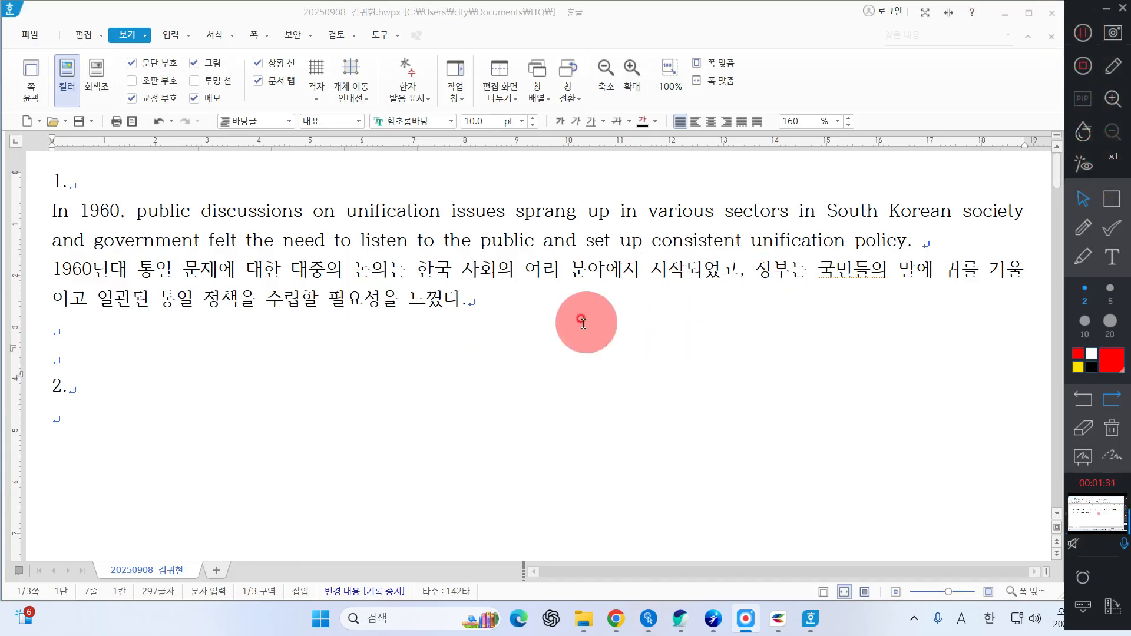
Turn on the page outline view (쪽 윤곽) and select the whole English and Korean paragraphs under number 1
{"action": "left_click_drag", "start_coordinate": [507, 307], "coordinate": [14, 204]}
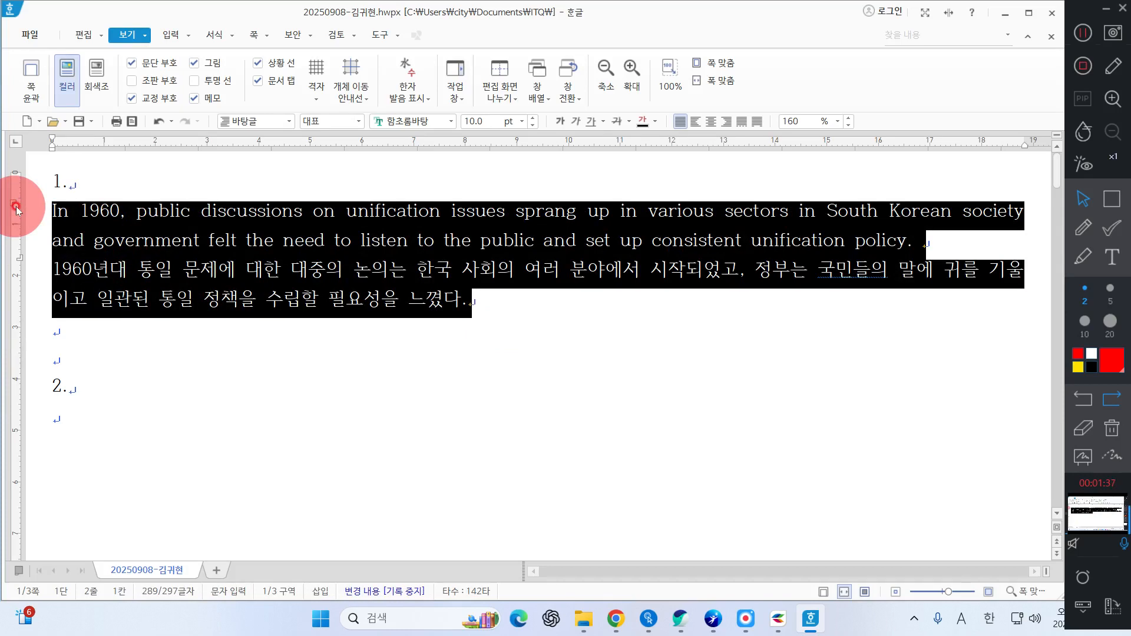
{"action": "left_click", "coordinate": [29, 81]}
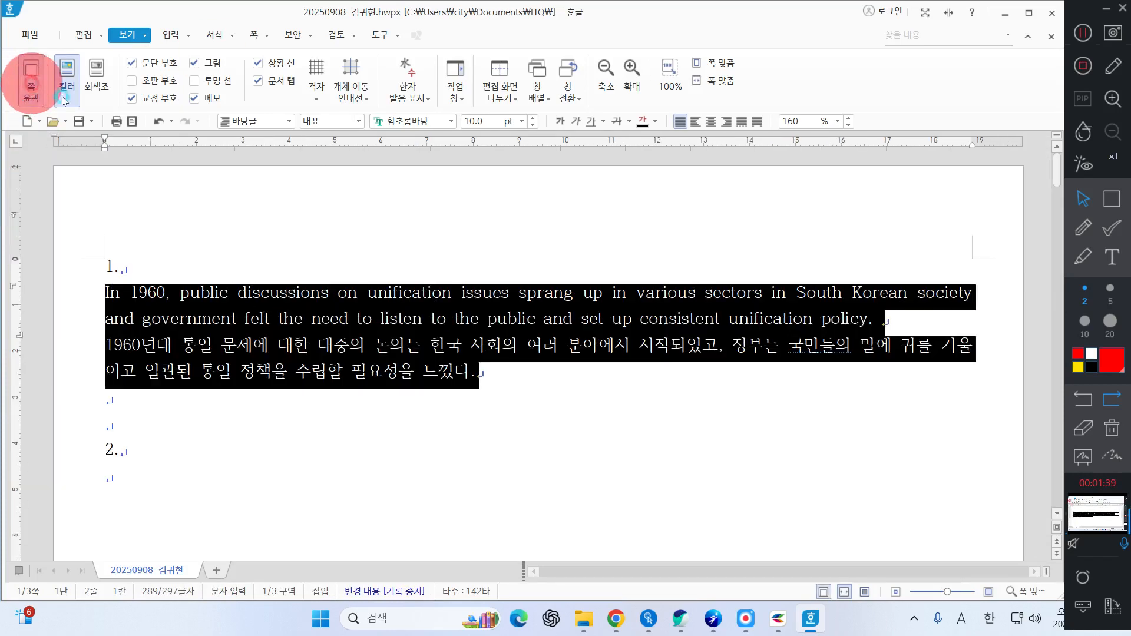
{"action": "scroll", "coordinate": [471, 341], "scroll_direction": "down", "scroll_amount": 1}
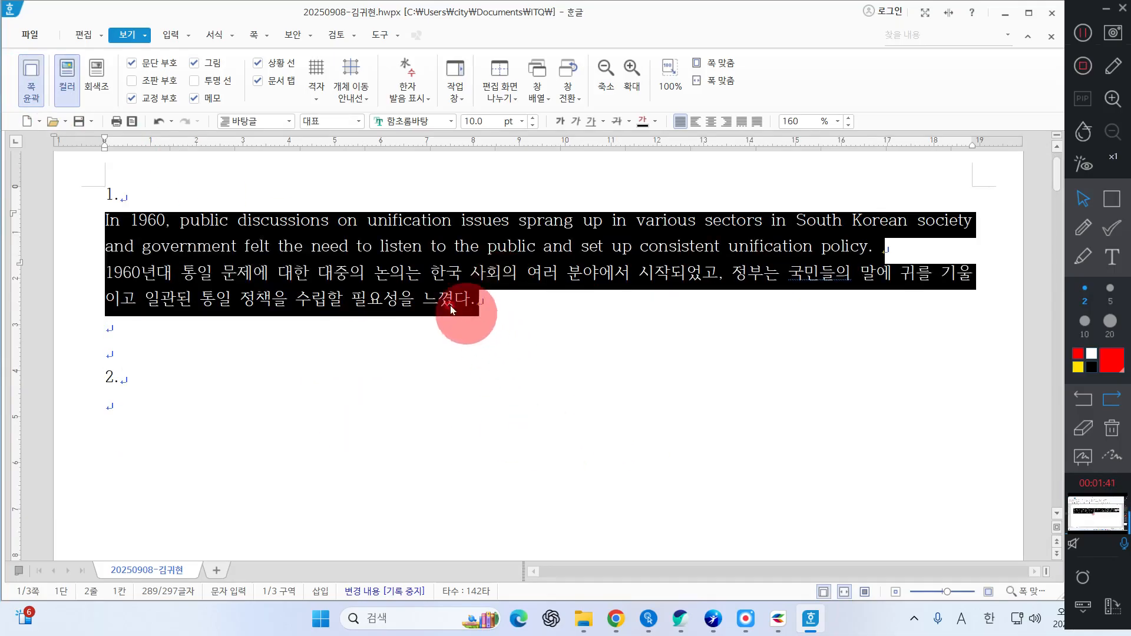
{"action": "left_click_drag", "start_coordinate": [498, 306], "coordinate": [70, 224]}
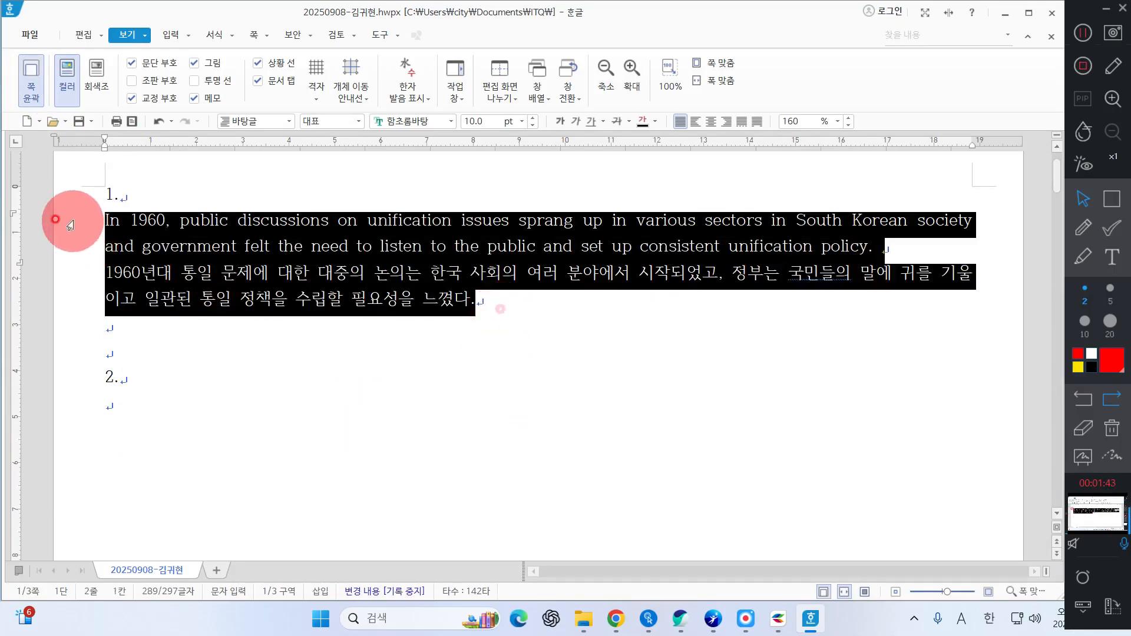
{"action": "left_click", "coordinate": [61, 223]}
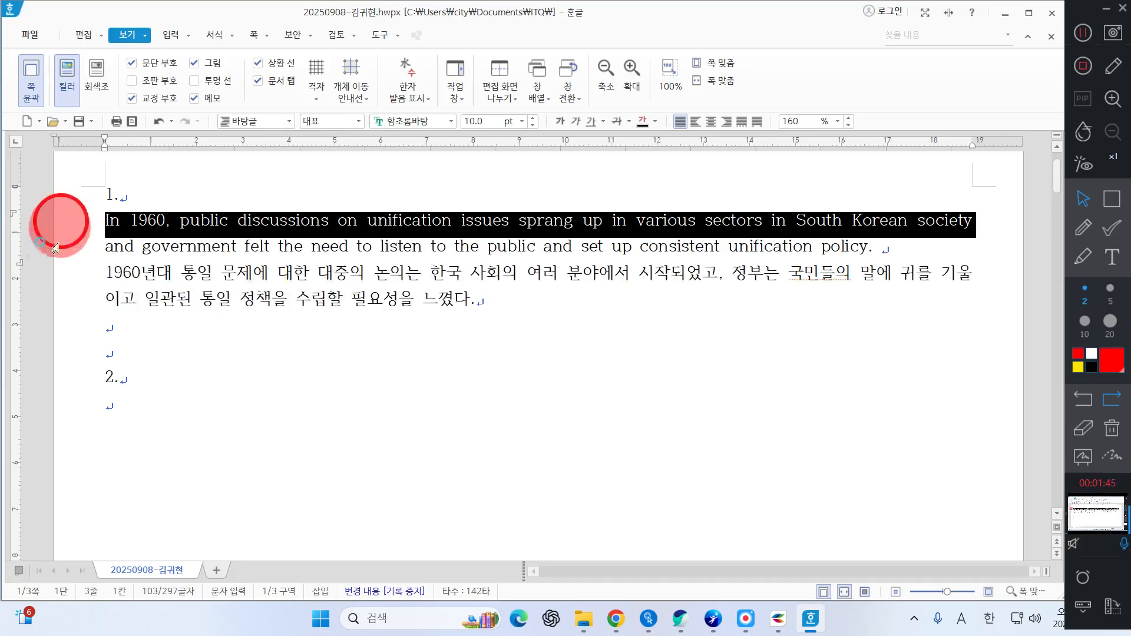
{"action": "left_click", "coordinate": [49, 299], "text": "shift"}
Draw a red annotation box around the number 1. above the selected paragraphs, and erase it
{"action": "left_click", "coordinate": [1107, 202]}
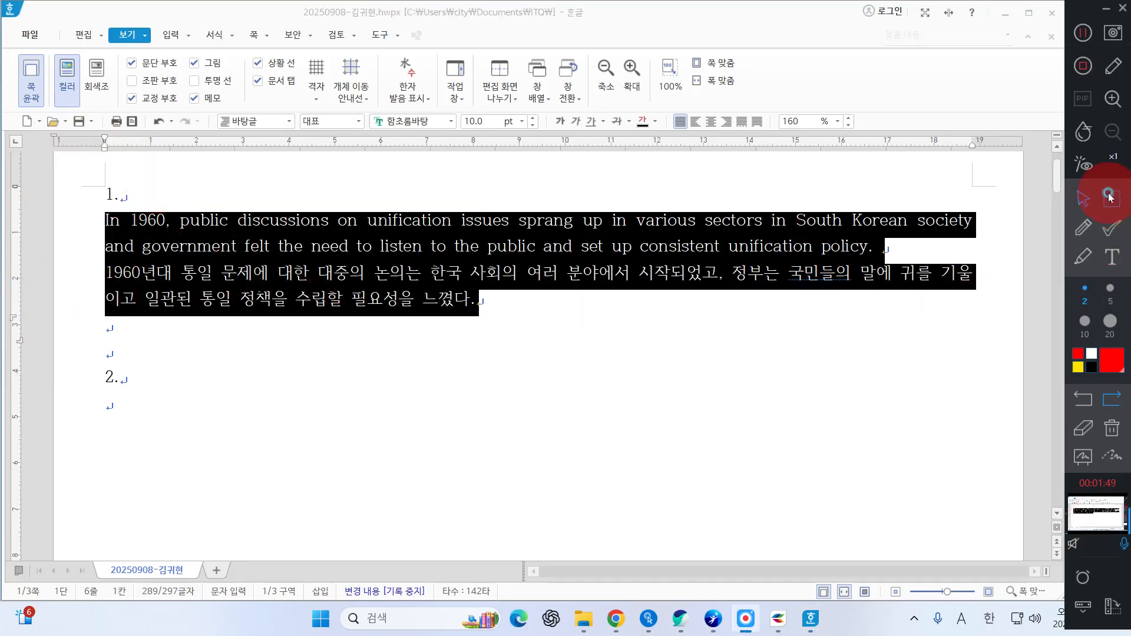
{"action": "left_click", "coordinate": [1110, 198]}
{"action": "left_click_drag", "start_coordinate": [76, 175], "coordinate": [139, 209]}
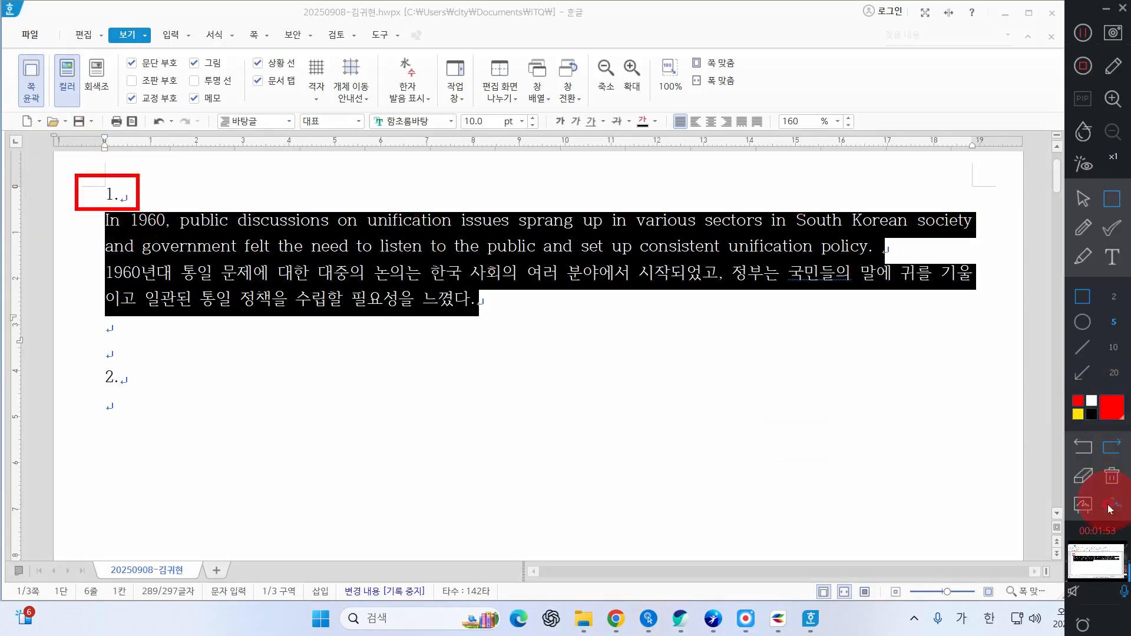
{"action": "left_click", "coordinate": [1110, 507]}
{"action": "left_click", "coordinate": [1082, 199]}
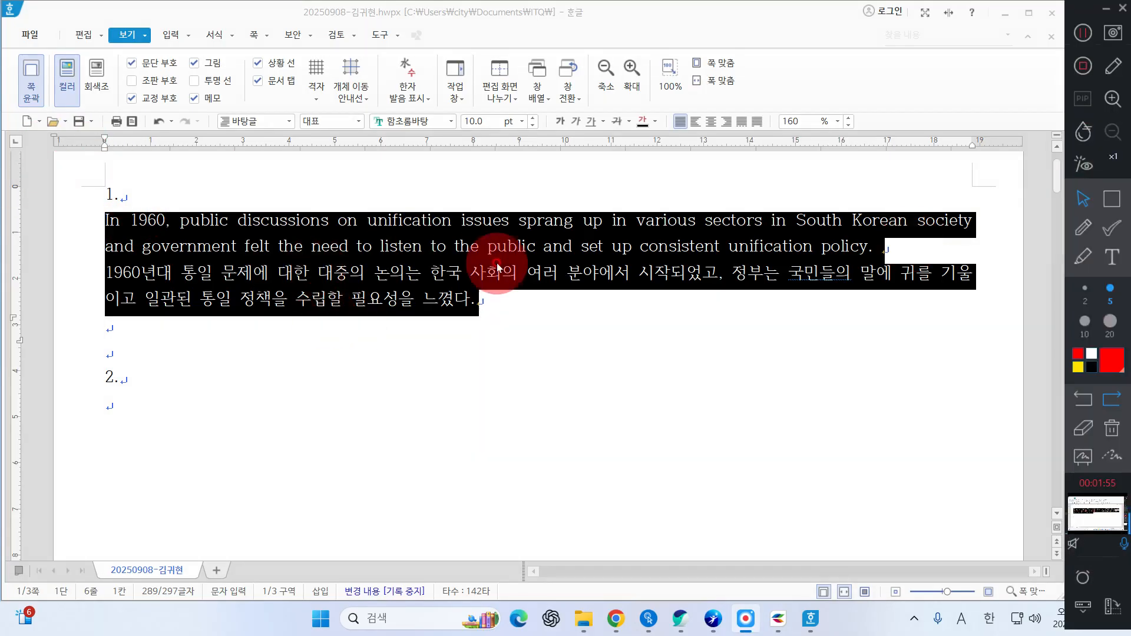
Add the red on-screen text annotation "F6 : 스타일" and place it over the empty end of the ribbon
{"action": "left_click", "coordinate": [1104, 258]}
{"action": "left_click", "coordinate": [675, 390]}
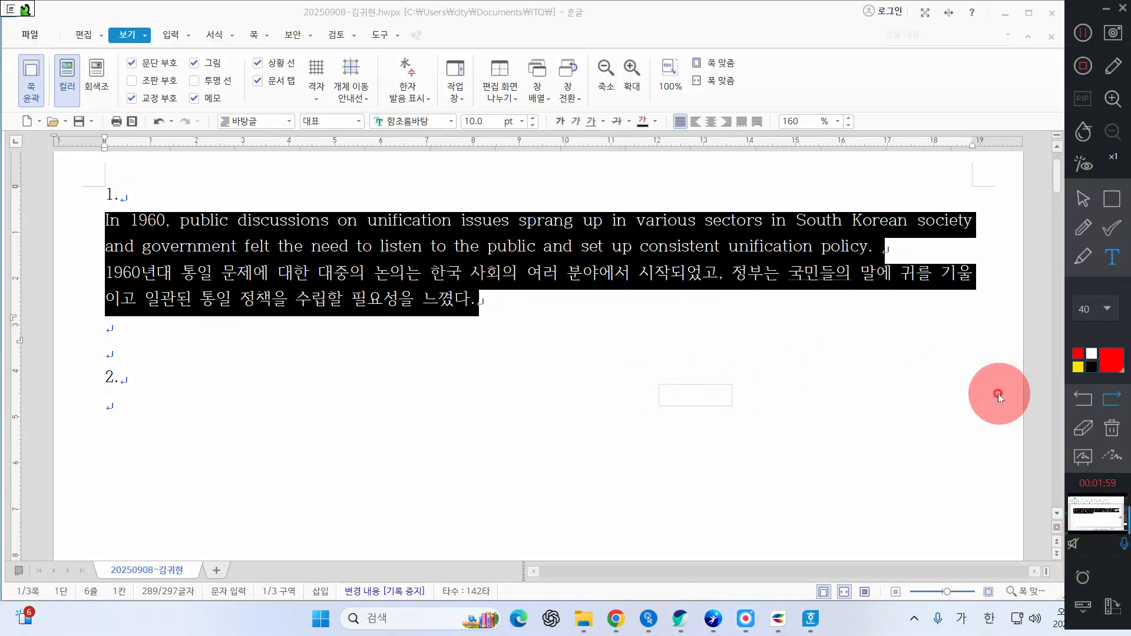
{"action": "left_click", "coordinate": [475, 368]}
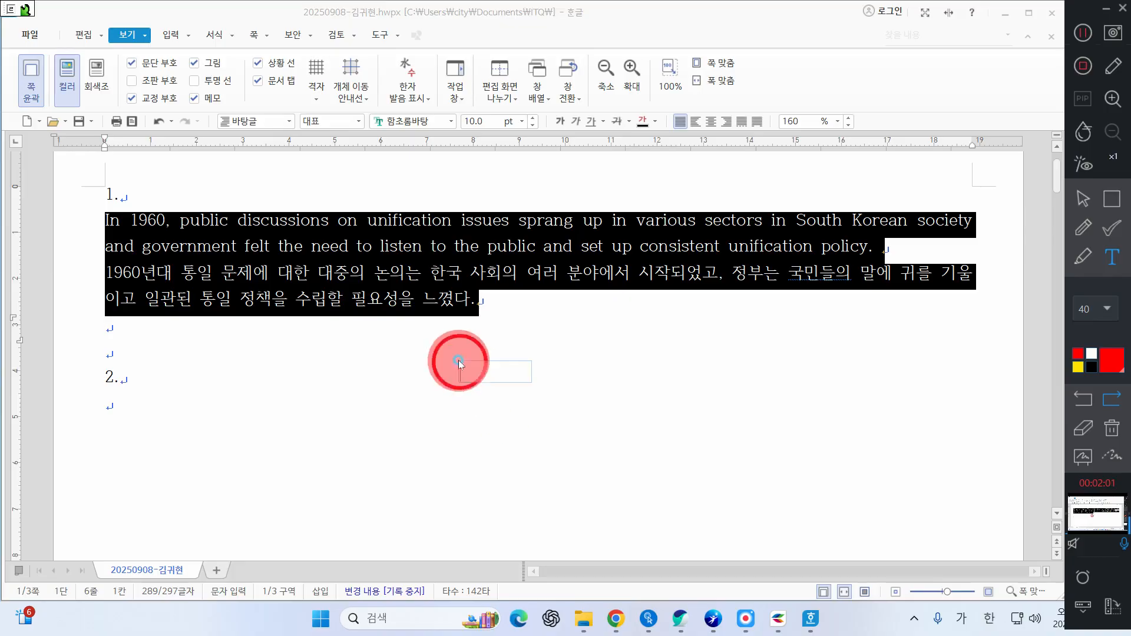
{"action": "type", "text": "ㄹ"}
{"action": "key", "text": "Hangul"}
{"action": "key", "text": "BackSpace"}
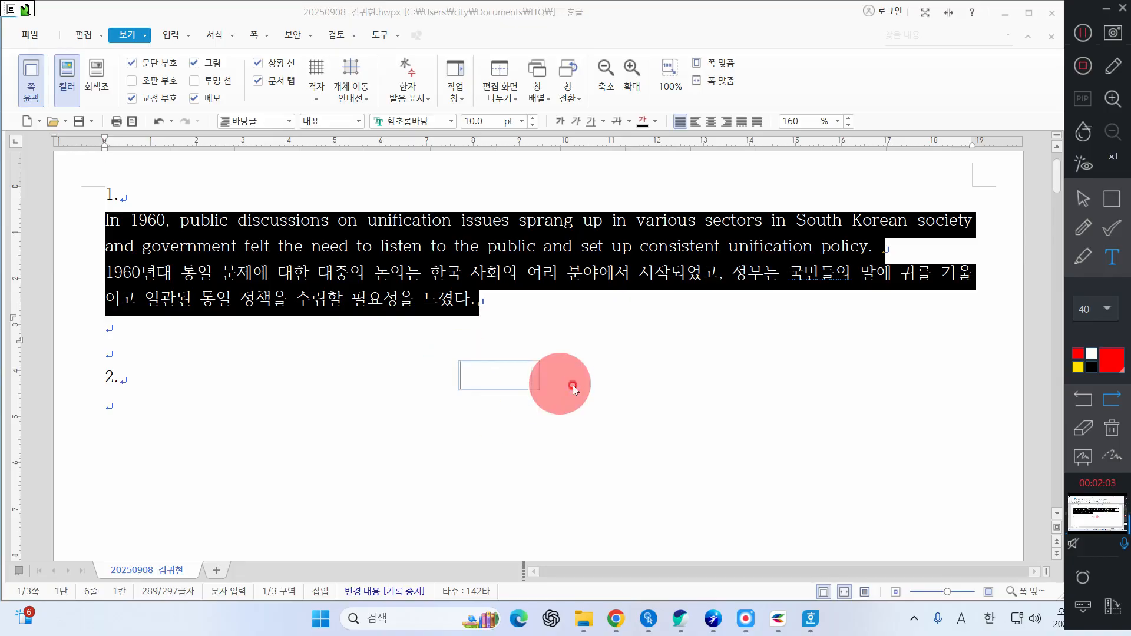
{"action": "type", "text": "F6 :"}
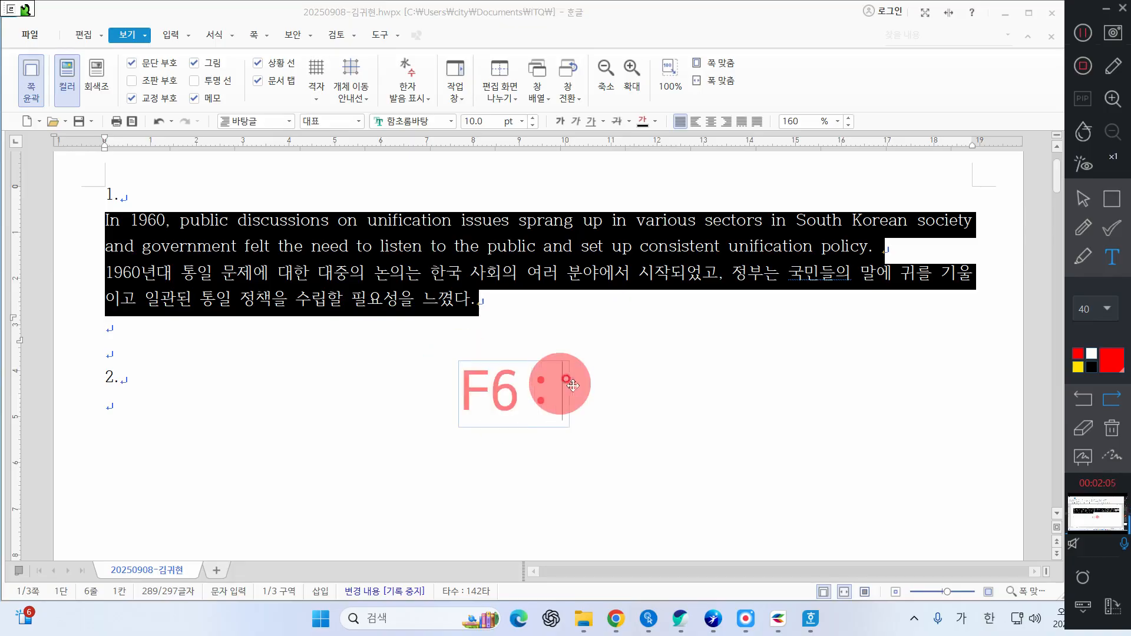
{"action": "key", "text": "Hangul"}
{"action": "type", "text": "스탕일"}
{"action": "left_click_drag", "start_coordinate": [560, 384], "coordinate": [892, 64]}
{"action": "left_click", "coordinate": [1083, 199]}
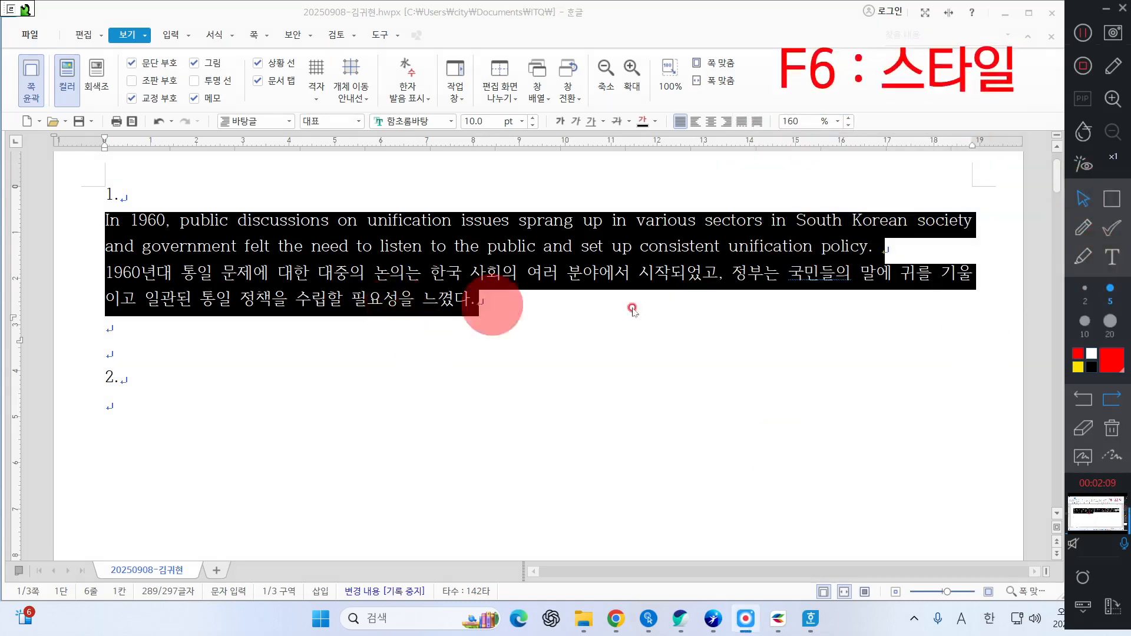
Open the Style settings for the selected paragraphs, start adding a new style and clear its default name for English input
{"action": "left_click", "coordinate": [383, 9]}
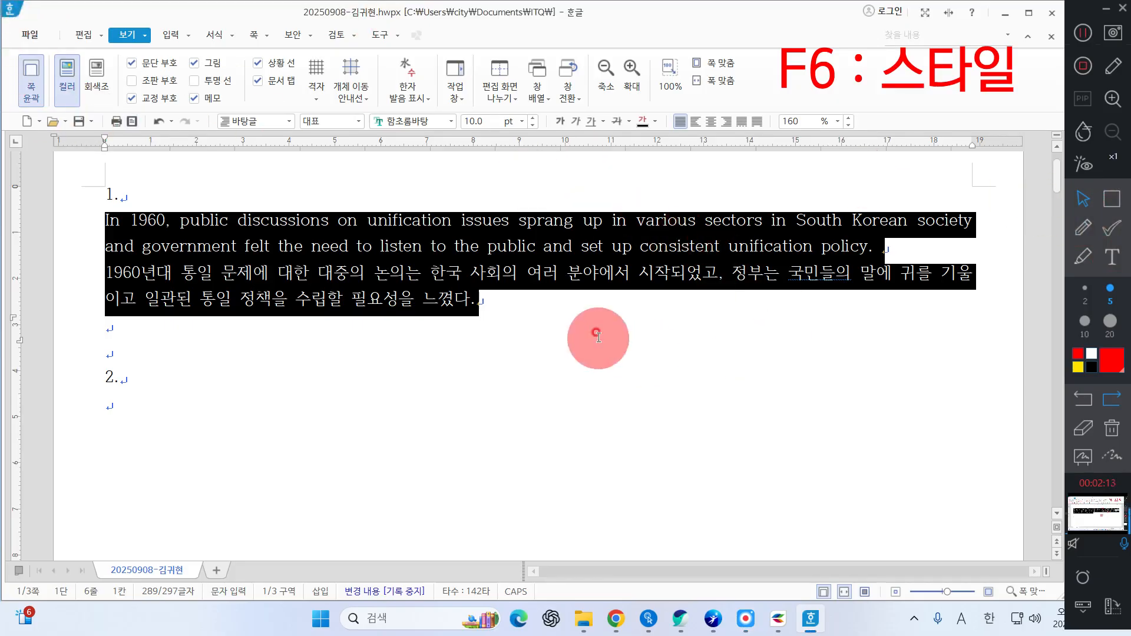
{"action": "key", "text": "F6"}
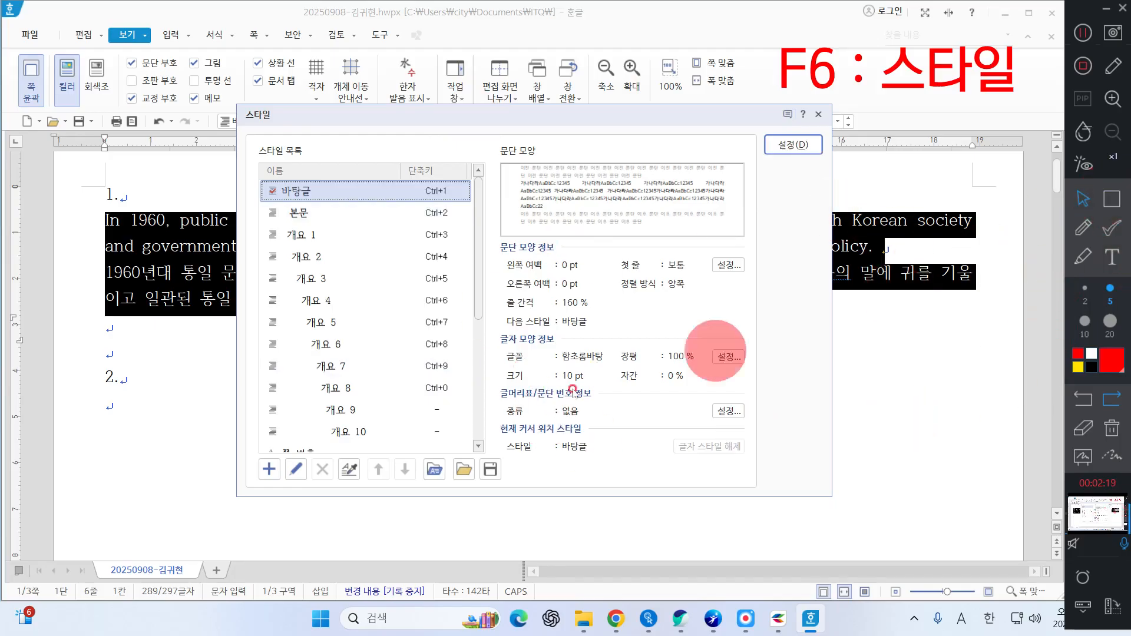
{"action": "left_click", "coordinate": [269, 476]}
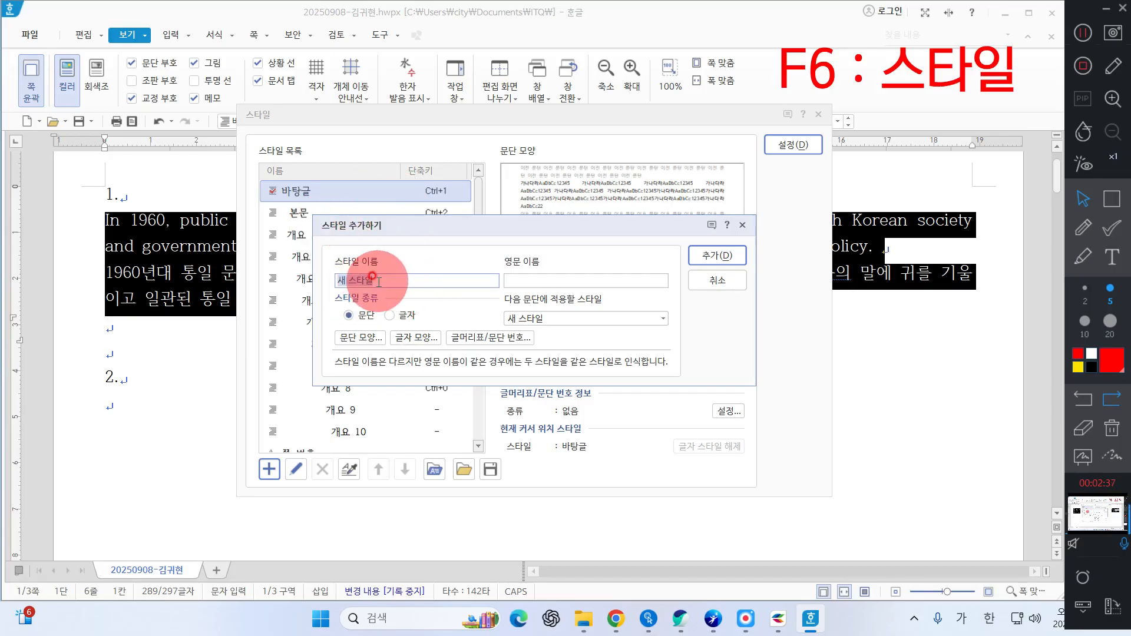
{"action": "key", "text": "BackSpace"}
{"action": "key", "text": "Hangul"}
{"action": "type", "text": "u"}
{"action": "key", "text": "BackSpace"}
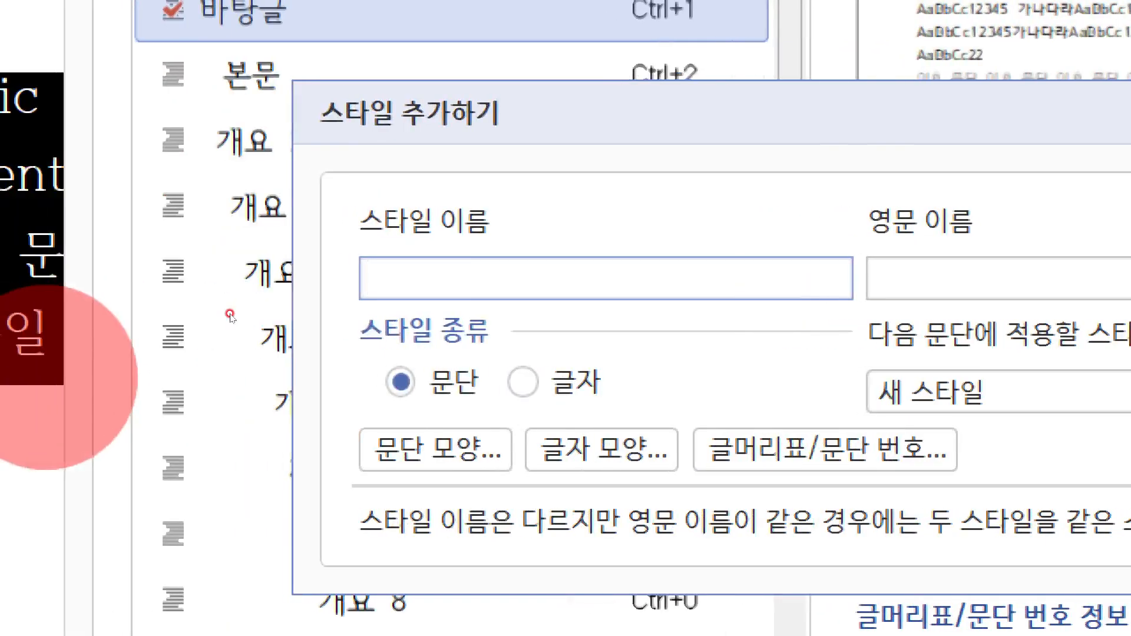
{"action": "type", "text": "unigivsy"}
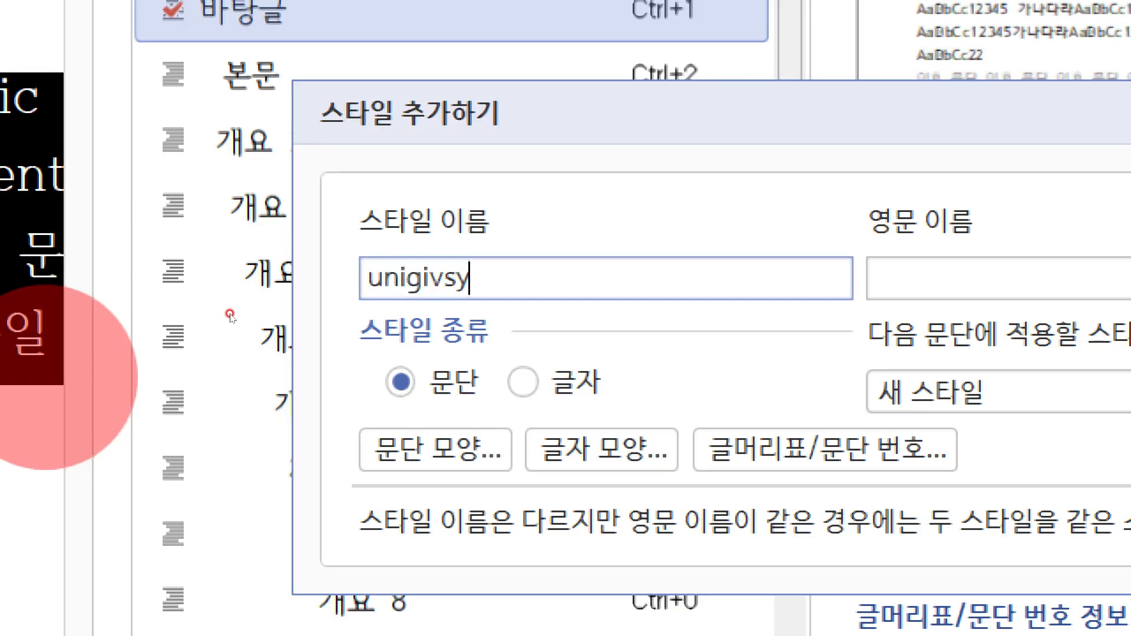
{"action": "key", "text": "BackSpace"}
{"action": "key", "text": "BackSpace"}
{"action": "key", "text": "BackSpace"}
{"action": "key", "text": "BackSpace"}
{"action": "key", "text": "BackSpace"}
{"action": "key", "text": "BackSpace"}
{"action": "key", "text": "BackSpace"}
{"action": "key", "text": "BackSpace"}
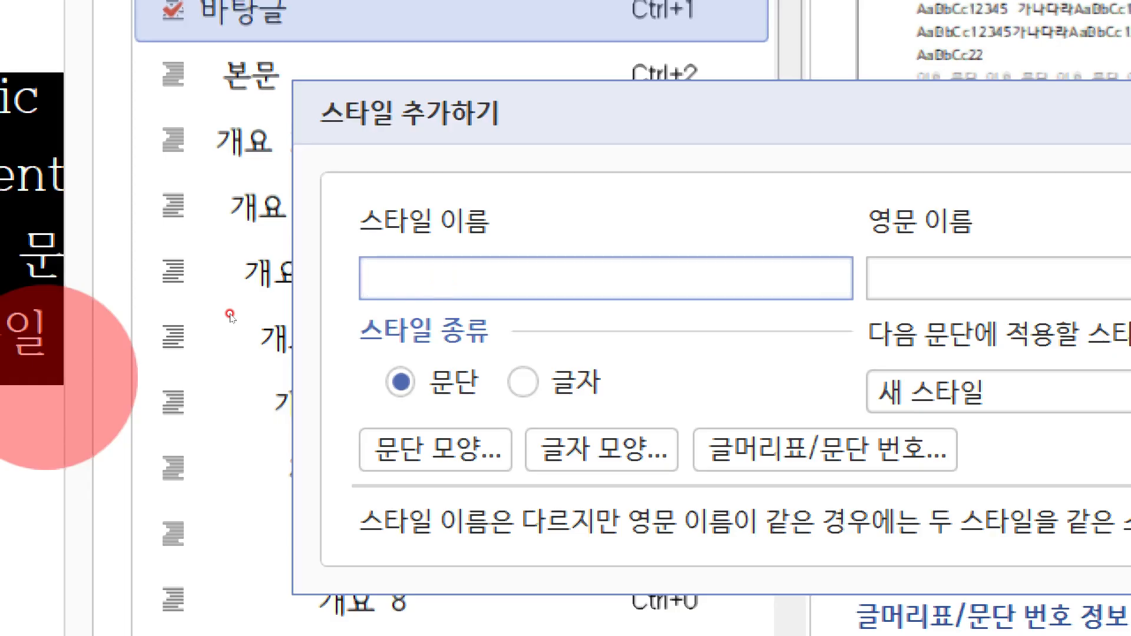
Name the new style "unification" and close the screen magnifier
{"action": "type", "text": "unificat"}
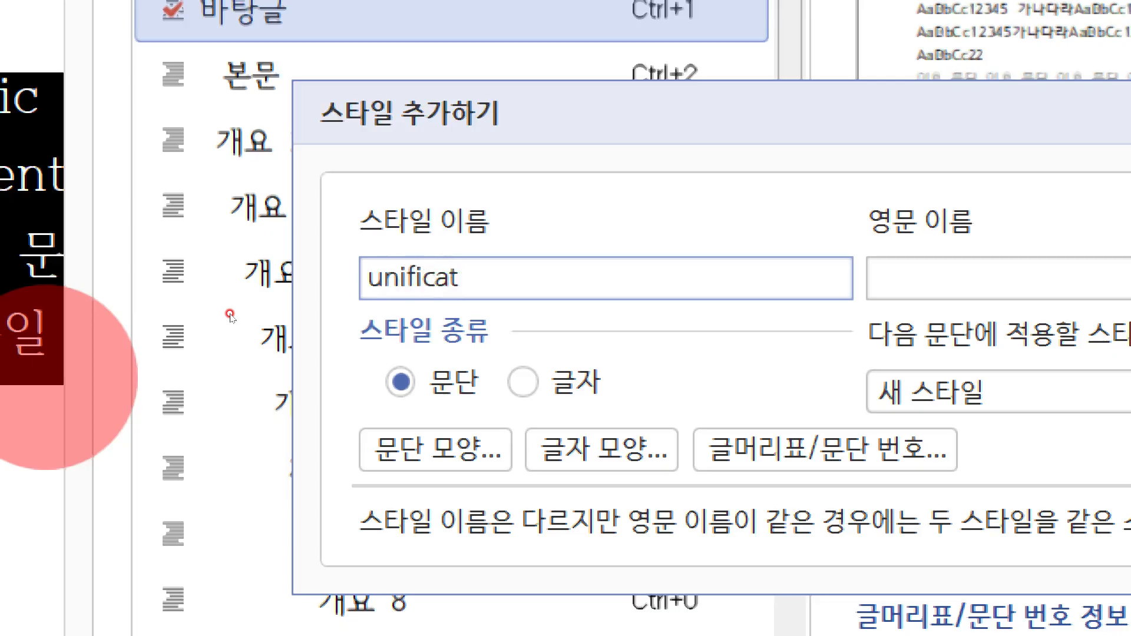
{"action": "type", "text": "ion"}
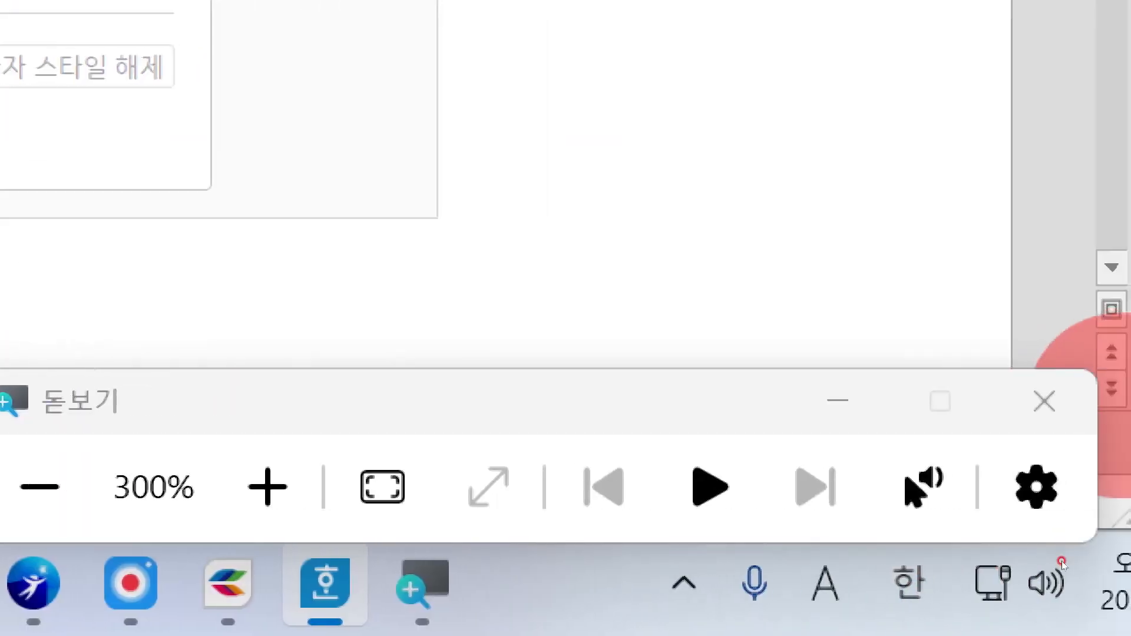
{"action": "left_click", "coordinate": [1036, 403]}
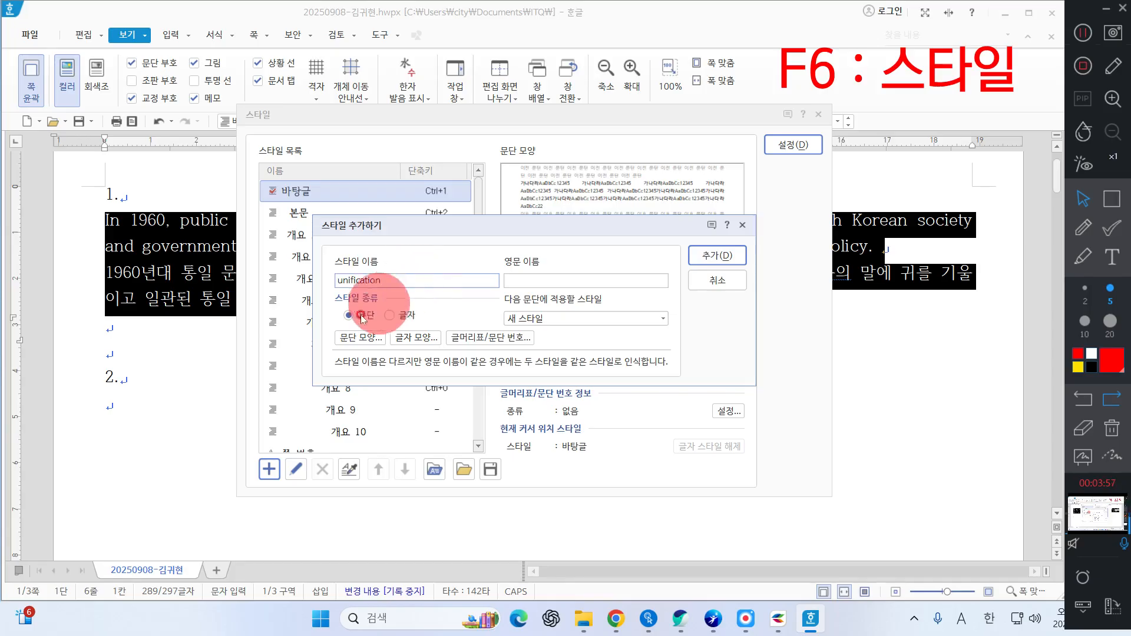
In the new style's paragraph shape, set the left margin to 15 pt and the spacing below the paragraph to 10 pt
{"action": "left_click", "coordinate": [362, 340]}
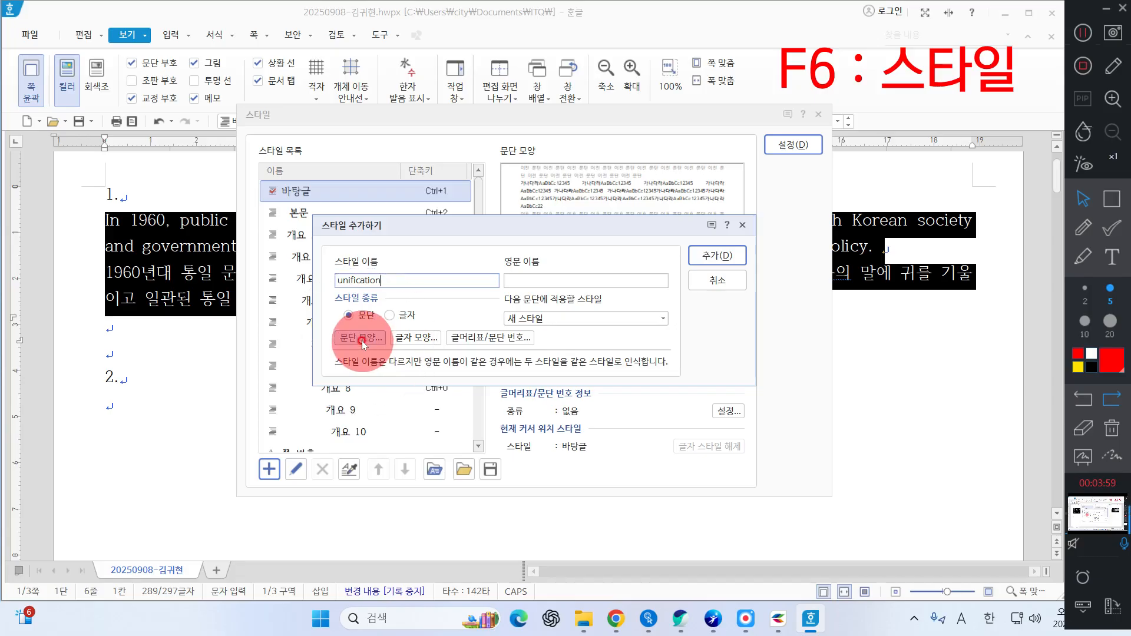
{"action": "left_click", "coordinate": [361, 341]}
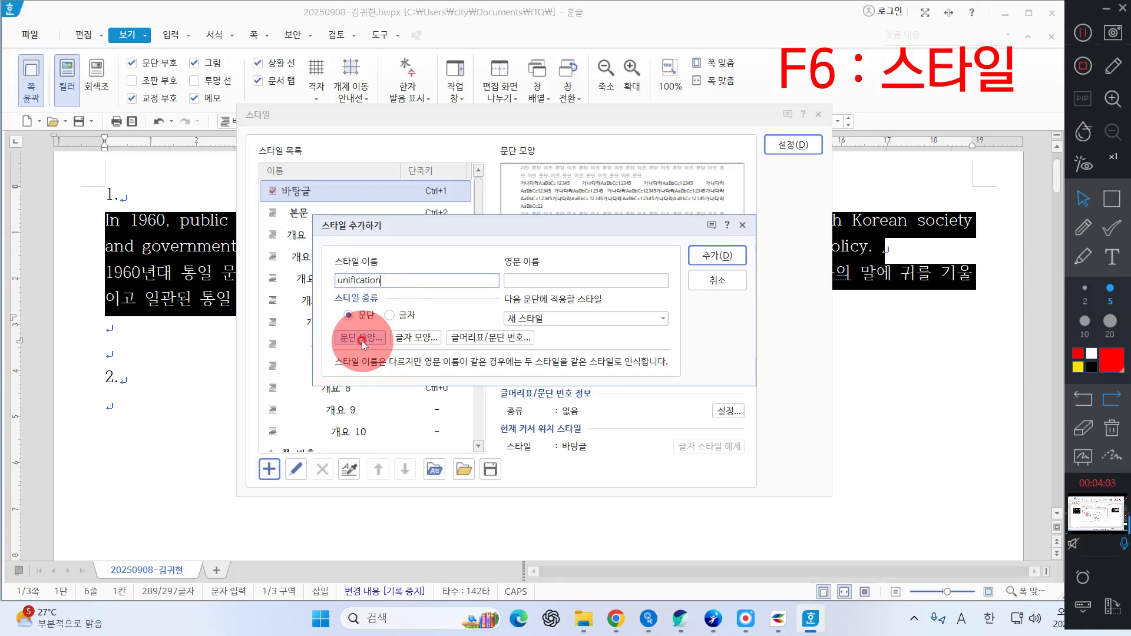
{"action": "left_click", "coordinate": [361, 341]}
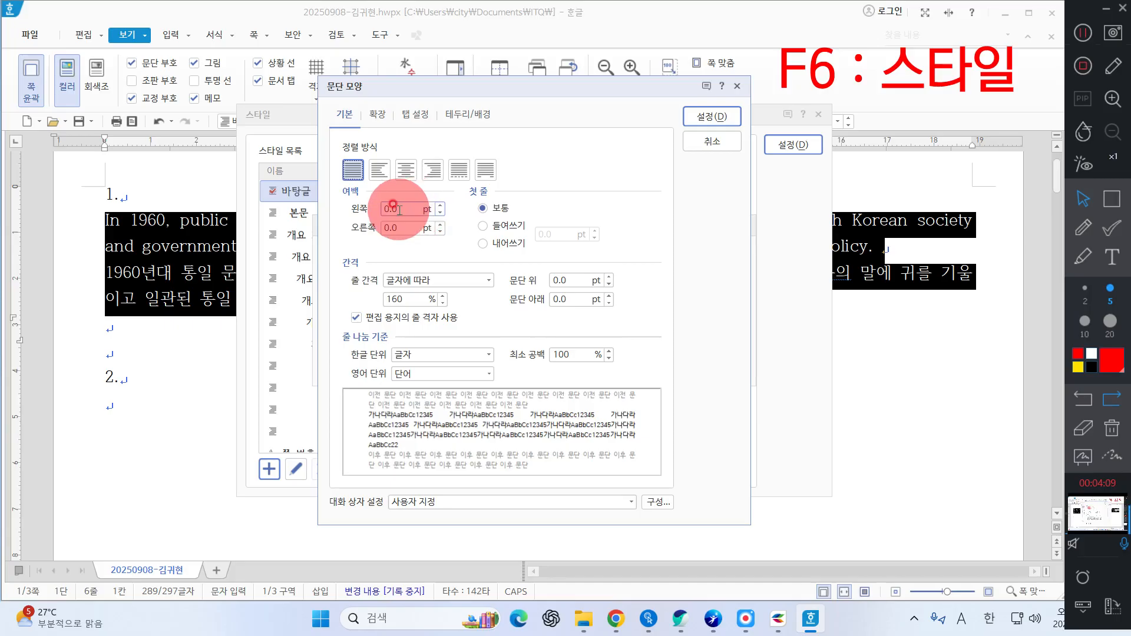
{"action": "left_click_drag", "start_coordinate": [399, 209], "coordinate": [346, 217]}
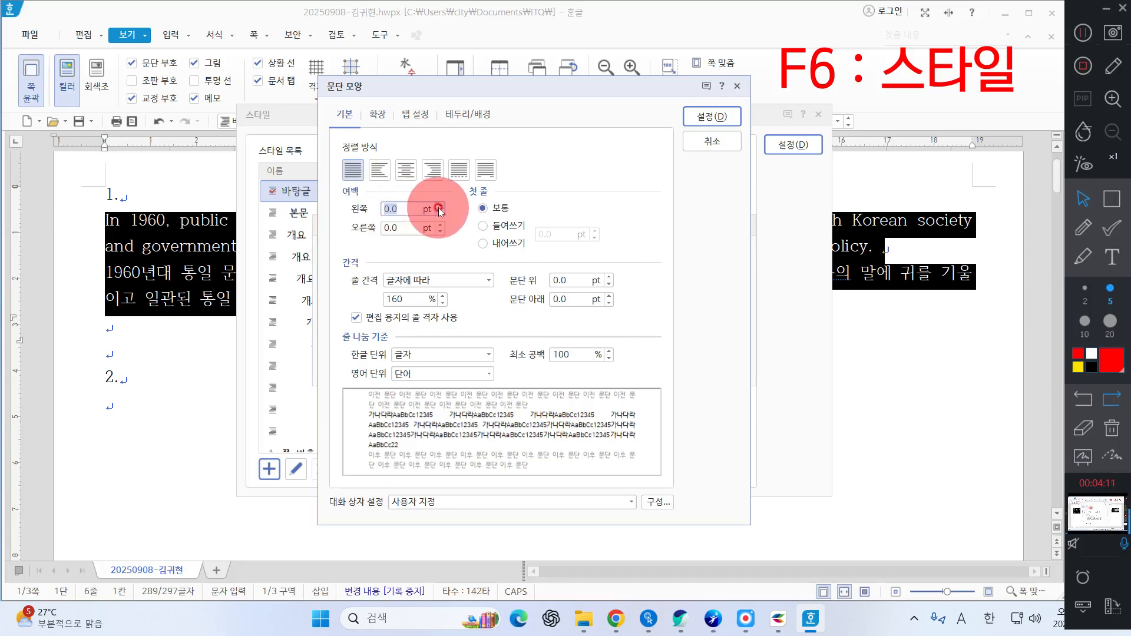
{"action": "type", "text": "15"}
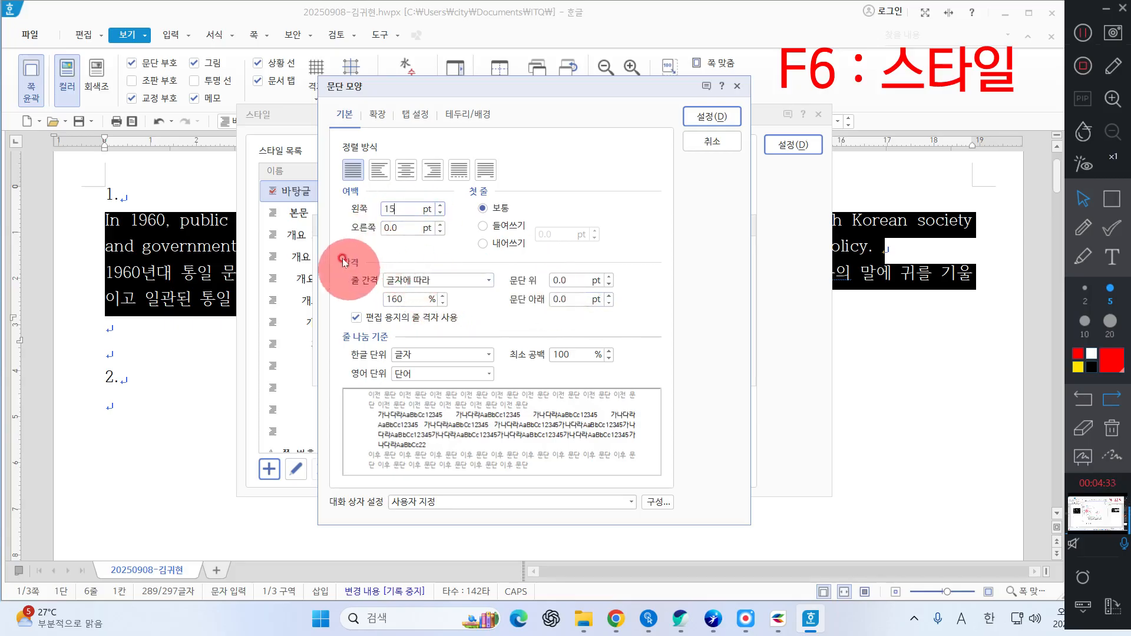
{"action": "left_click", "coordinate": [569, 297]}
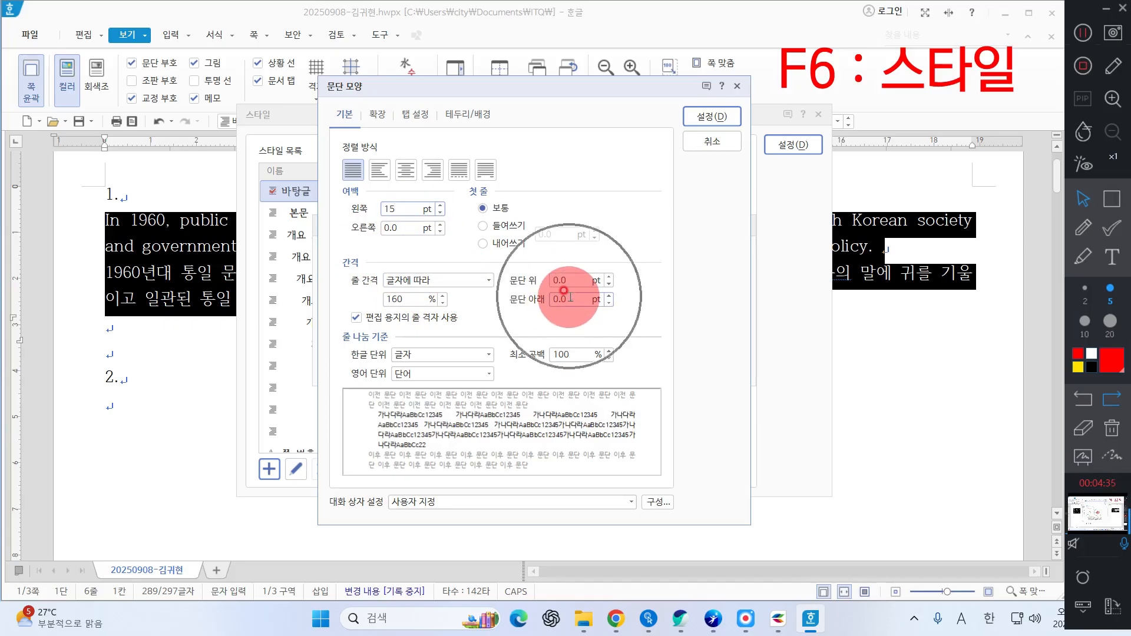
{"action": "left_click", "coordinate": [609, 297]}
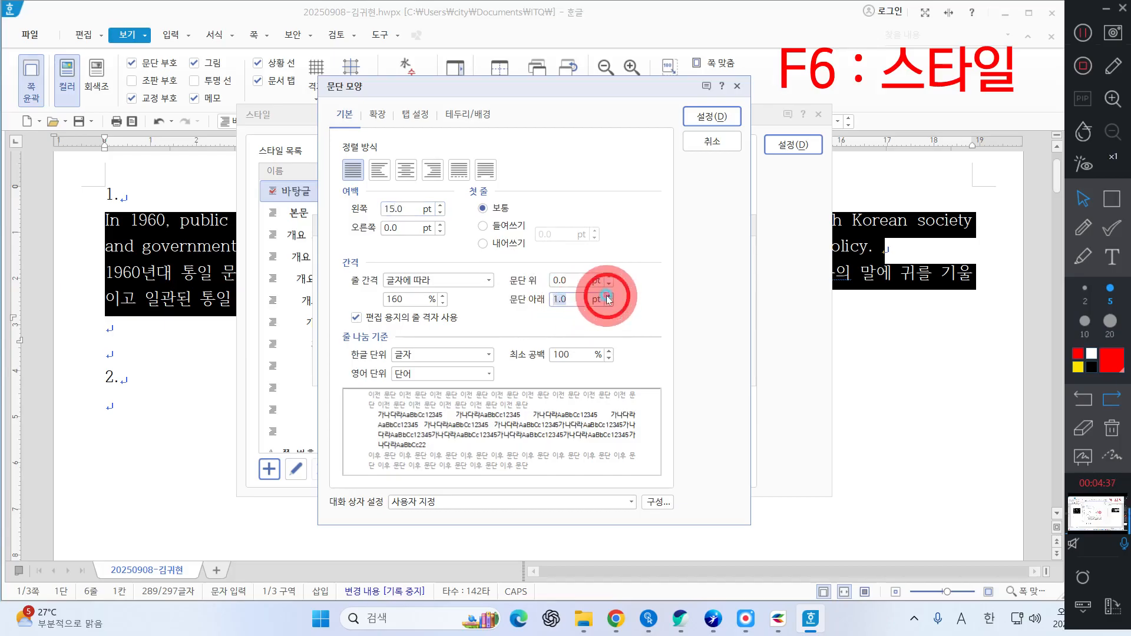
{"action": "type", "text": "10"}
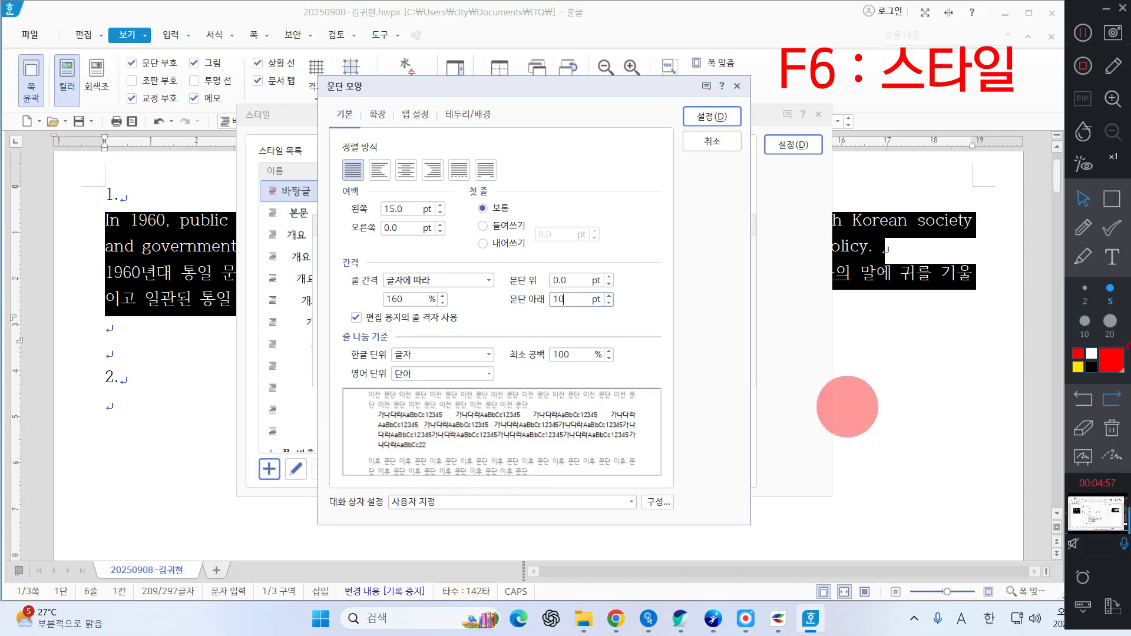
Mark the left indent and the space below the paragraph in the preview with red pen strokes, and clear all annotations
{"action": "left_click", "coordinate": [1082, 227]}
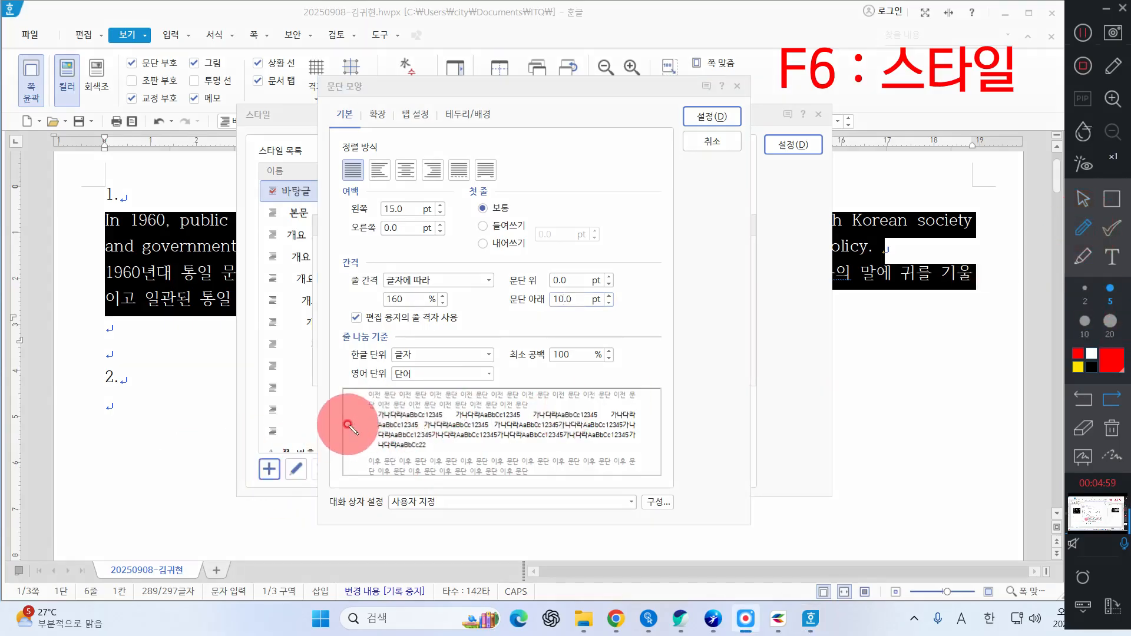
{"action": "mouse_move", "coordinate": [347, 422]}
{"action": "left_mouse_down"}
{"action": "mouse_move", "coordinate": [367, 418]}
{"action": "mouse_move", "coordinate": [348, 415]}
{"action": "mouse_move", "coordinate": [356, 431]}
{"action": "left_mouse_up"}
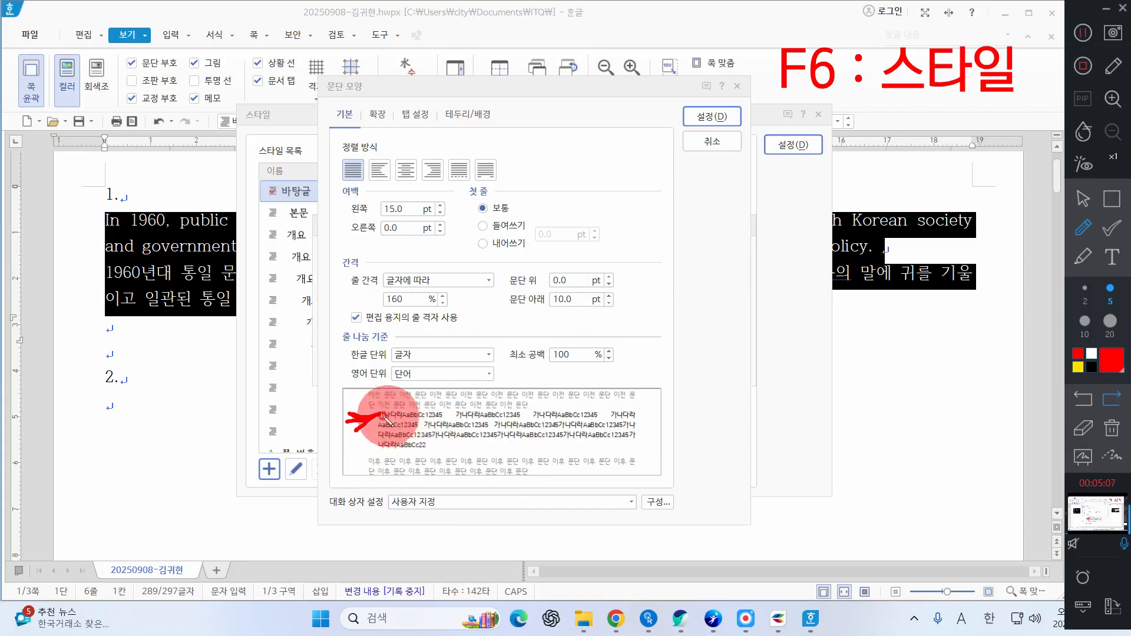
{"action": "mouse_move", "coordinate": [395, 449]}
{"action": "left_mouse_down"}
{"action": "mouse_move", "coordinate": [396, 462]}
{"action": "mouse_move", "coordinate": [388, 453]}
{"action": "left_mouse_up"}
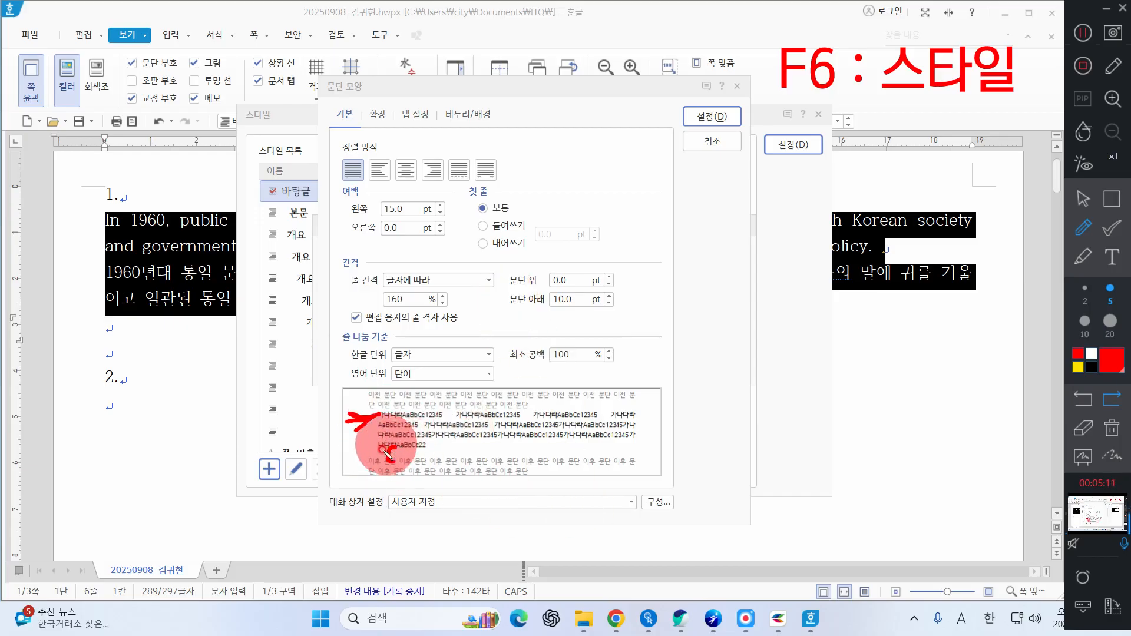
{"action": "left_click", "coordinate": [1112, 433]}
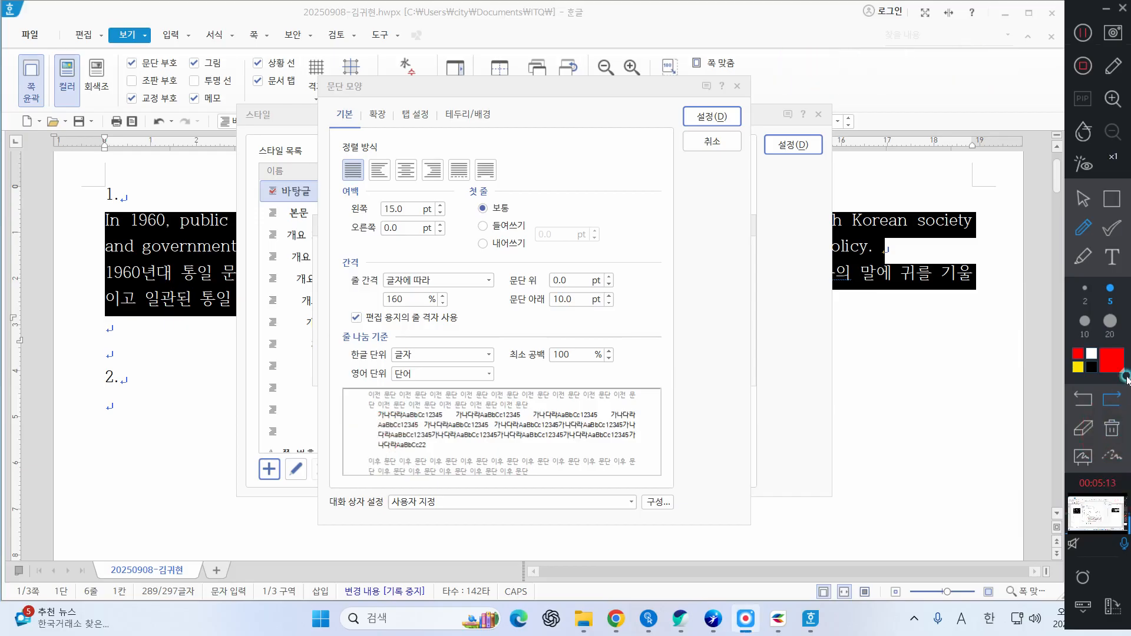
{"action": "left_click", "coordinate": [1083, 199]}
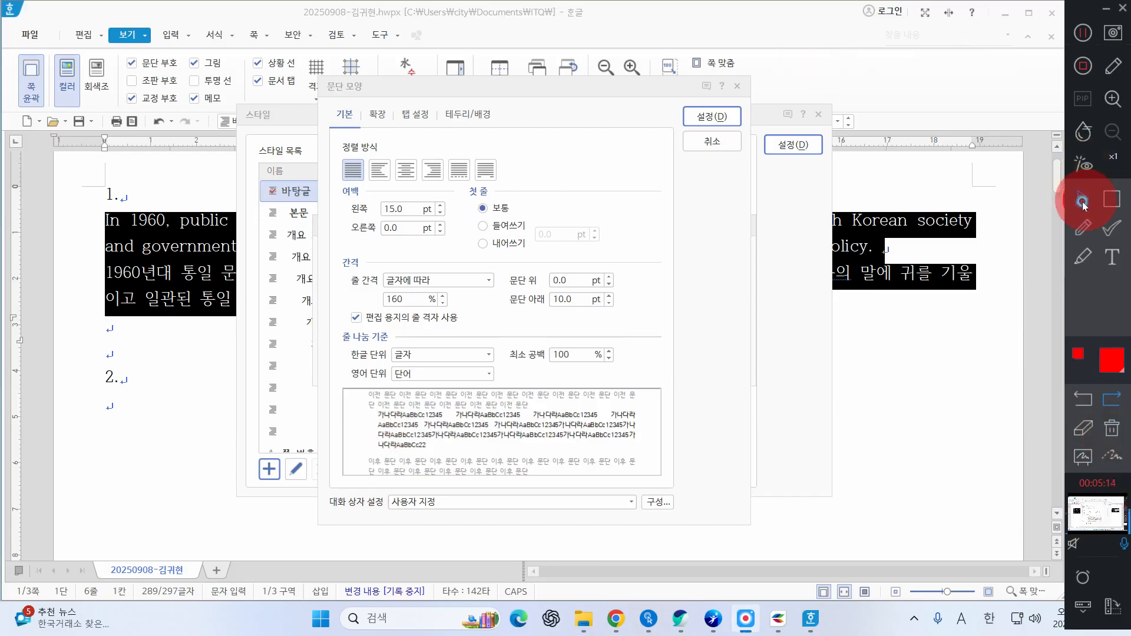
Confirm the paragraph shape and set the new style's Hangul (한글) font to 돋움 in its character shape
{"action": "left_click", "coordinate": [730, 117]}
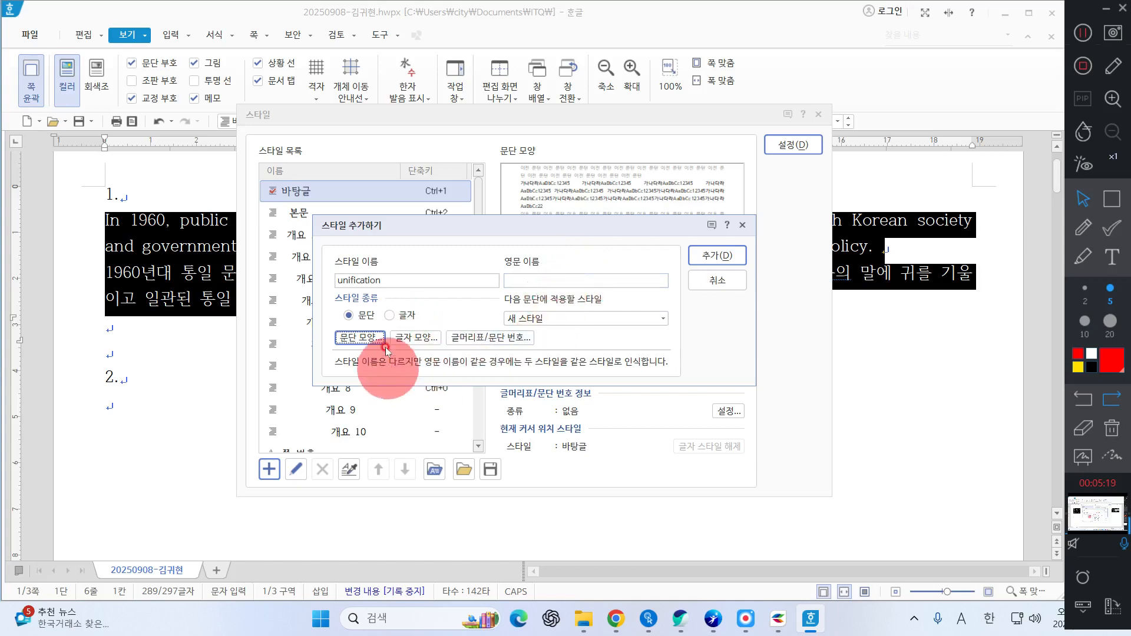
{"action": "left_click", "coordinate": [432, 338]}
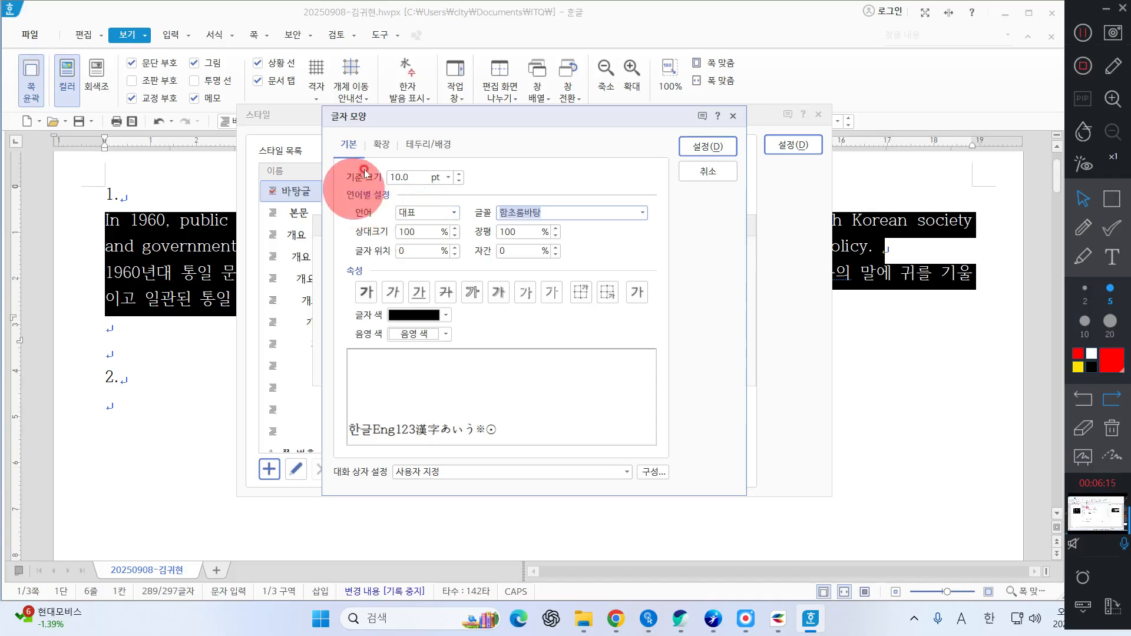
{"action": "left_click", "coordinate": [422, 215]}
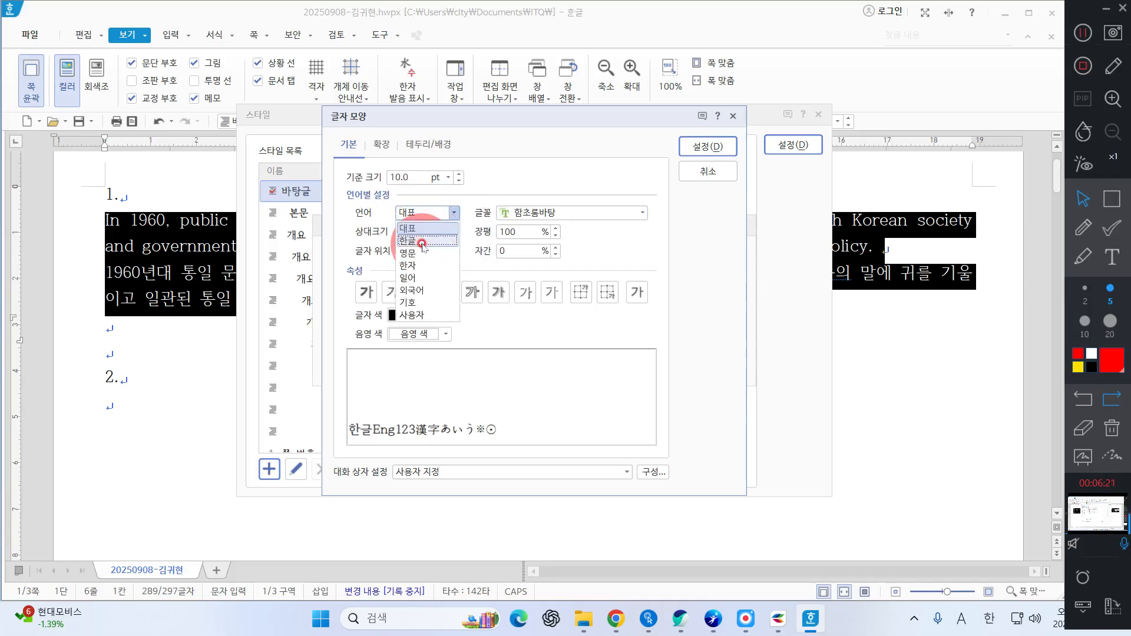
{"action": "left_click", "coordinate": [423, 242]}
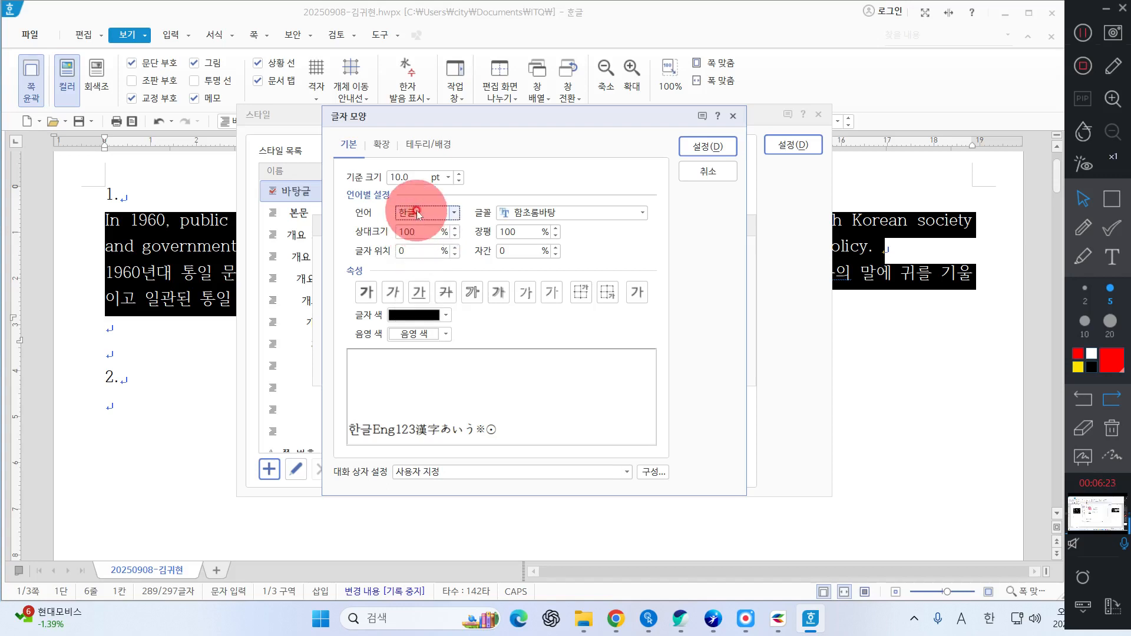
{"action": "left_click", "coordinate": [644, 213]}
{"action": "scroll", "coordinate": [595, 307], "scroll_direction": "up", "scroll_amount": 20}
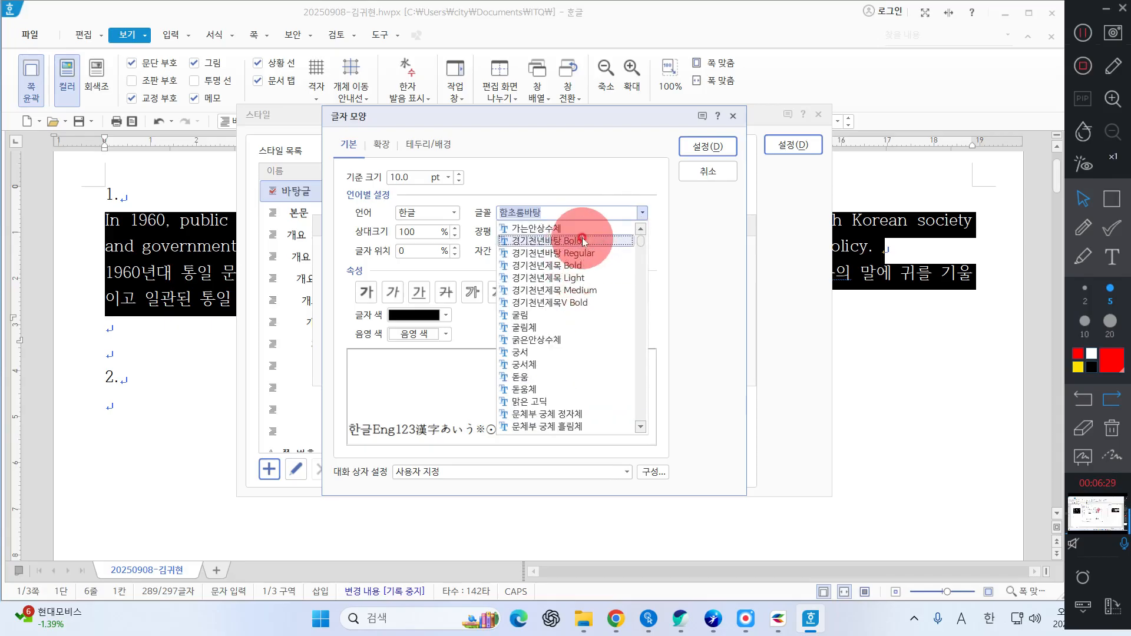
{"action": "left_click", "coordinate": [519, 377]}
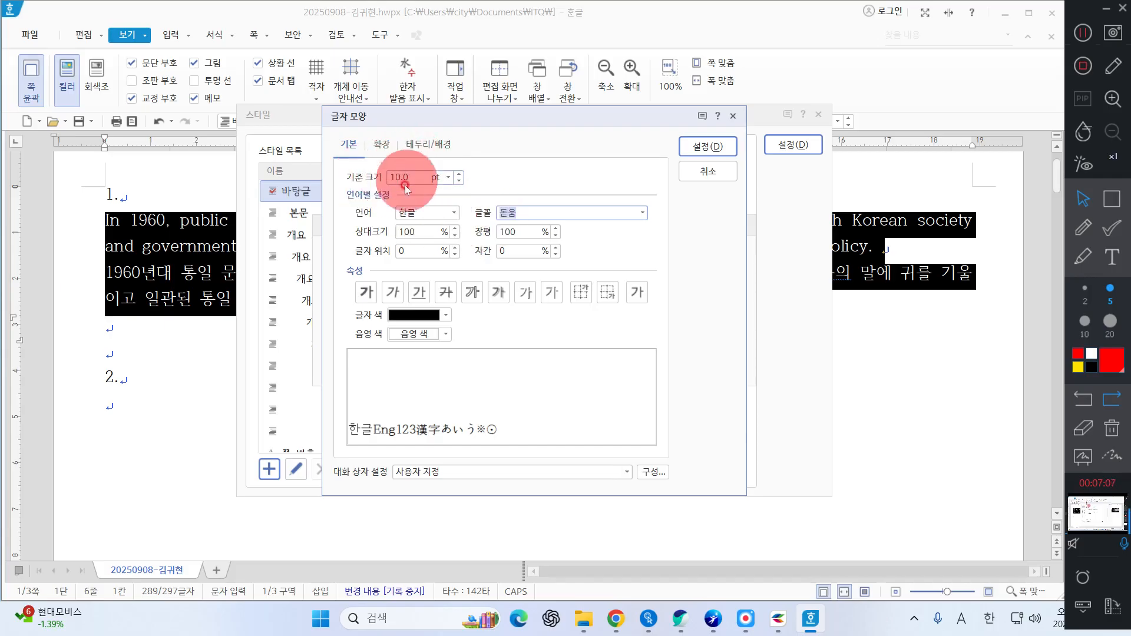
Set the Hangul character width (장평) to 95% and the character spacing (자간) to 5%
{"action": "left_click", "coordinate": [556, 236]}
{"action": "left_click", "coordinate": [555, 237]}
{"action": "left_click", "coordinate": [555, 236]}
{"action": "left_click", "coordinate": [555, 236]}
{"action": "left_click", "coordinate": [556, 236]}
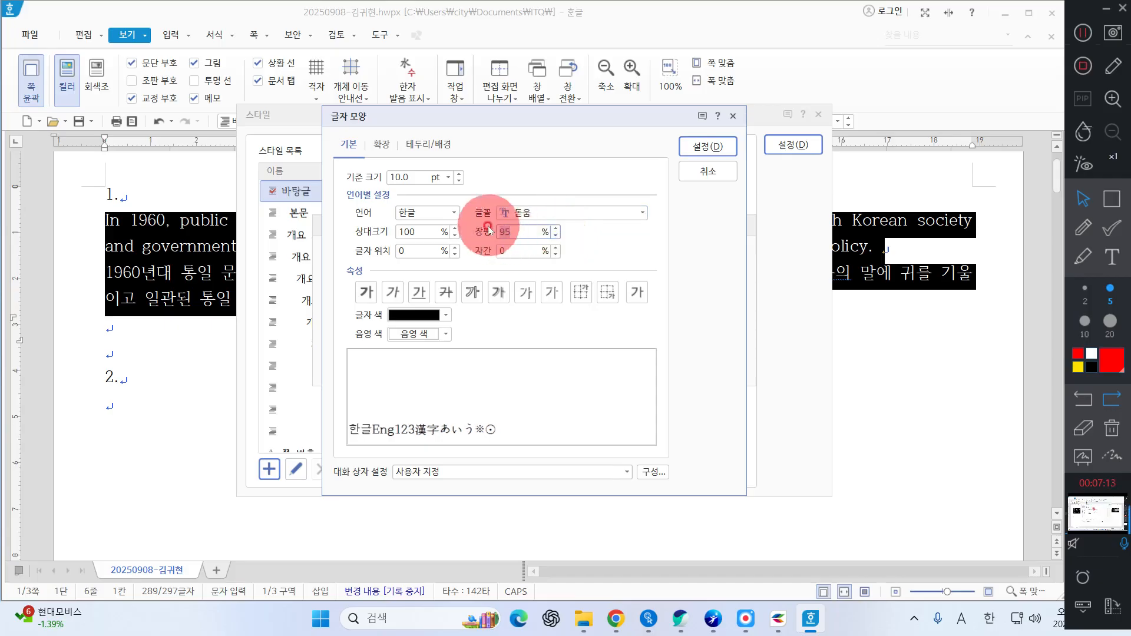
{"action": "left_click_drag", "start_coordinate": [516, 233], "coordinate": [499, 228]}
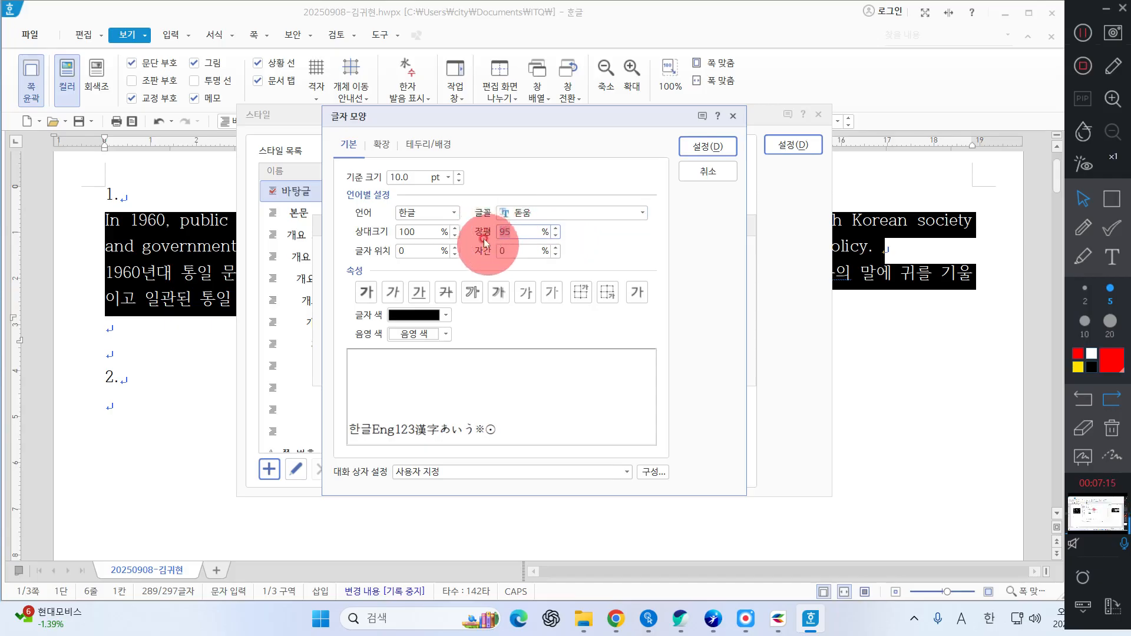
{"action": "left_click", "coordinate": [555, 248]}
{"action": "left_click", "coordinate": [555, 248]}
{"action": "left_click", "coordinate": [555, 248]}
{"action": "left_click", "coordinate": [555, 248]}
{"action": "left_click", "coordinate": [555, 248]}
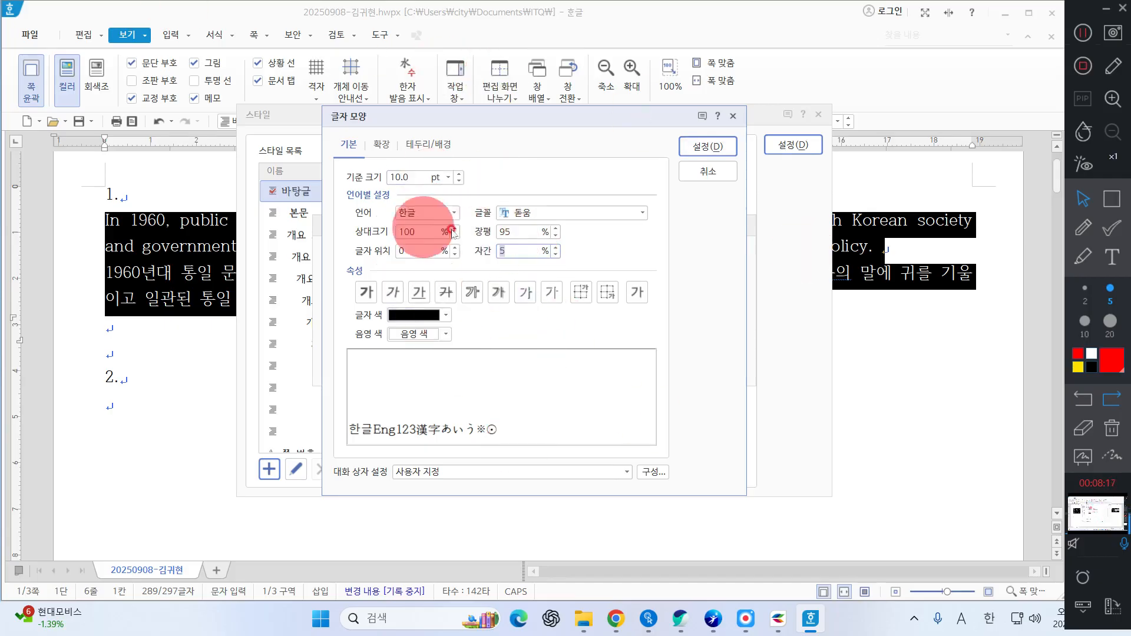
{"action": "left_click", "coordinate": [502, 259]}
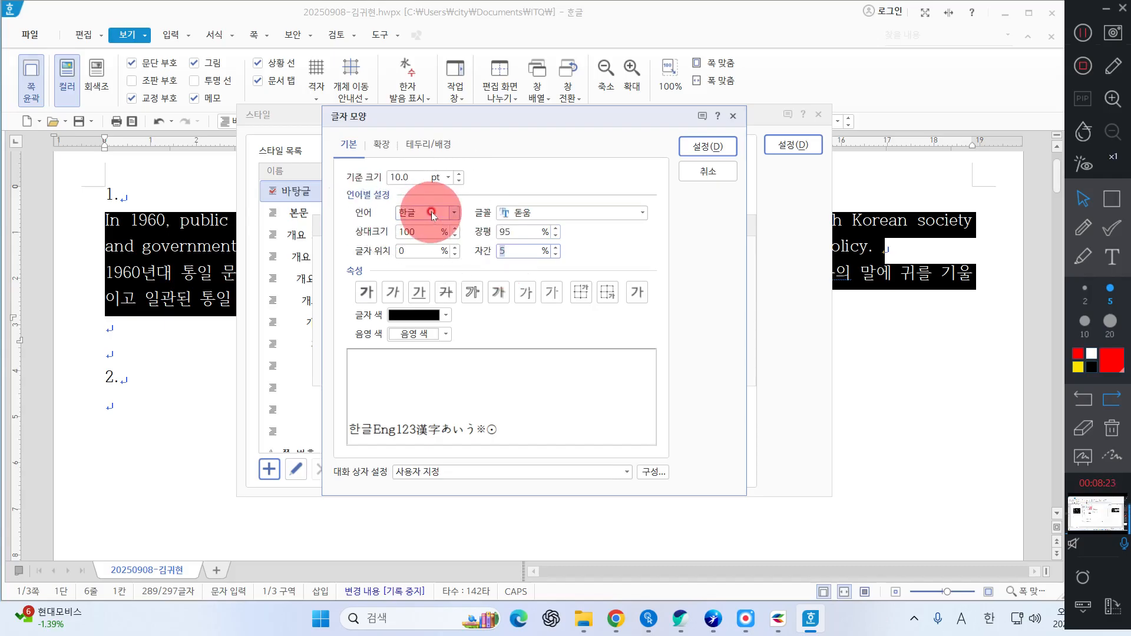
Switch the character shape language to English (영문) and set its font to 굴림
{"action": "left_click", "coordinate": [432, 214]}
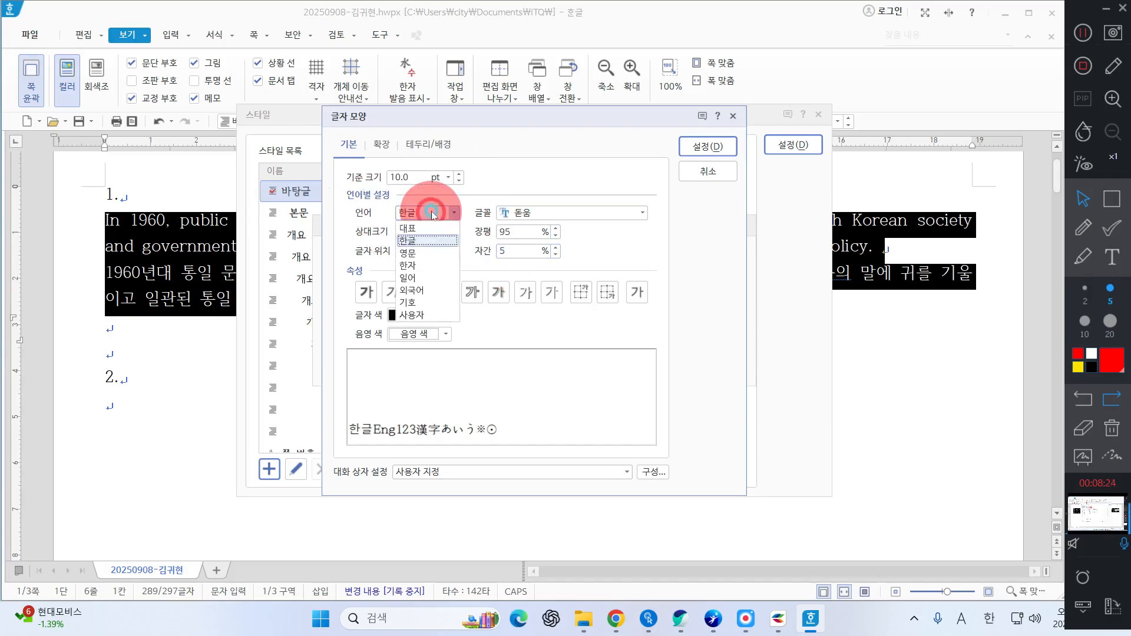
{"action": "left_click", "coordinate": [427, 252]}
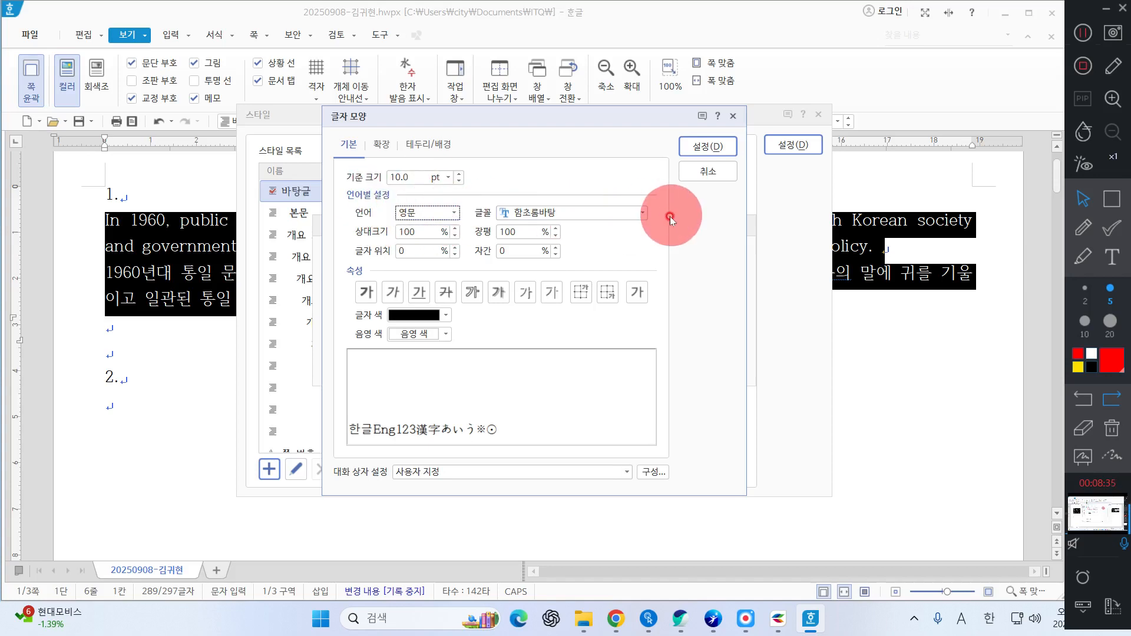
{"action": "left_click", "coordinate": [643, 214]}
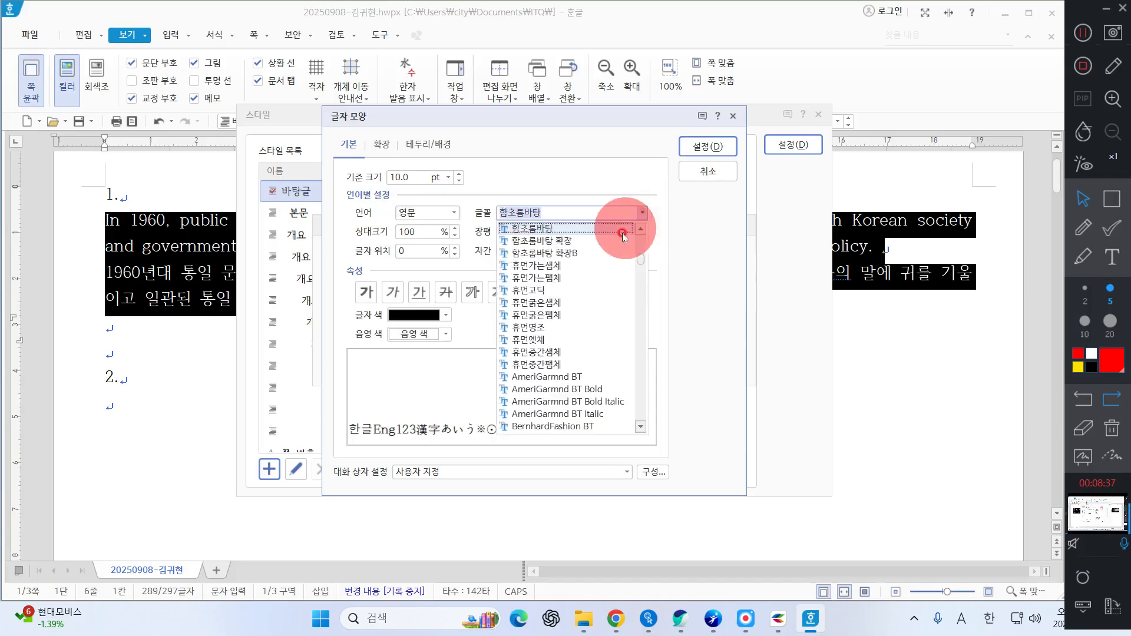
{"action": "scroll", "coordinate": [577, 294], "scroll_direction": "up", "scroll_amount": 5}
{"action": "scroll", "coordinate": [578, 287], "scroll_direction": "down", "scroll_amount": 3}
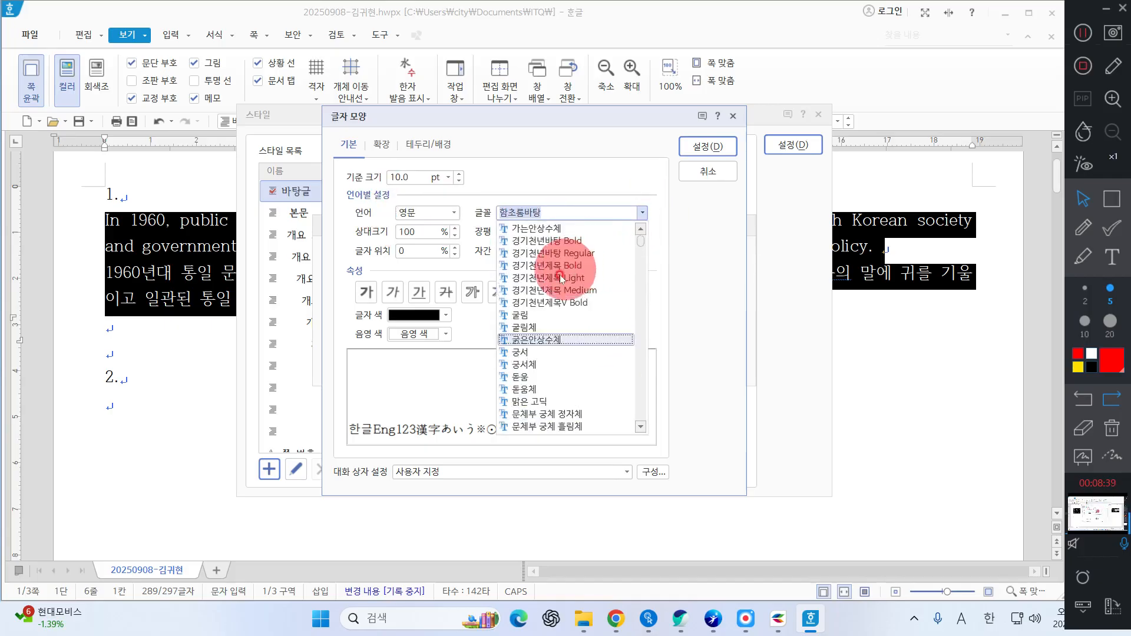
{"action": "left_click", "coordinate": [533, 317]}
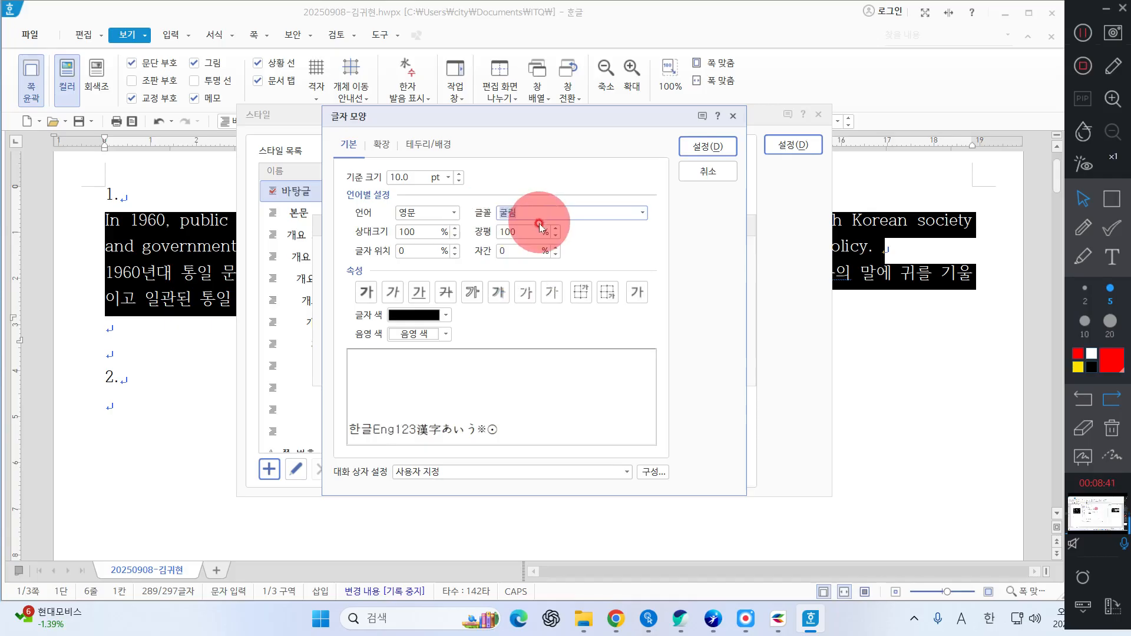
Set the English character width (장평) to 95% and the character spacing (자간) to 5%
{"action": "left_click", "coordinate": [552, 238]}
{"action": "left_click", "coordinate": [553, 237]}
{"action": "left_click", "coordinate": [553, 236]}
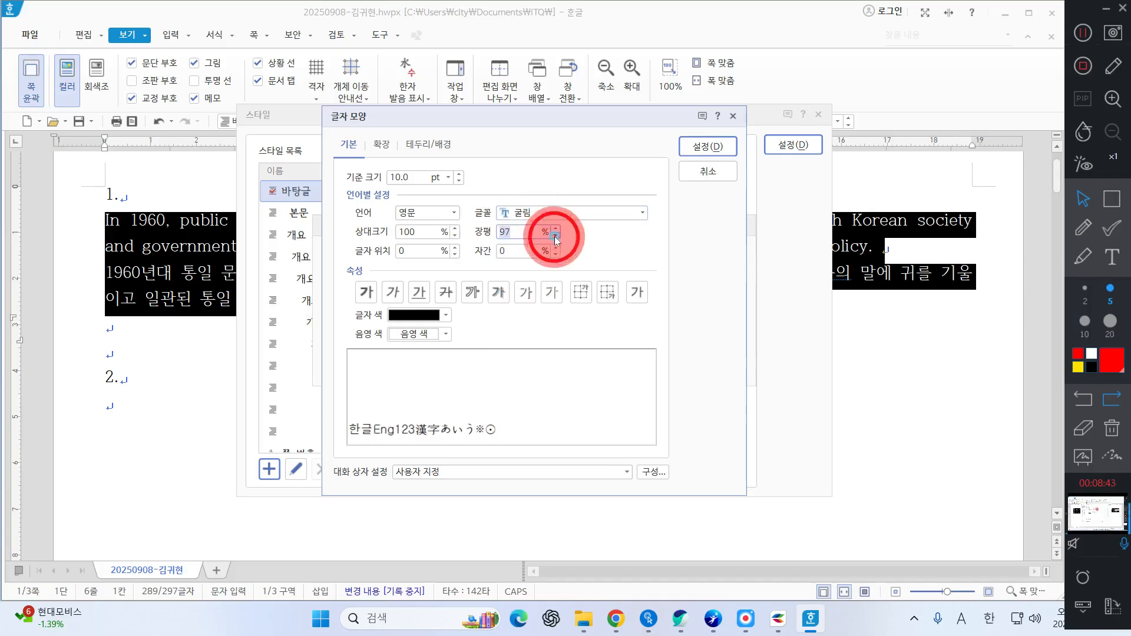
{"action": "left_click", "coordinate": [552, 237]}
{"action": "left_click", "coordinate": [553, 237]}
{"action": "left_click", "coordinate": [554, 256]}
{"action": "left_click", "coordinate": [554, 252]}
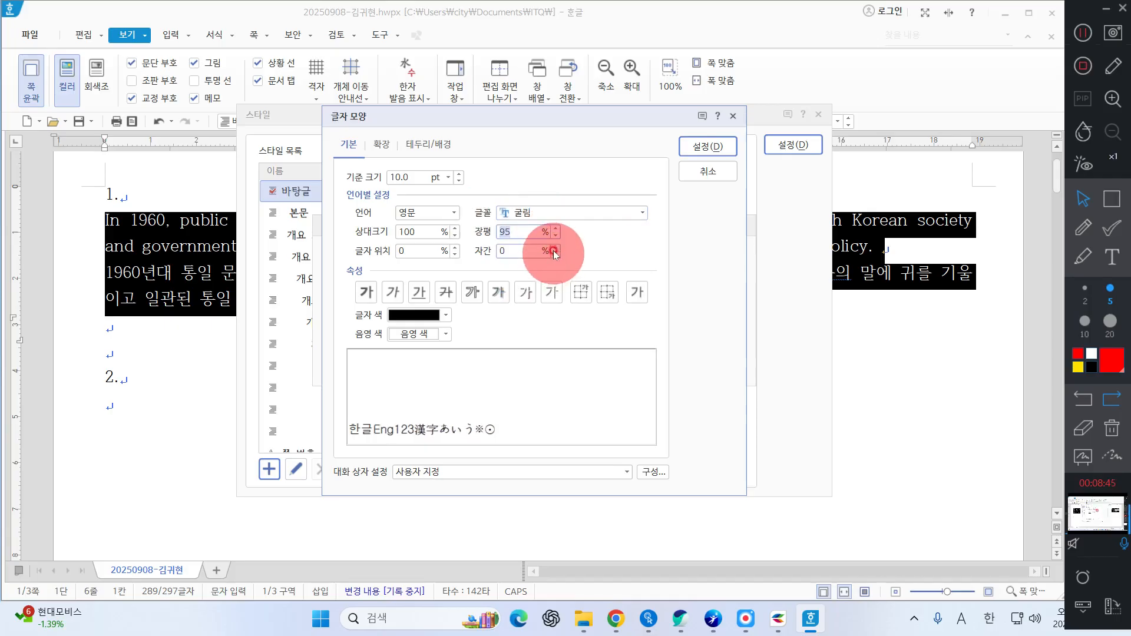
{"action": "left_click", "coordinate": [555, 252]}
{"action": "left_click", "coordinate": [555, 252]}
{"action": "left_click", "coordinate": [555, 252]}
{"action": "left_click", "coordinate": [554, 250]}
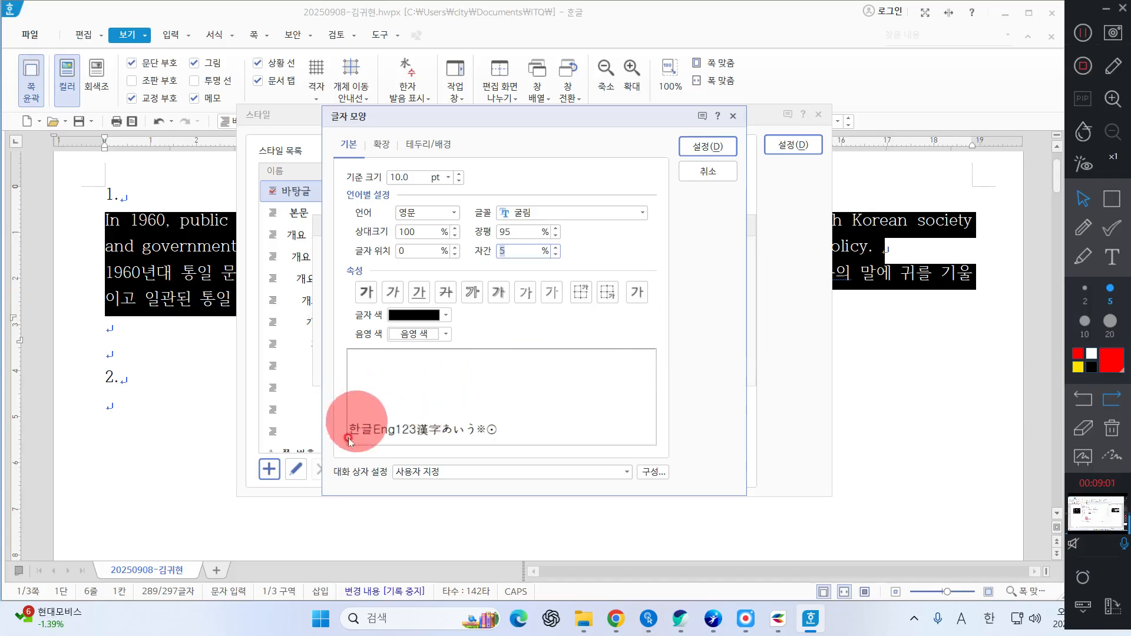
Mark the Hangul and English samples in the font preview with red pen check marks, and clear all annotations
{"action": "left_click", "coordinate": [1083, 227]}
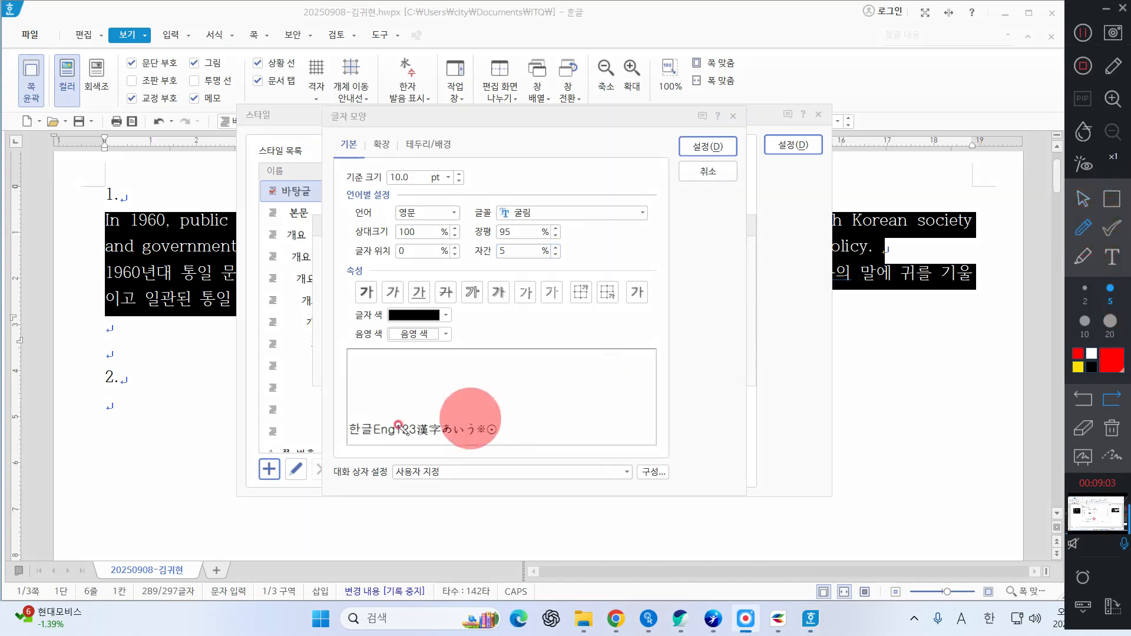
{"action": "mouse_move", "coordinate": [352, 406]}
{"action": "left_mouse_down"}
{"action": "mouse_move", "coordinate": [372, 401]}
{"action": "mouse_move", "coordinate": [383, 415]}
{"action": "mouse_move", "coordinate": [390, 406]}
{"action": "left_mouse_up"}
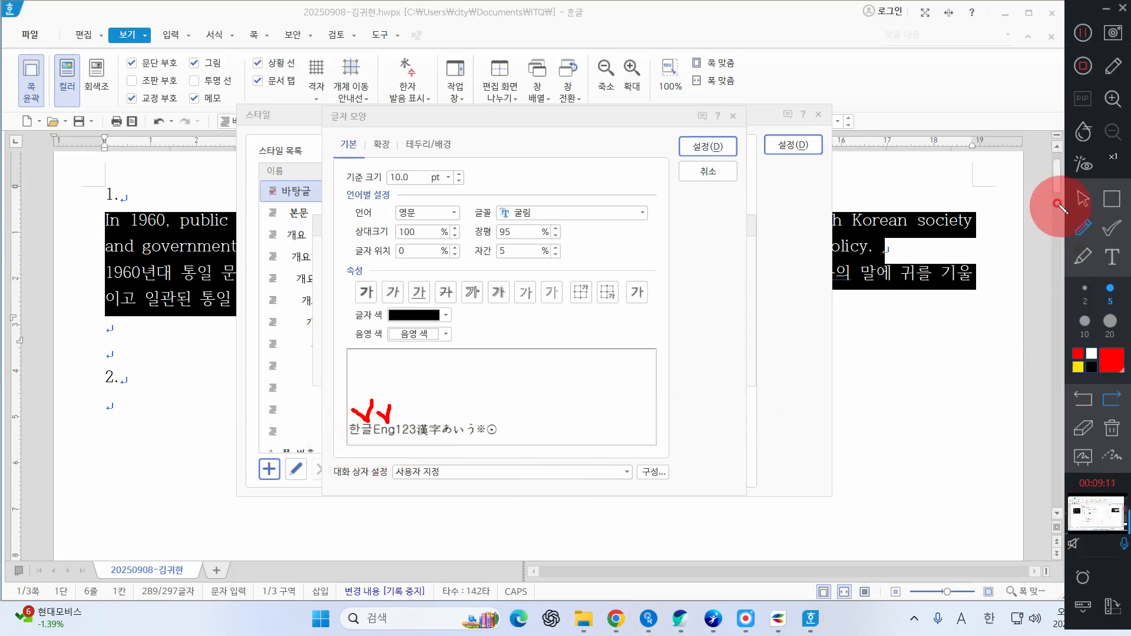
{"action": "left_click", "coordinate": [1119, 426]}
{"action": "left_click", "coordinate": [1083, 198]}
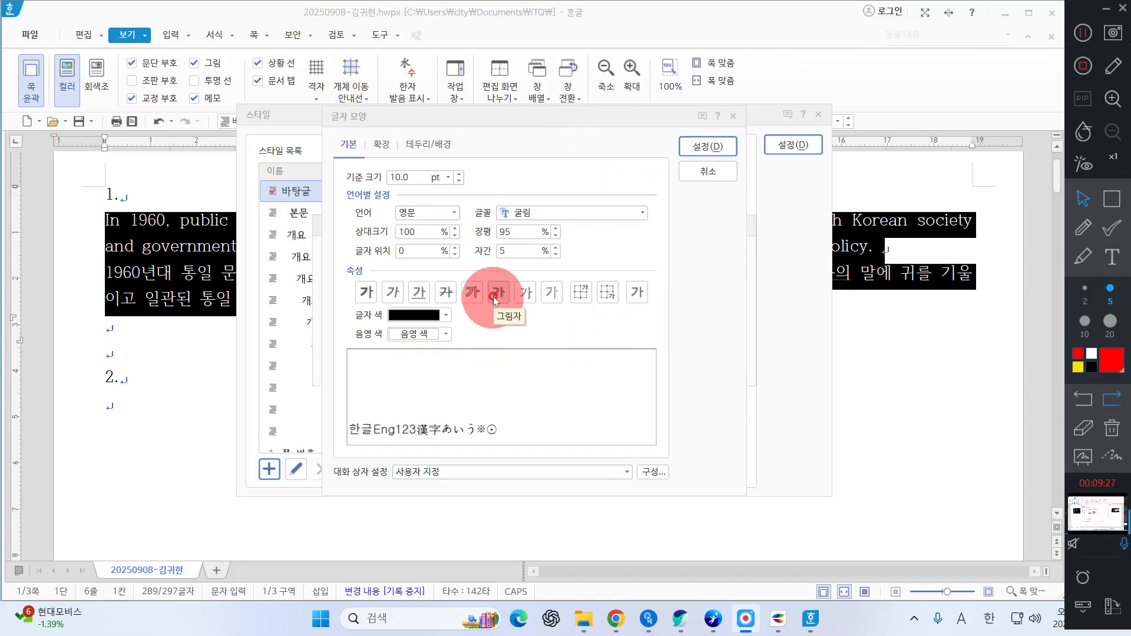
Confirm the character shape, add the "unification" style to the list and apply it to the selected paragraphs
{"action": "left_click", "coordinate": [713, 146]}
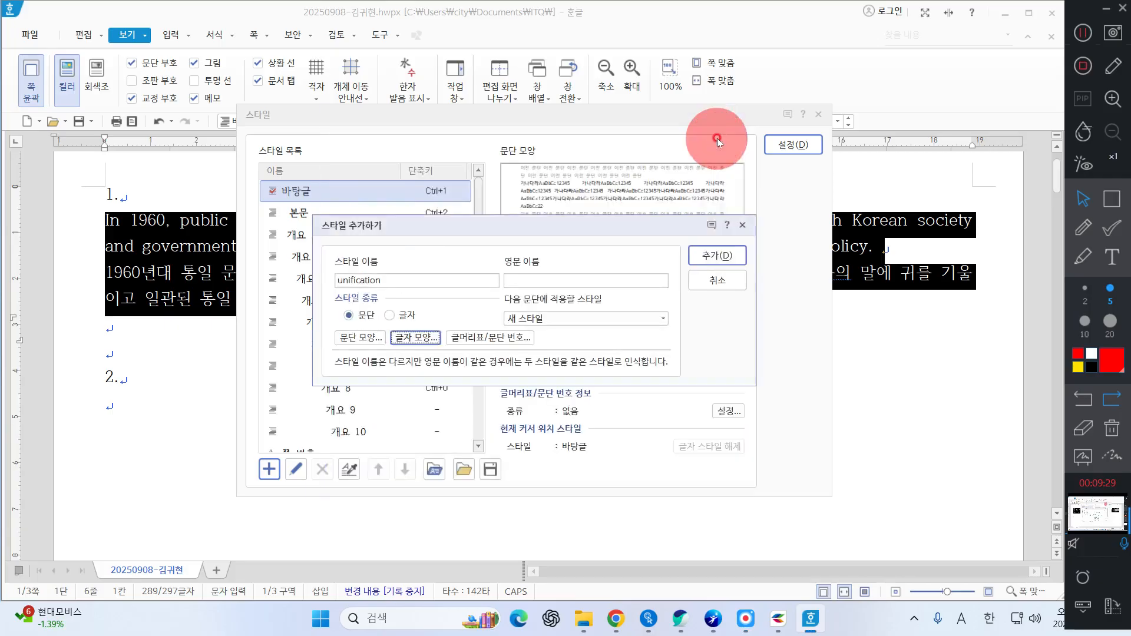
{"action": "left_click", "coordinate": [711, 257]}
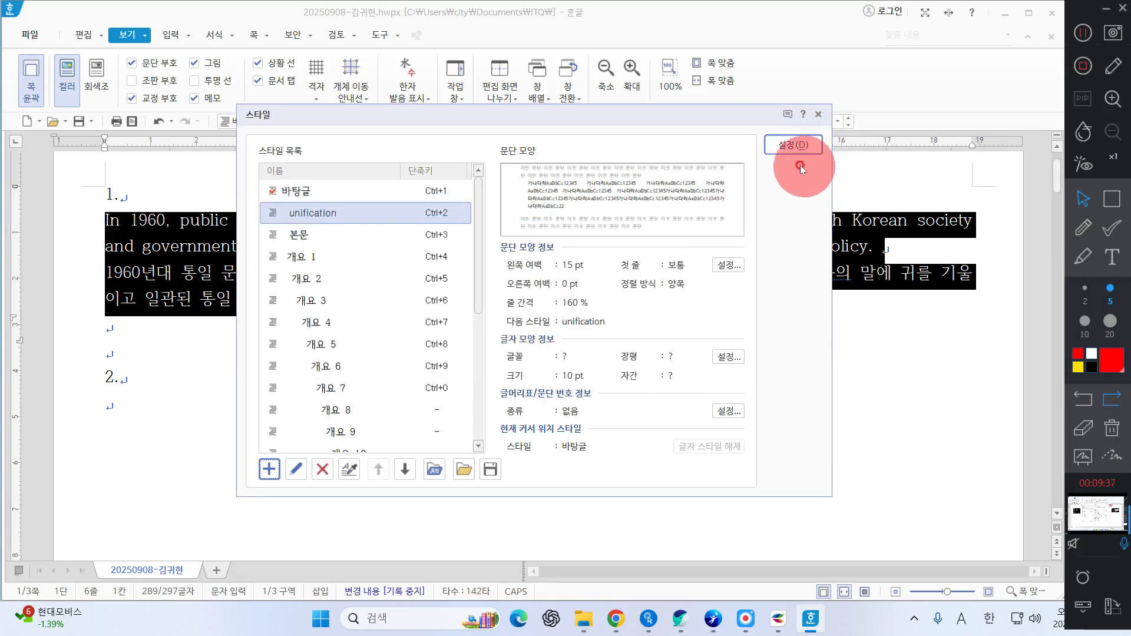
{"action": "left_click", "coordinate": [794, 144]}
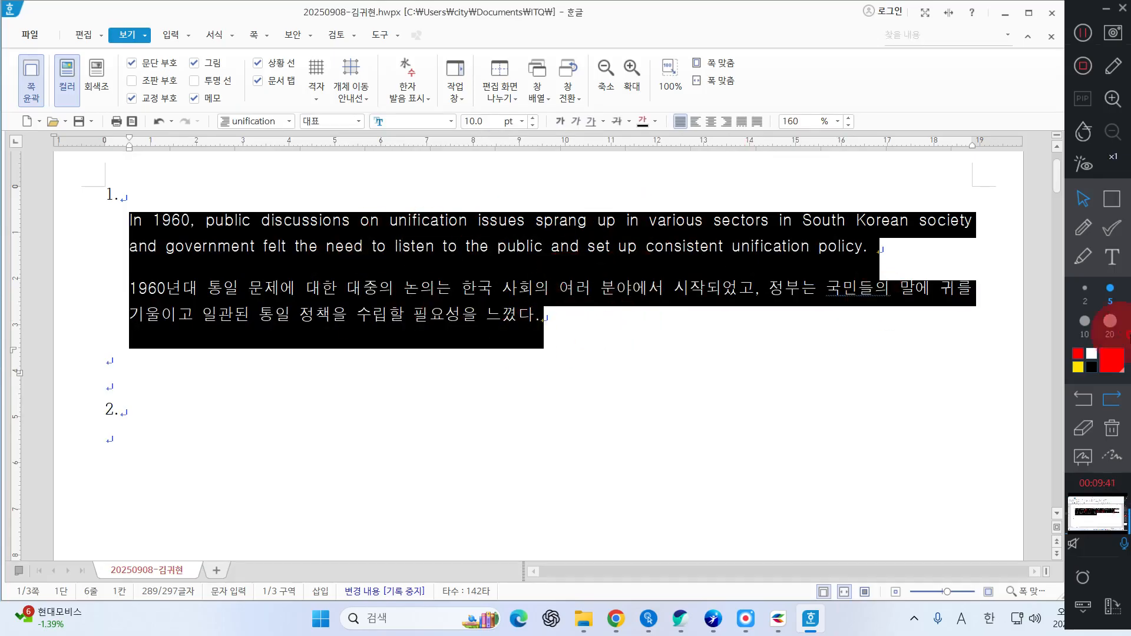
Mark the paragraphs' line ends and handwrite 50 beneath them in red pen, and clear all annotations
{"action": "left_click", "coordinate": [1081, 228]}
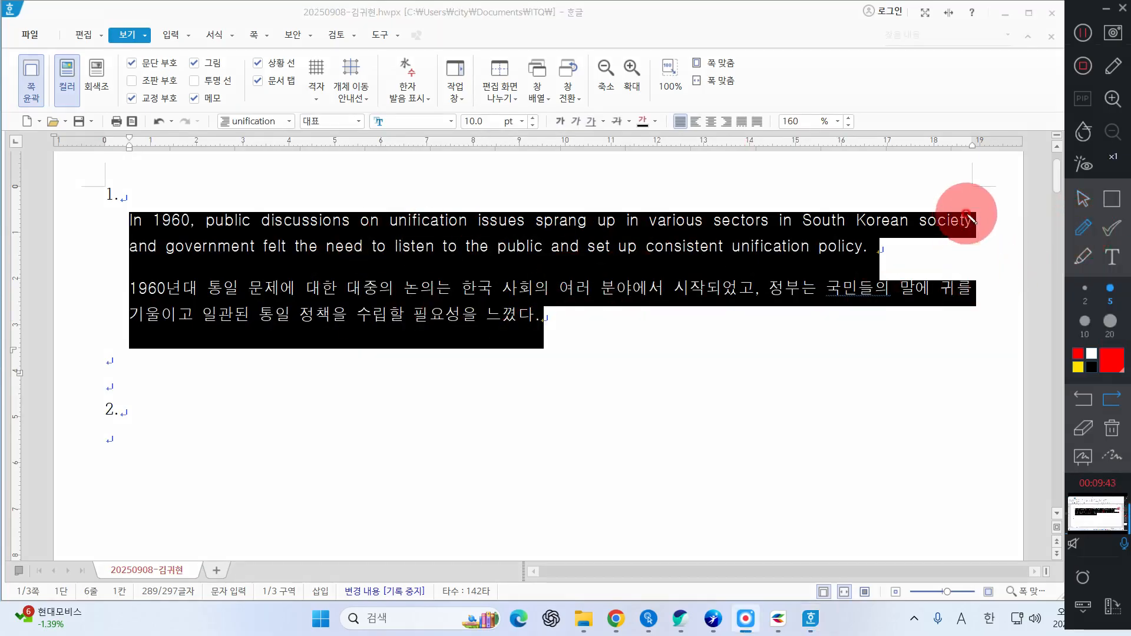
{"action": "left_click_drag", "start_coordinate": [960, 194], "coordinate": [983, 180]}
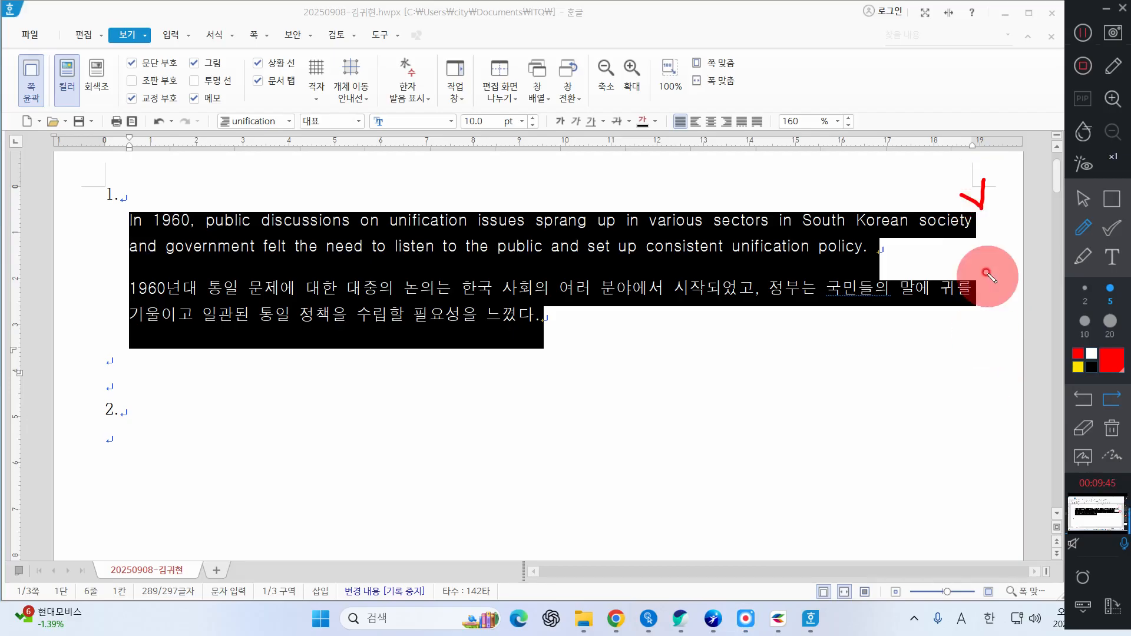
{"action": "left_click_drag", "start_coordinate": [967, 274], "coordinate": [981, 231]}
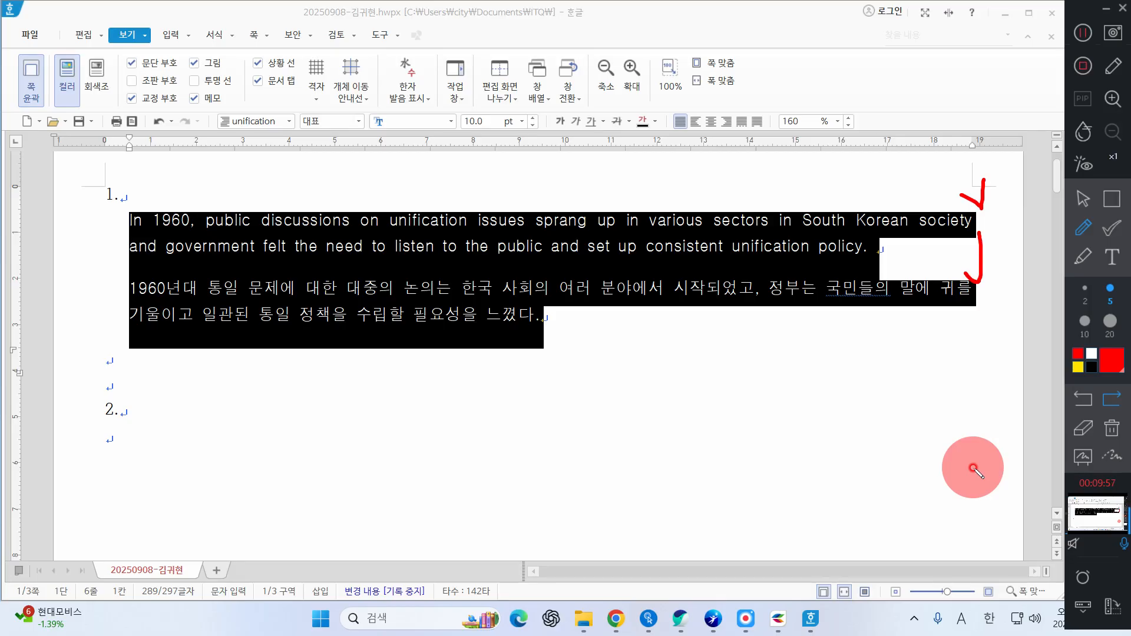
{"action": "left_click_drag", "start_coordinate": [731, 309], "coordinate": [693, 389]}
{"action": "left_click_drag", "start_coordinate": [761, 348], "coordinate": [750, 382]}
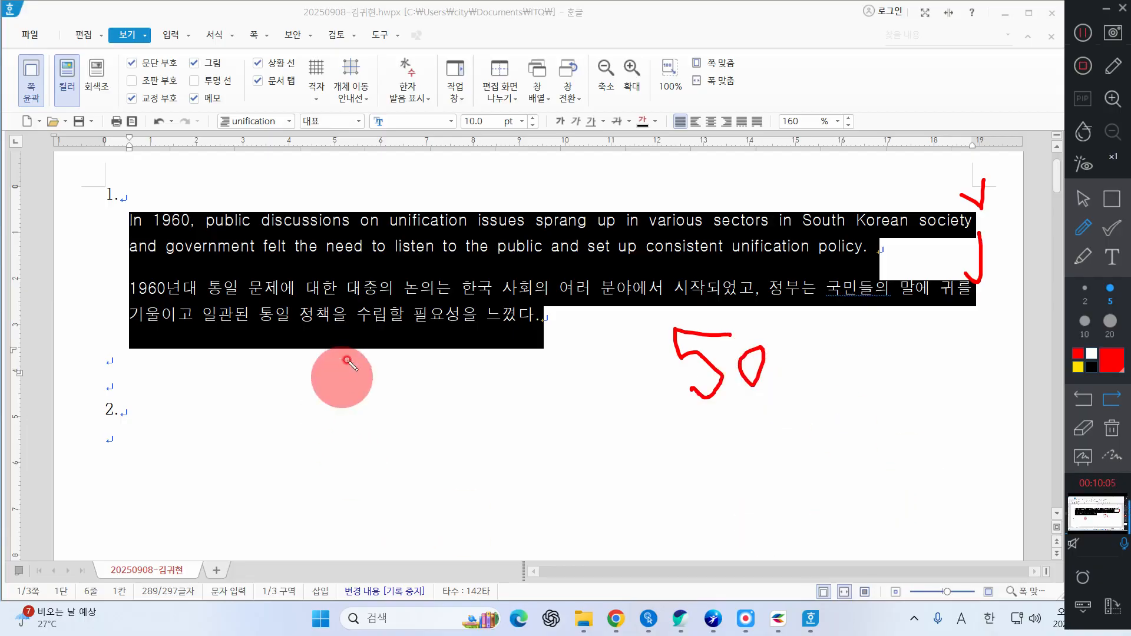
{"action": "mouse_move", "coordinate": [341, 379]}
{"action": "left_mouse_down"}
{"action": "mouse_move", "coordinate": [321, 377]}
{"action": "mouse_move", "coordinate": [328, 396]}
{"action": "left_mouse_up"}
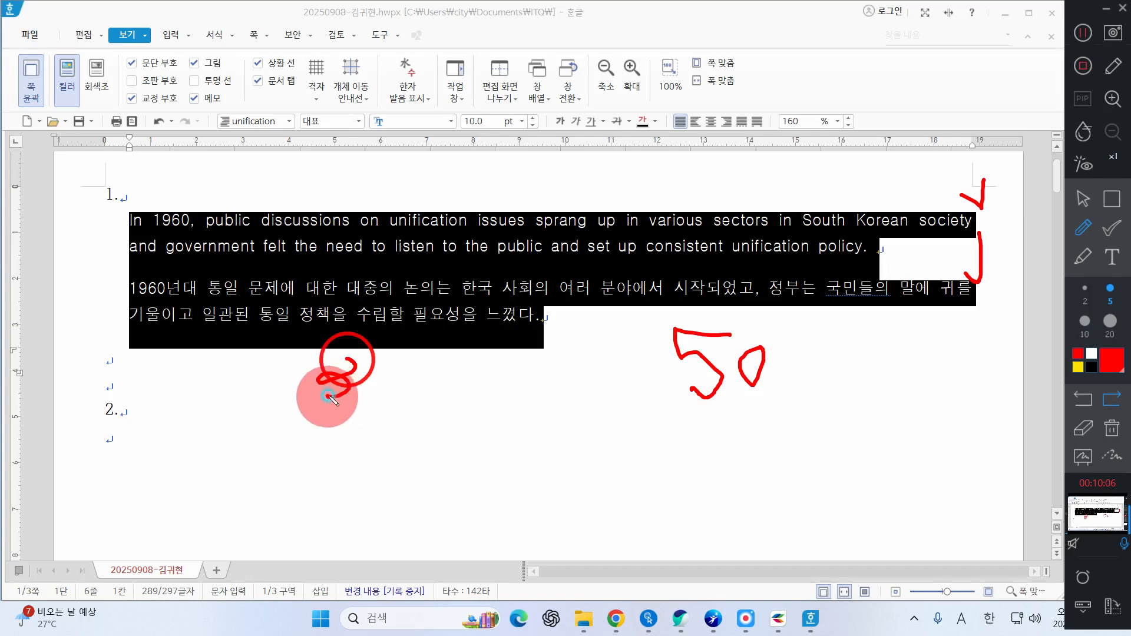
{"action": "left_click", "coordinate": [1112, 428]}
Handwrite 20 and 30 below the paragraphs, strike a red line across the text, and clear all annotations
{"action": "left_click_drag", "start_coordinate": [698, 335], "coordinate": [728, 353]}
{"action": "mouse_move", "coordinate": [745, 358]}
{"action": "left_mouse_down"}
{"action": "mouse_move", "coordinate": [754, 321]}
{"action": "mouse_move", "coordinate": [761, 331]}
{"action": "left_mouse_up"}
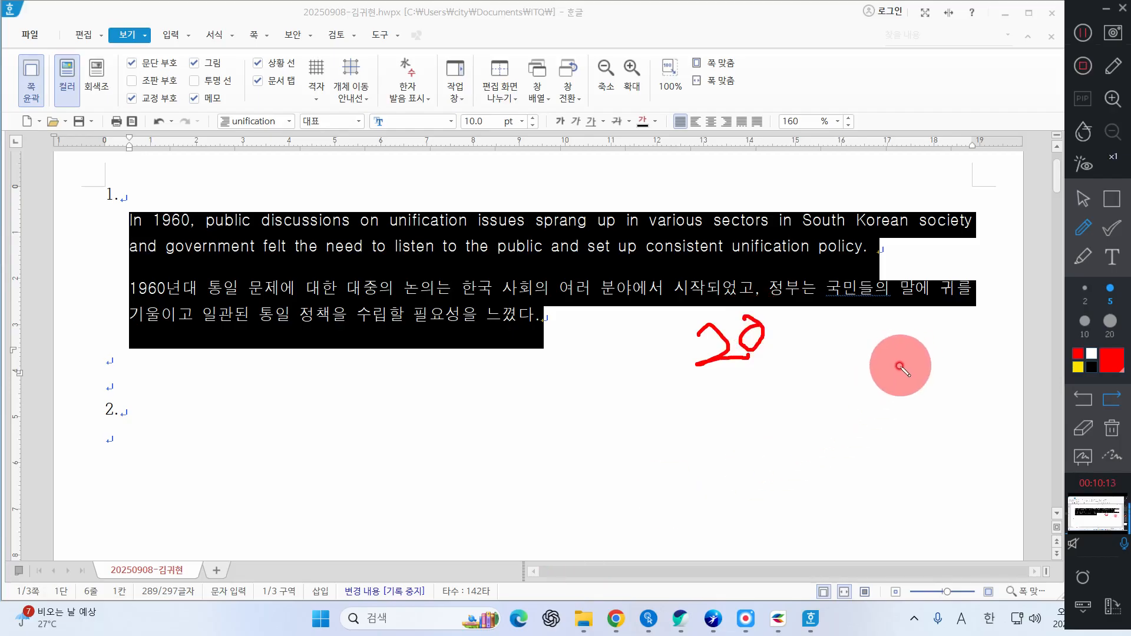
{"action": "mouse_move", "coordinate": [835, 313]}
{"action": "left_mouse_down"}
{"action": "mouse_move", "coordinate": [863, 334]}
{"action": "mouse_move", "coordinate": [848, 352]}
{"action": "mouse_move", "coordinate": [890, 328]}
{"action": "left_mouse_up"}
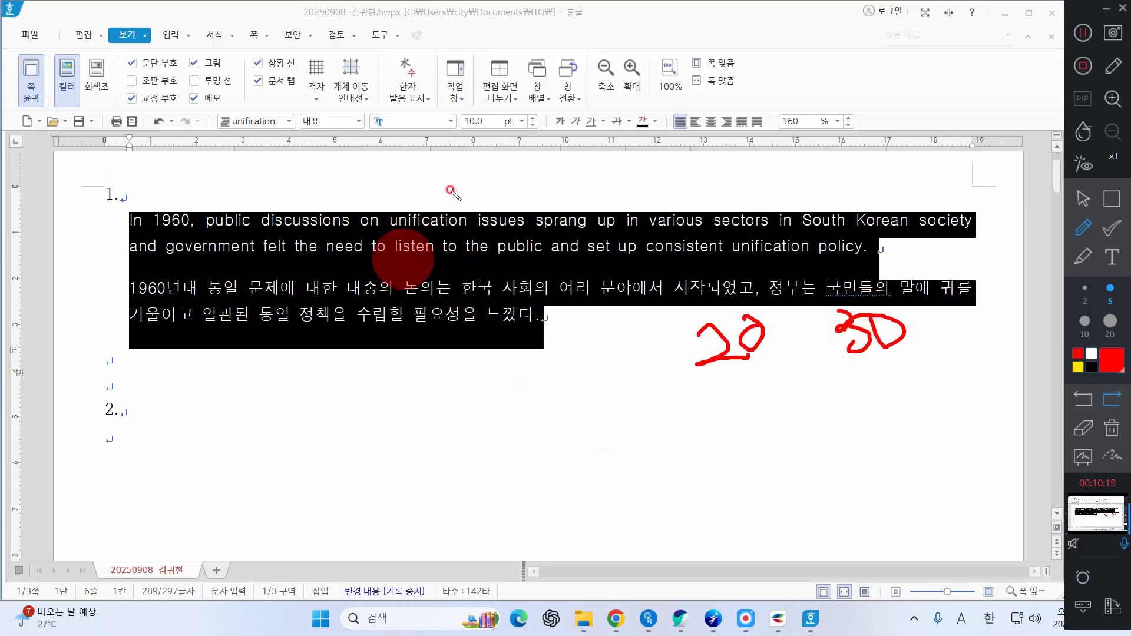
{"action": "left_click_drag", "start_coordinate": [514, 206], "coordinate": [311, 340]}
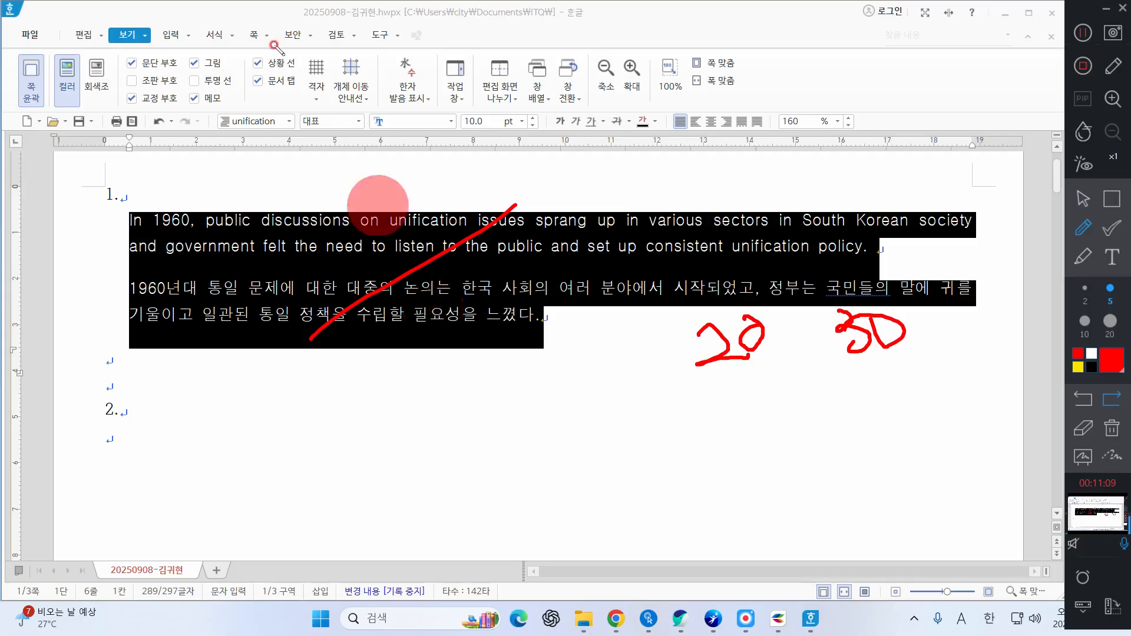
{"action": "left_click", "coordinate": [1112, 428]}
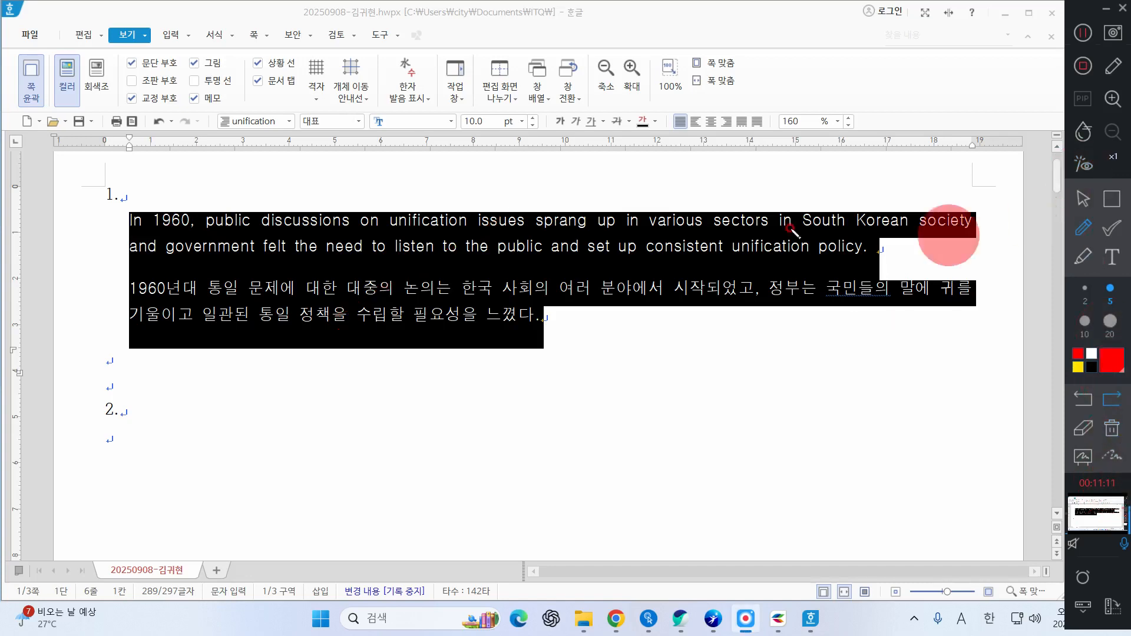
Draw a red check mark over the paragraphs, handwrite 20 and 30 among further red pen marks, and clear all annotations
{"action": "left_click_drag", "start_coordinate": [379, 189], "coordinate": [480, 154]}
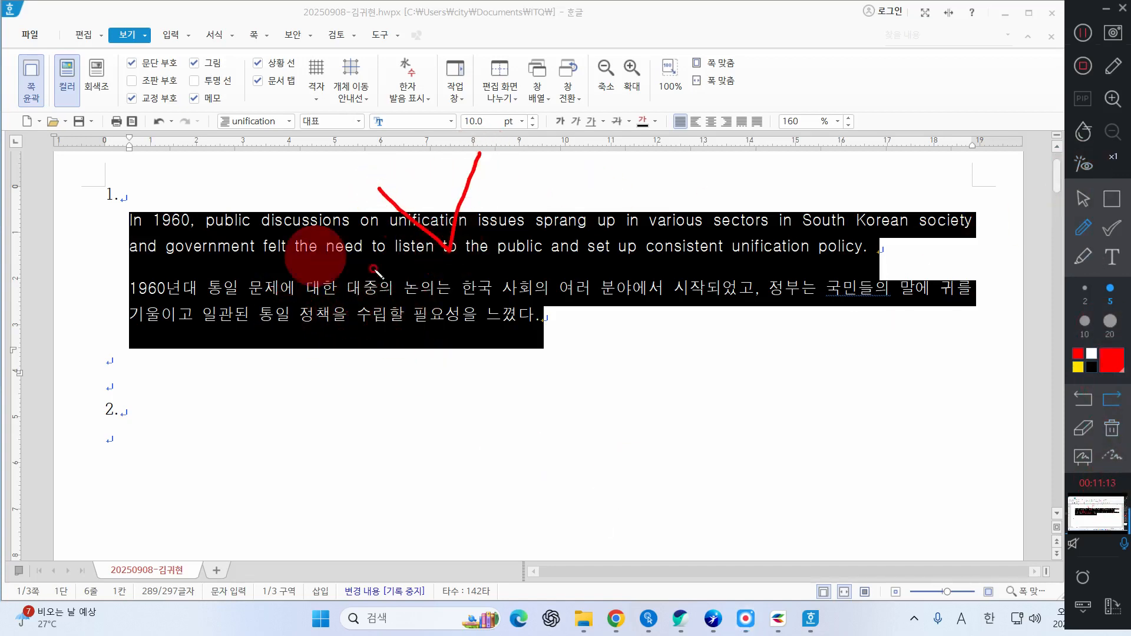
{"action": "mouse_move", "coordinate": [282, 239]}
{"action": "left_mouse_down"}
{"action": "mouse_move", "coordinate": [311, 305]}
{"action": "mouse_move", "coordinate": [390, 266]}
{"action": "left_mouse_up"}
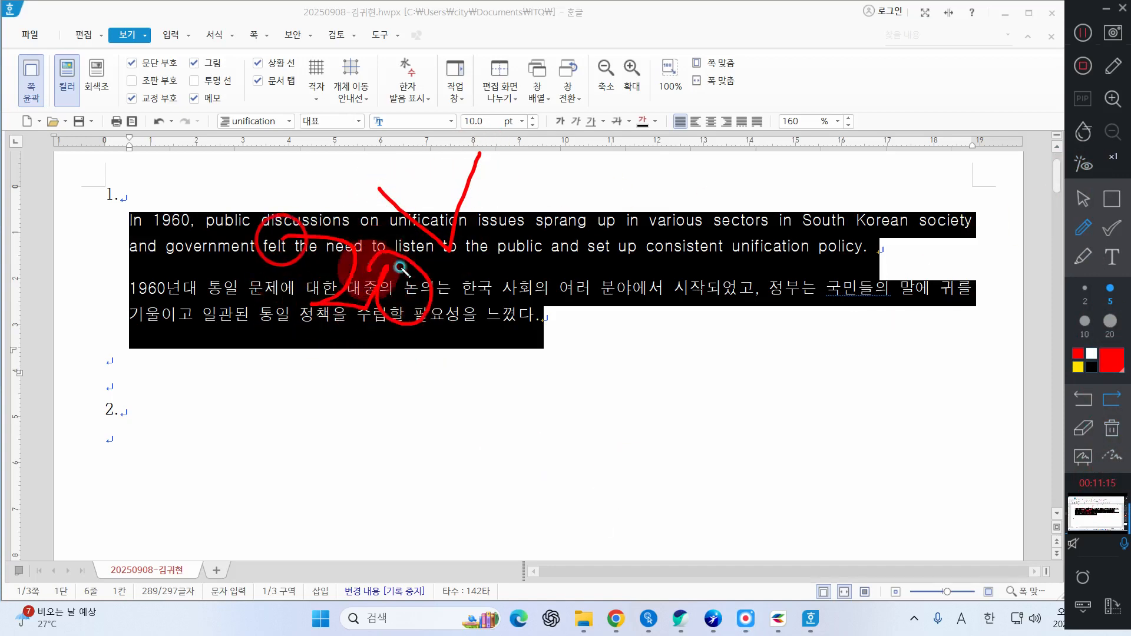
{"action": "mouse_move", "coordinate": [565, 241]}
{"action": "left_mouse_down"}
{"action": "mouse_move", "coordinate": [562, 277]}
{"action": "mouse_move", "coordinate": [592, 315]}
{"action": "left_mouse_up"}
{"action": "left_click_drag", "start_coordinate": [656, 260], "coordinate": [643, 252]}
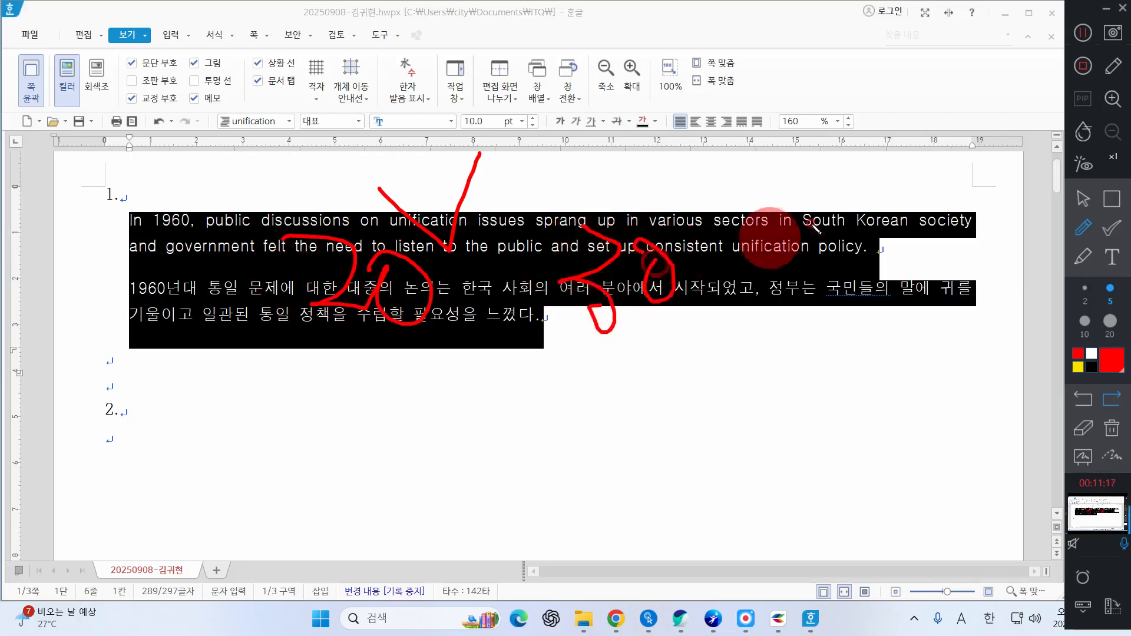
{"action": "mouse_move", "coordinate": [879, 179]}
{"action": "left_mouse_down"}
{"action": "mouse_move", "coordinate": [908, 251]}
{"action": "mouse_move", "coordinate": [938, 235]}
{"action": "mouse_move", "coordinate": [923, 216]}
{"action": "left_mouse_up"}
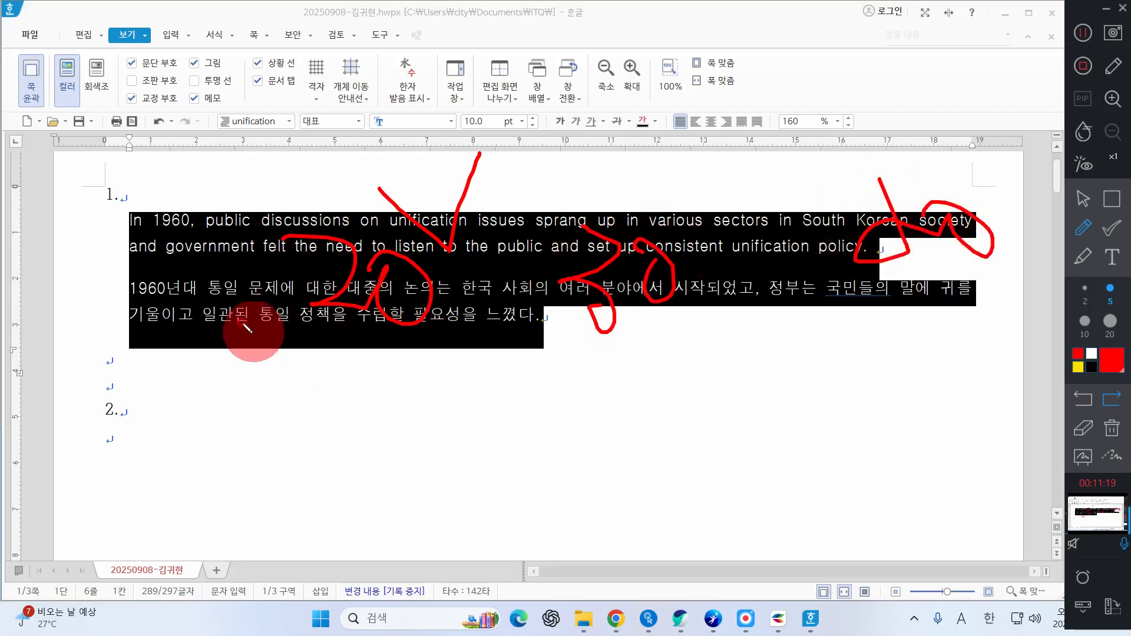
{"action": "left_click_drag", "start_coordinate": [287, 331], "coordinate": [451, 323]}
{"action": "left_click_drag", "start_coordinate": [283, 144], "coordinate": [459, 341]}
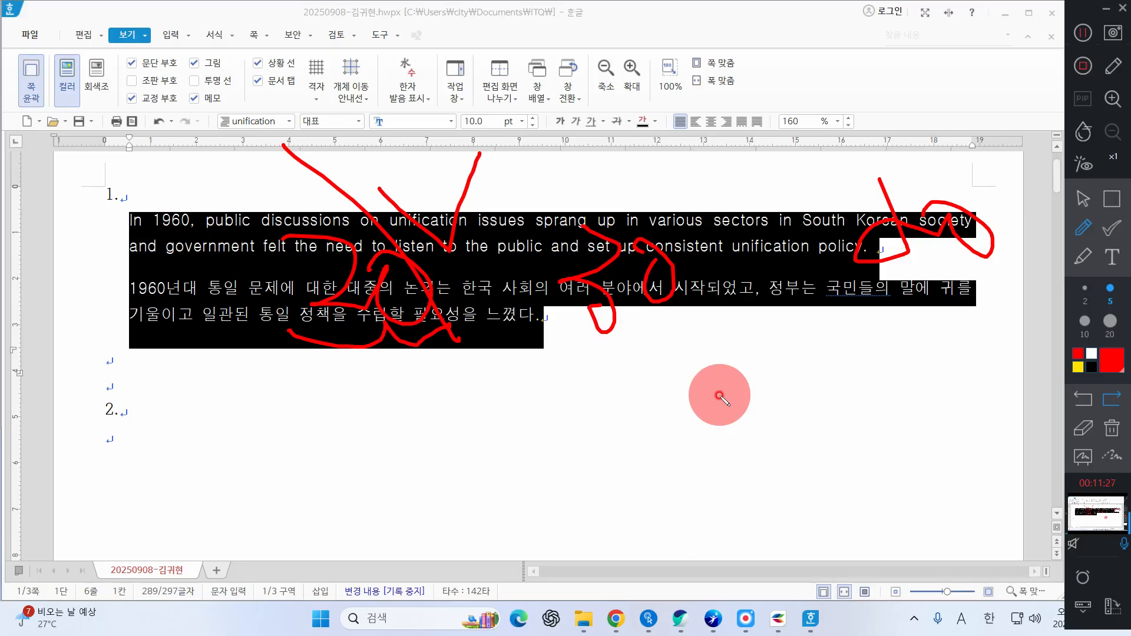
{"action": "left_click", "coordinate": [1111, 428]}
{"action": "left_click", "coordinate": [1075, 198]}
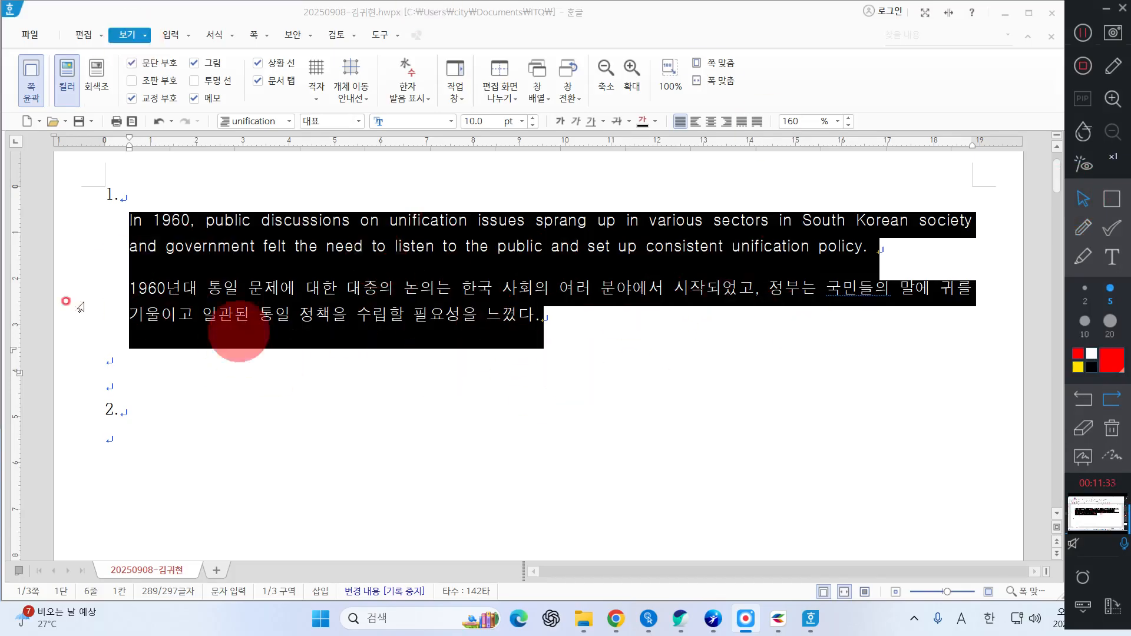
Deselect the styled paragraphs, save the exam document and close it
{"action": "left_click", "coordinate": [545, 302]}
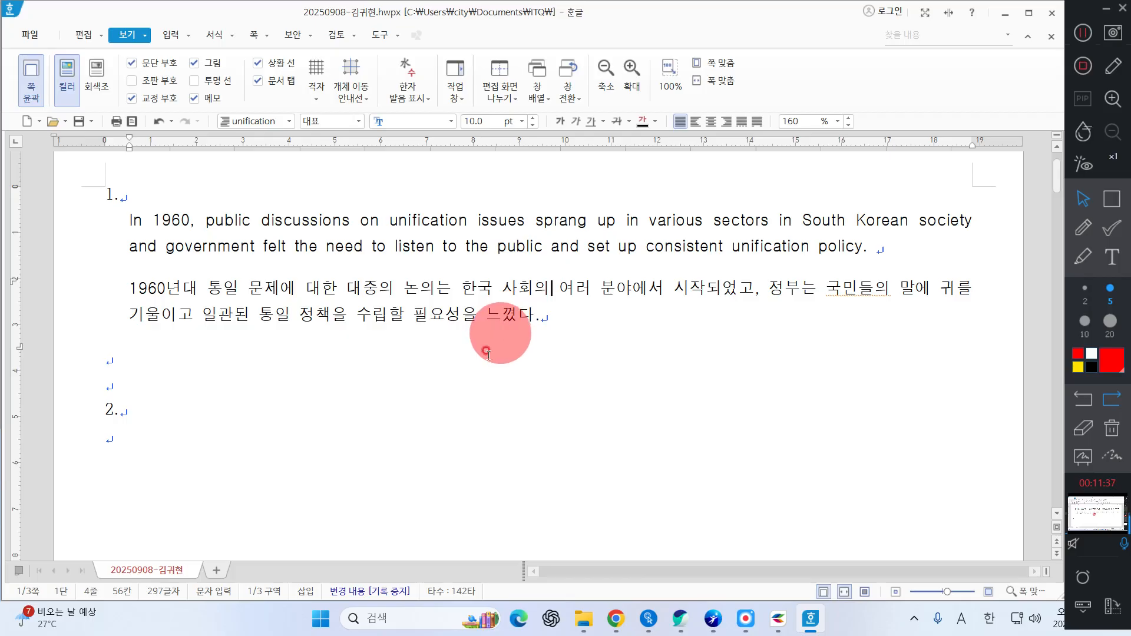
{"action": "left_click", "coordinate": [609, 338]}
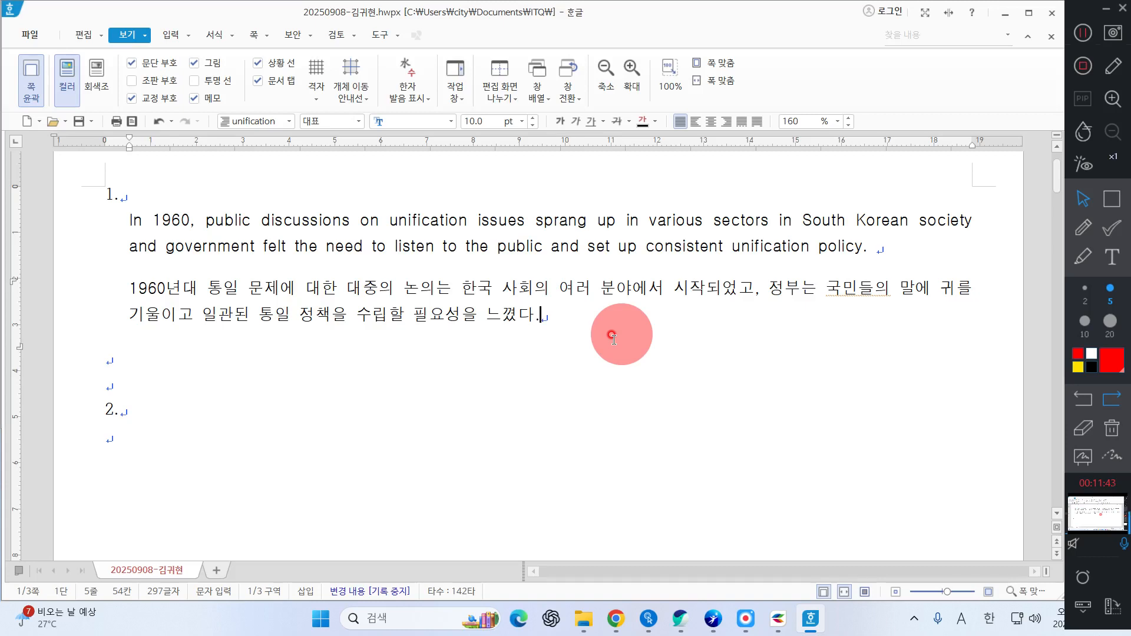
{"action": "key", "text": "Hangul"}
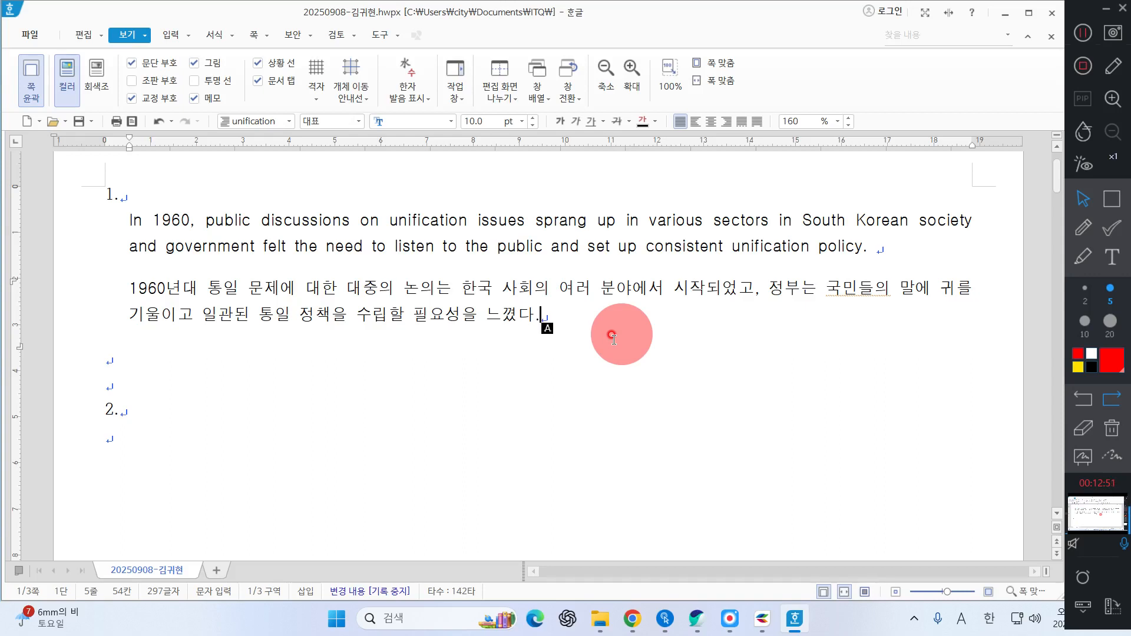
{"action": "left_click", "coordinate": [347, 288]}
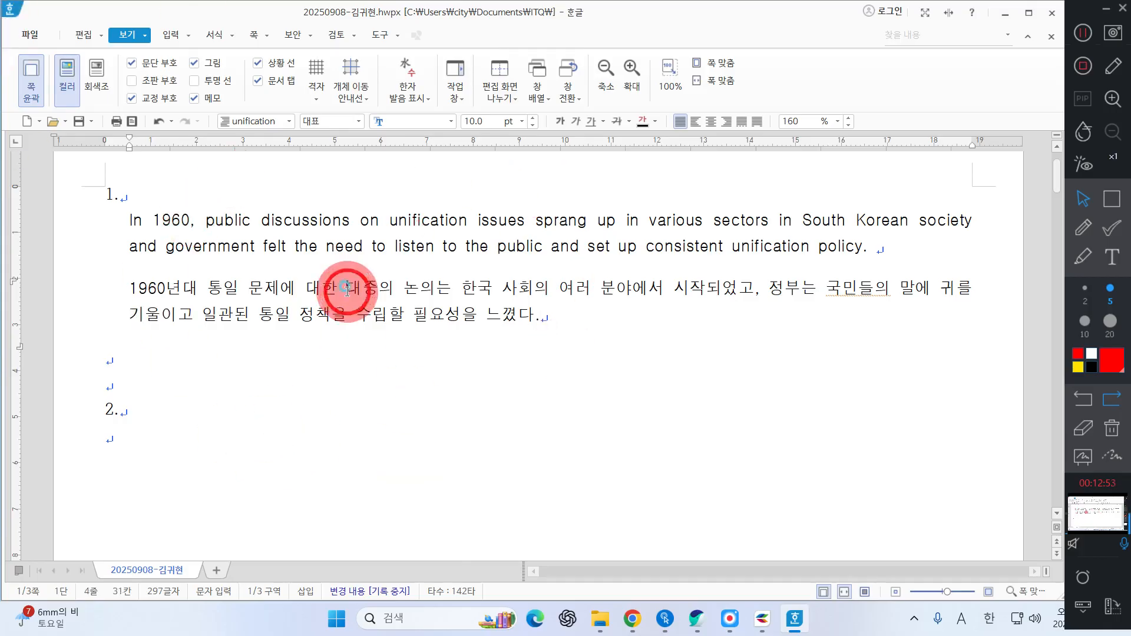
{"action": "left_click", "coordinate": [81, 121]}
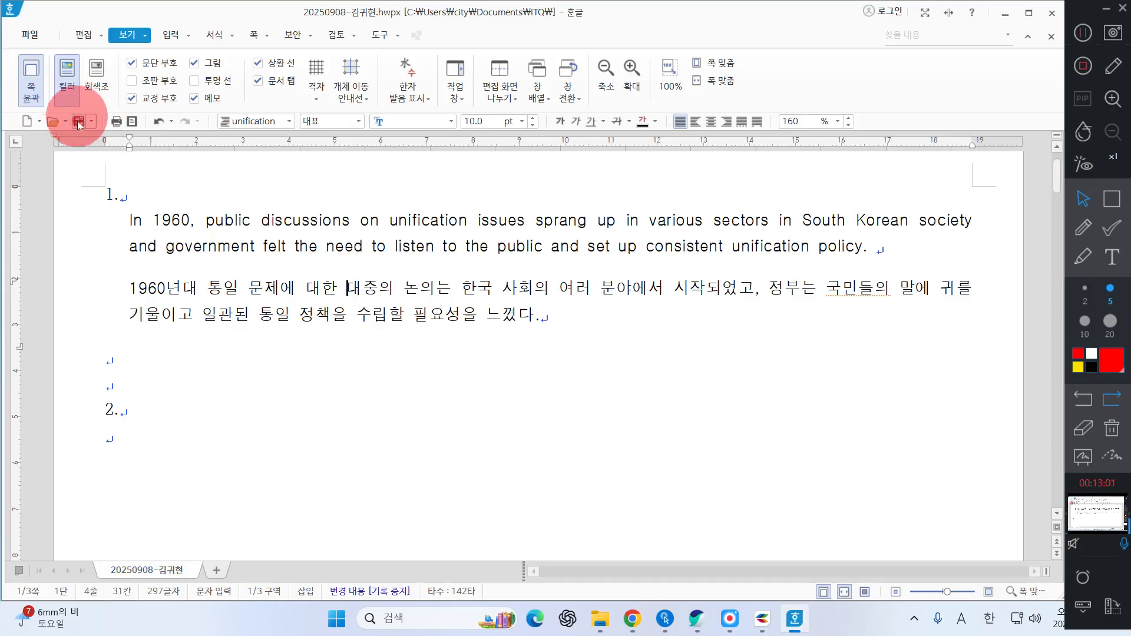
{"action": "left_click", "coordinate": [1052, 38]}
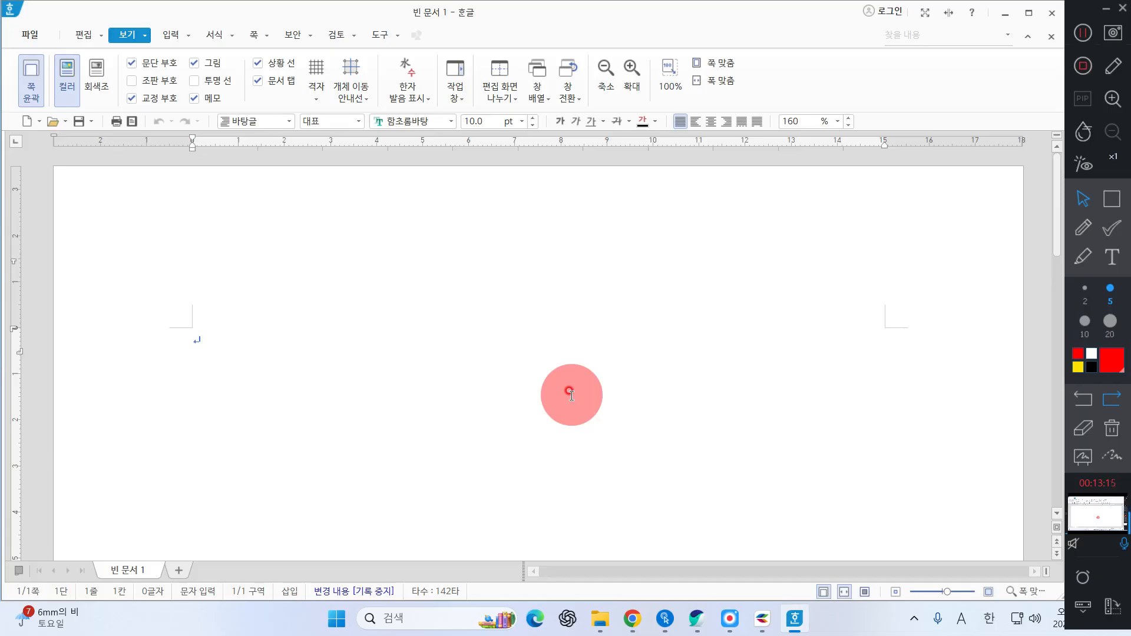
Open the page setup of the blank document and set the top and header margins to 10 mm
{"action": "key", "text": "Hangul"}
{"action": "left_click", "coordinate": [571, 395]}
{"action": "key", "text": "F7"}
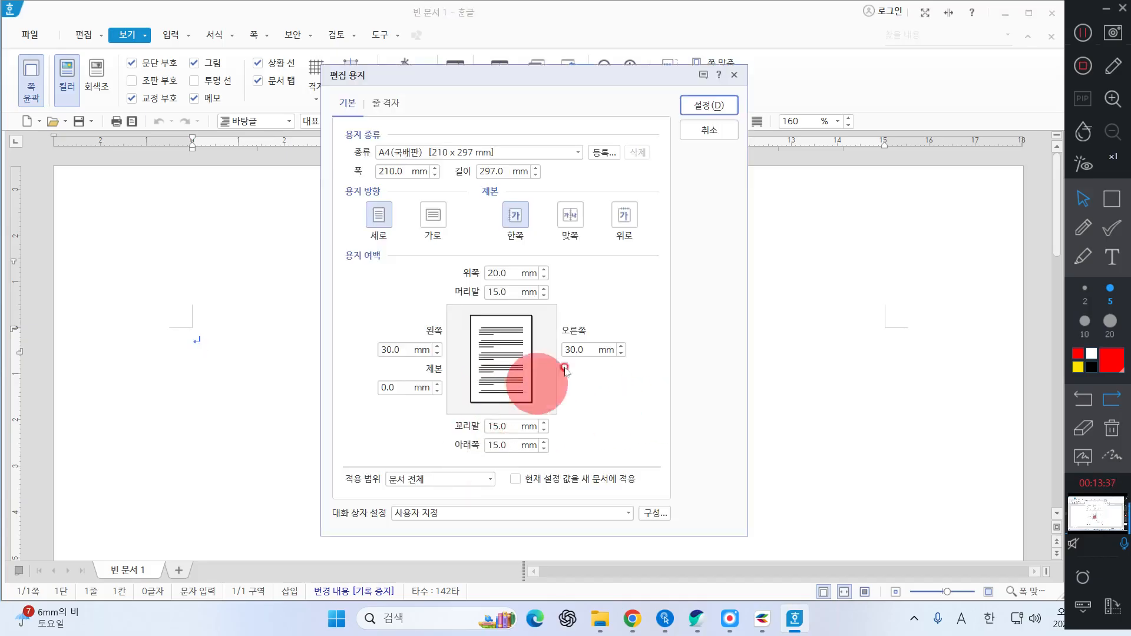
{"action": "left_click", "coordinate": [506, 273]}
{"action": "type", "text": "10"}
{"action": "key", "text": "Tab"}
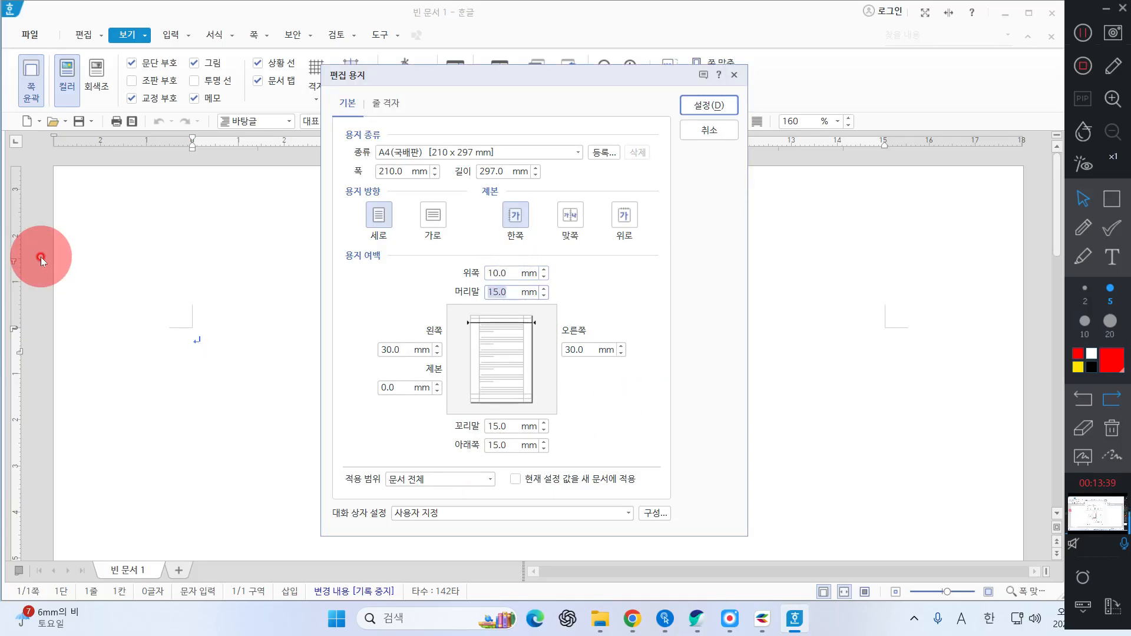
{"action": "type", "text": "10"}
{"action": "key", "text": "Tab"}
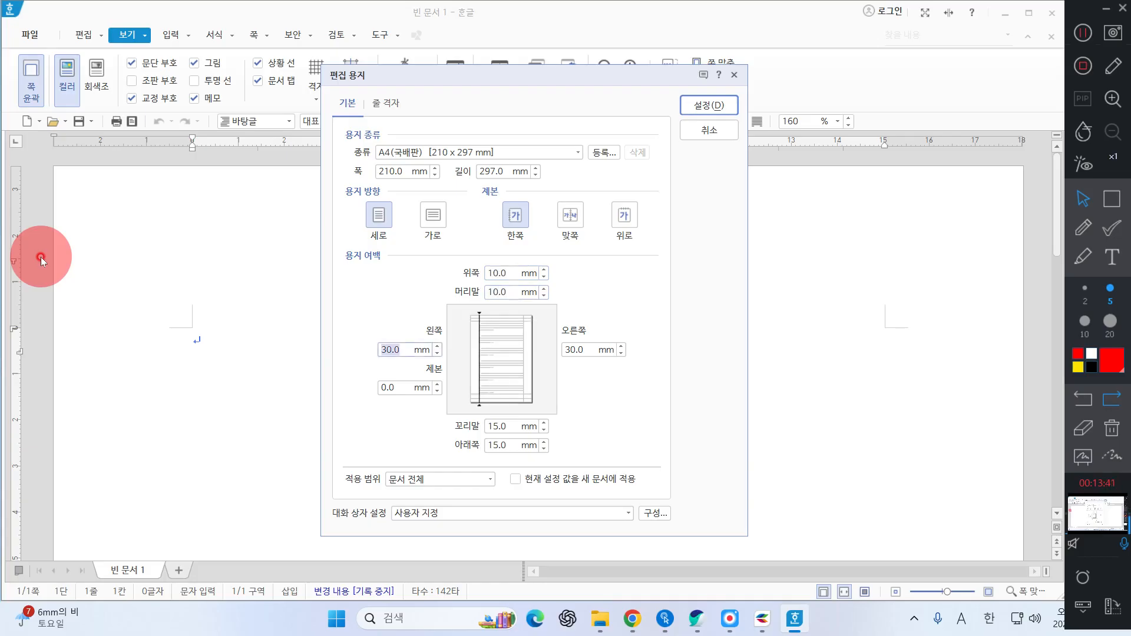
Set the left and right margins to 11 mm and the footer and bottom margins to 10 mm, and apply the page setup
{"action": "type", "text": "11"}
{"action": "key", "text": "Tab"}
{"action": "key", "text": "Tab"}
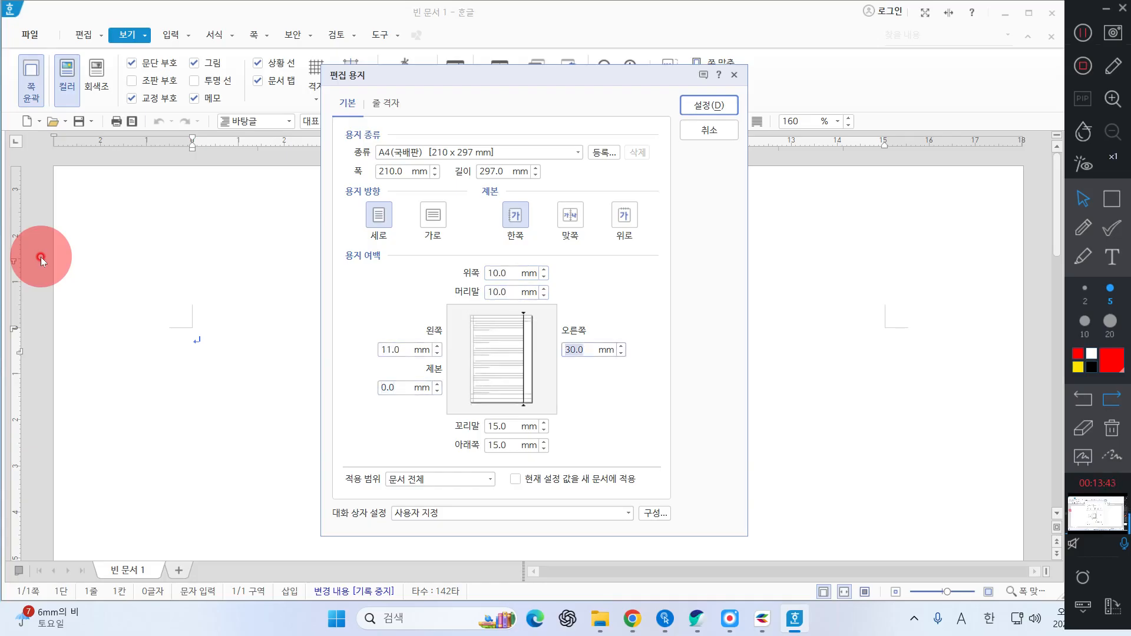
{"action": "type", "text": "11"}
{"action": "key", "text": "Tab"}
{"action": "type", "text": "10"}
{"action": "key", "text": "Tab"}
{"action": "type", "text": "10"}
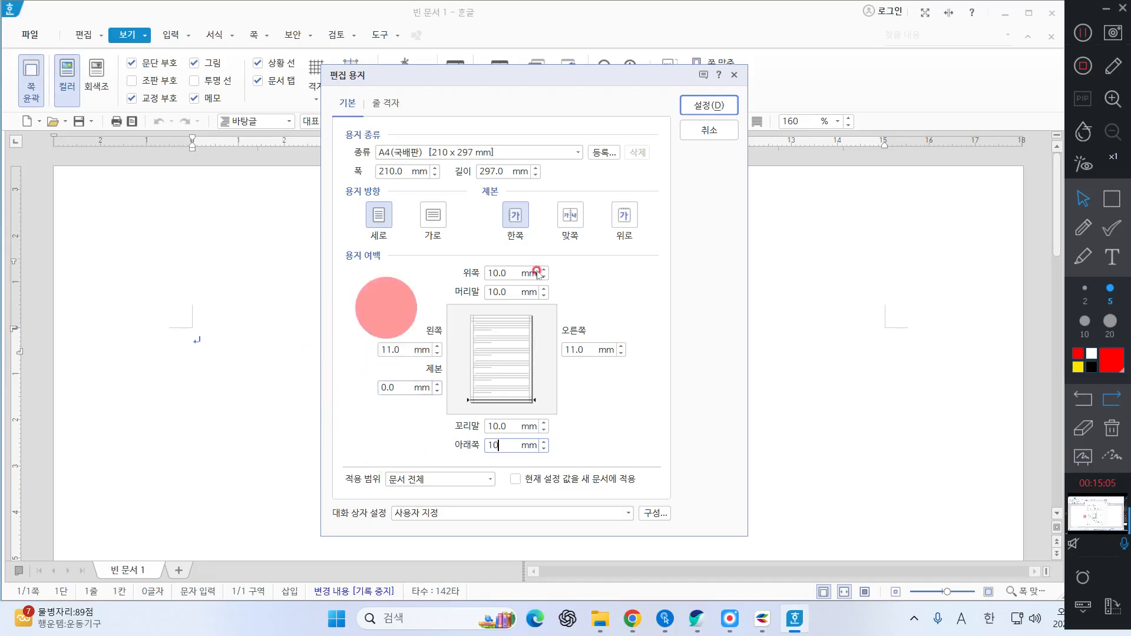
{"action": "left_click", "coordinate": [701, 107]}
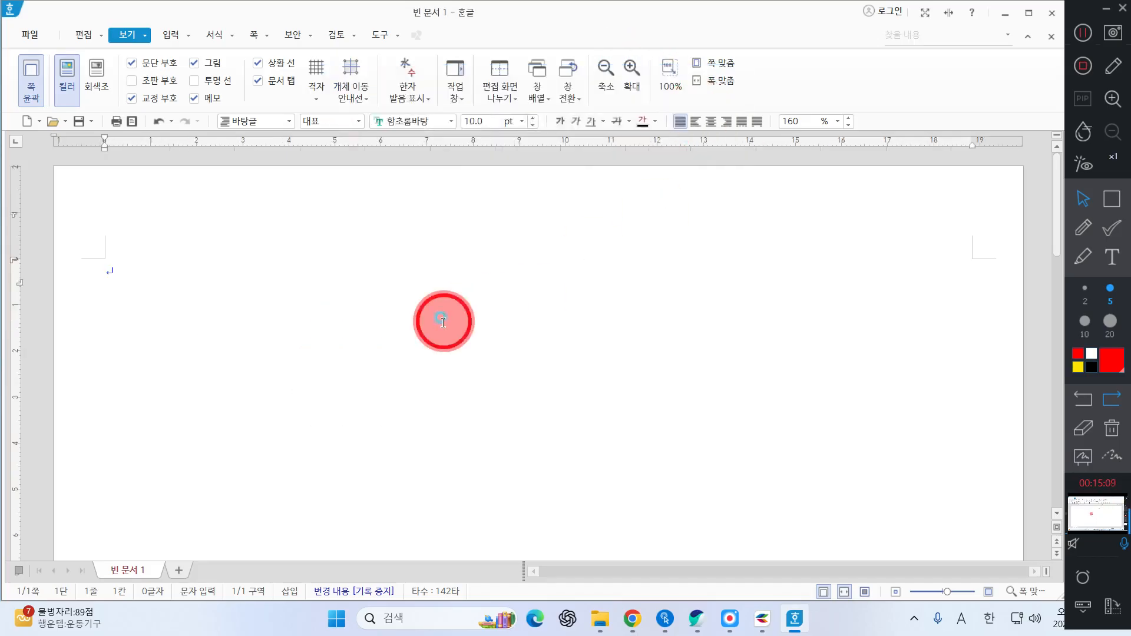
Enter the question numbers 1. and 2. with four blank lines between them, and start a new section below
{"action": "type", "text": "1."}
{"action": "key", "text": "Return"}
{"action": "key", "text": "Return"}
{"action": "key", "text": "Return"}
{"action": "key", "text": "Return"}
{"action": "key", "text": "Return"}
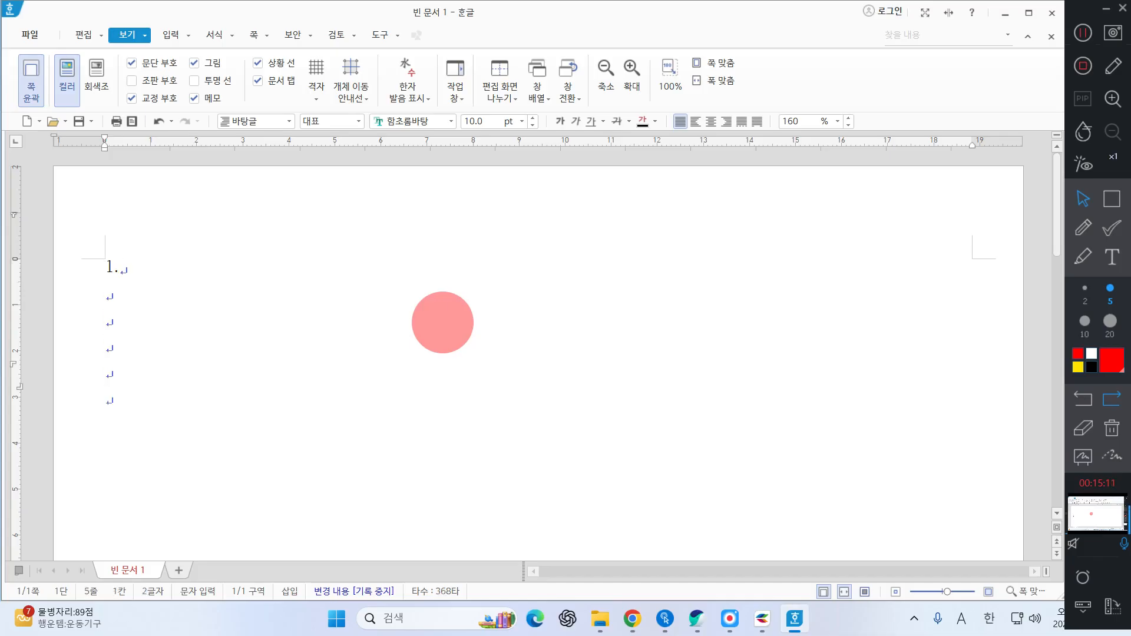
{"action": "type", "text": "2.."}
{"action": "key", "text": "Return"}
{"action": "key", "text": "Return"}
{"action": "key", "text": "alt+shift+Return"}
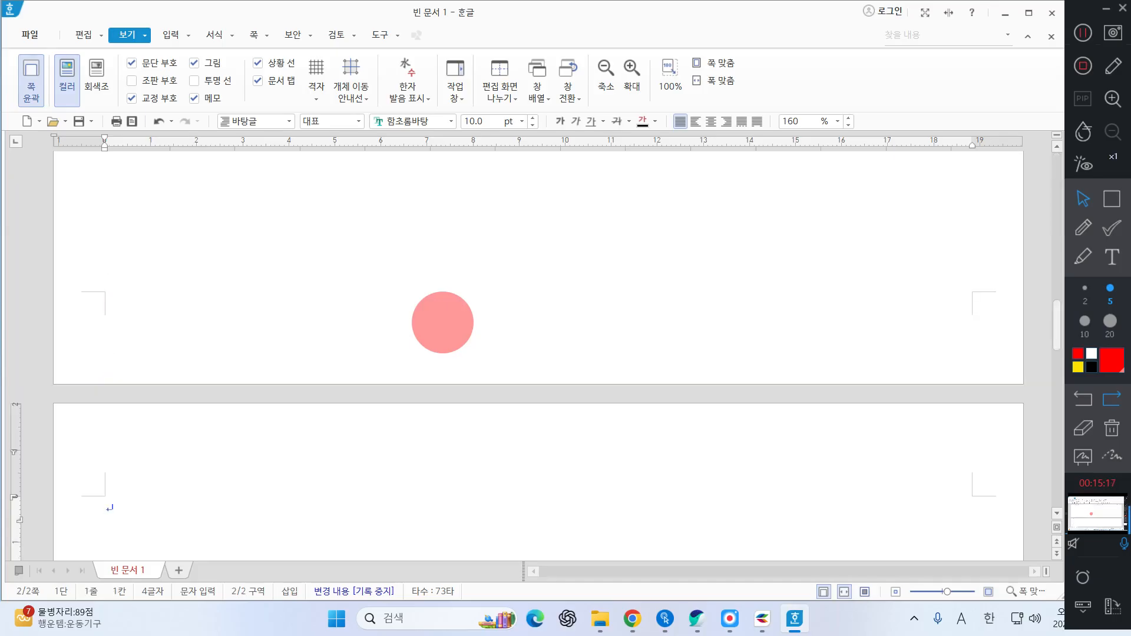
Enter the question numbers 3. and 4. on the second page with four blank lines between them, and start a third section
{"action": "type", "text": "3."}
{"action": "key", "text": "Return"}
{"action": "key", "text": "Return"}
{"action": "key", "text": "Return"}
{"action": "key", "text": "Return"}
{"action": "key", "text": "Return"}
{"action": "type", "text": "4"}
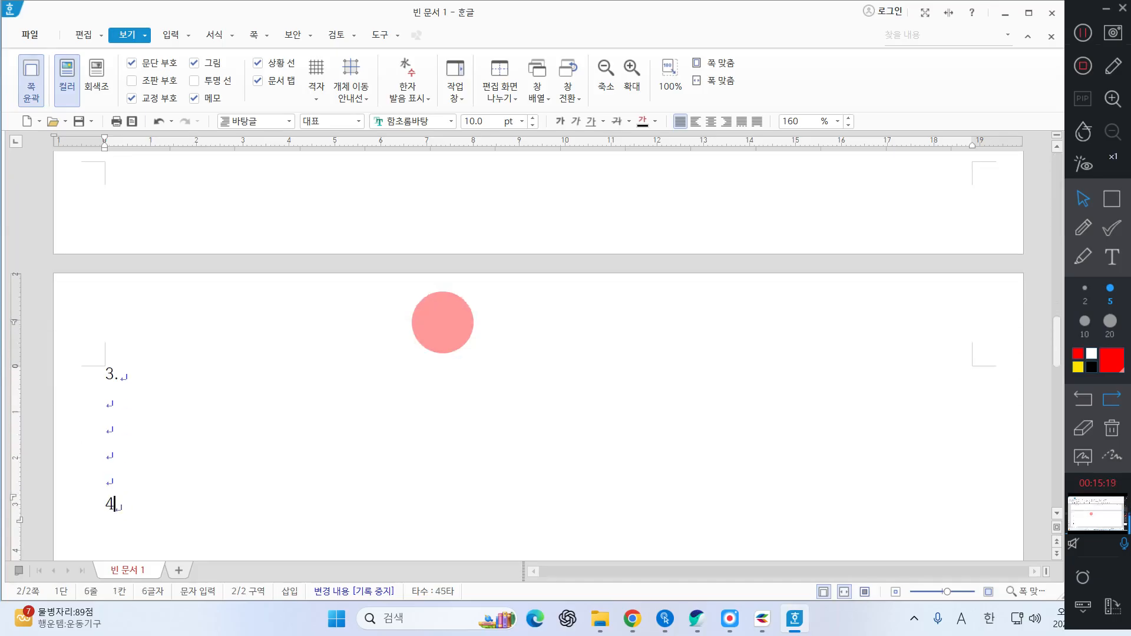
{"action": "type", "text": "."}
{"action": "key", "text": "Return"}
{"action": "key", "text": "alt+shift+Return"}
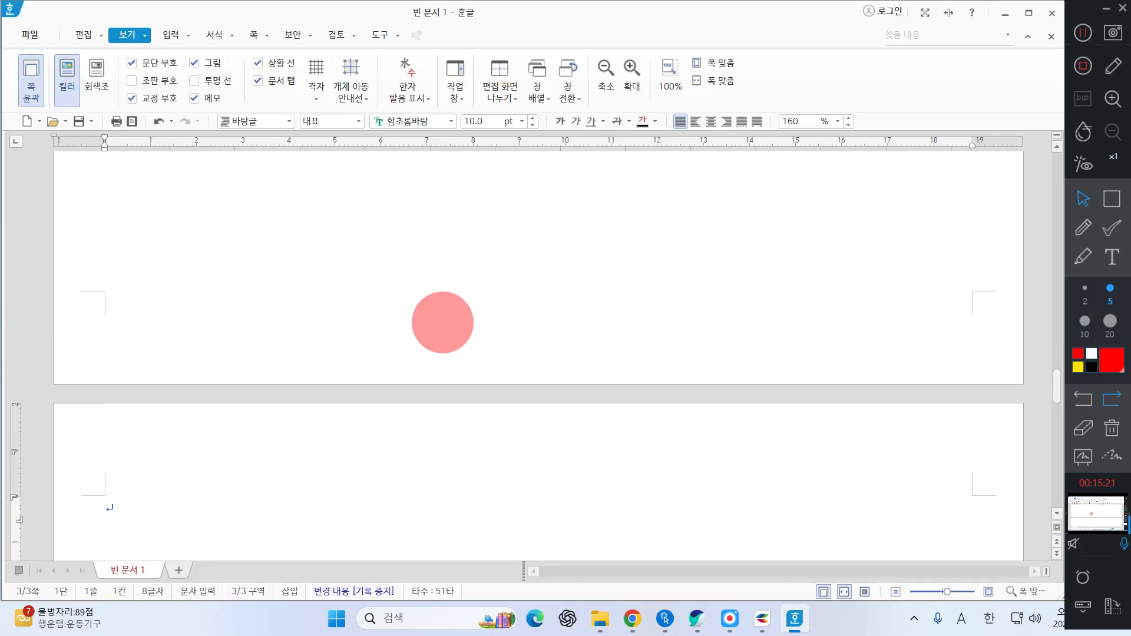
Review the question numbers and the section layout across all three pages
{"action": "scroll", "coordinate": [461, 314], "scroll_direction": "down", "scroll_amount": 5}
{"action": "scroll", "coordinate": [466, 308], "scroll_direction": "up", "scroll_amount": 5}
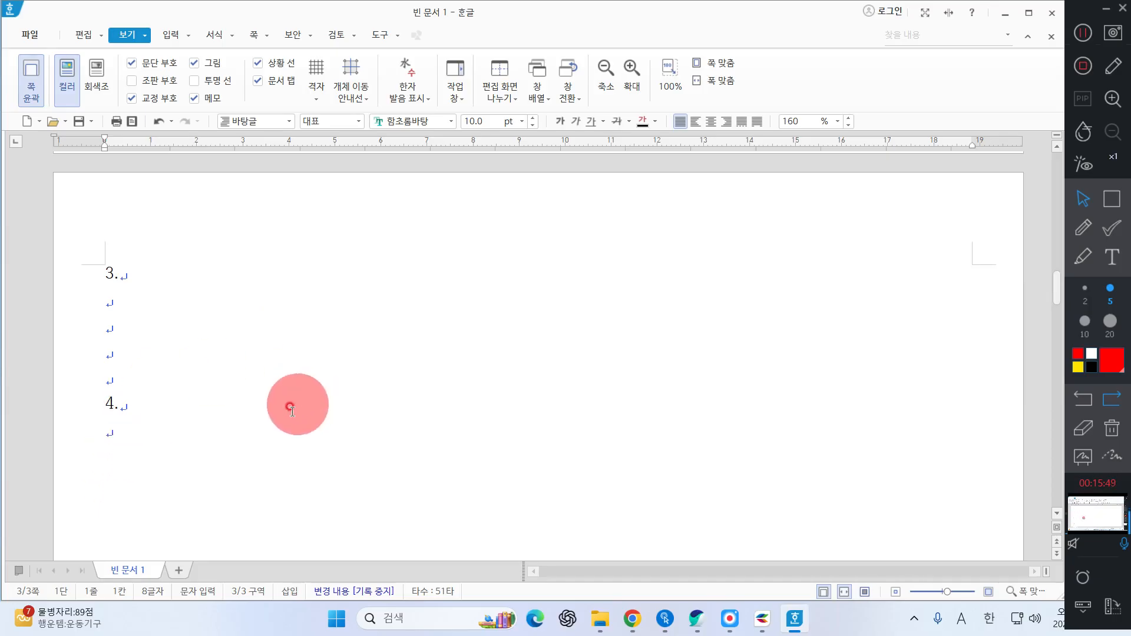
{"action": "scroll", "coordinate": [277, 435], "scroll_direction": "down", "scroll_amount": 5}
{"action": "scroll", "coordinate": [266, 450], "scroll_direction": "down", "scroll_amount": 8}
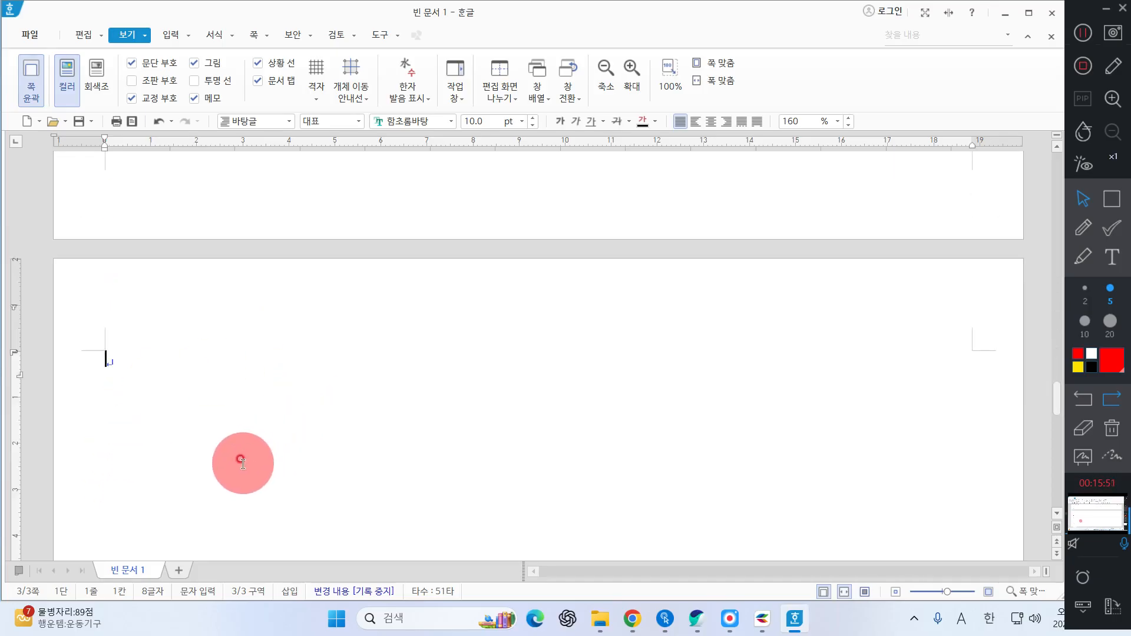
{"action": "scroll", "coordinate": [242, 463], "scroll_direction": "up", "scroll_amount": 13}
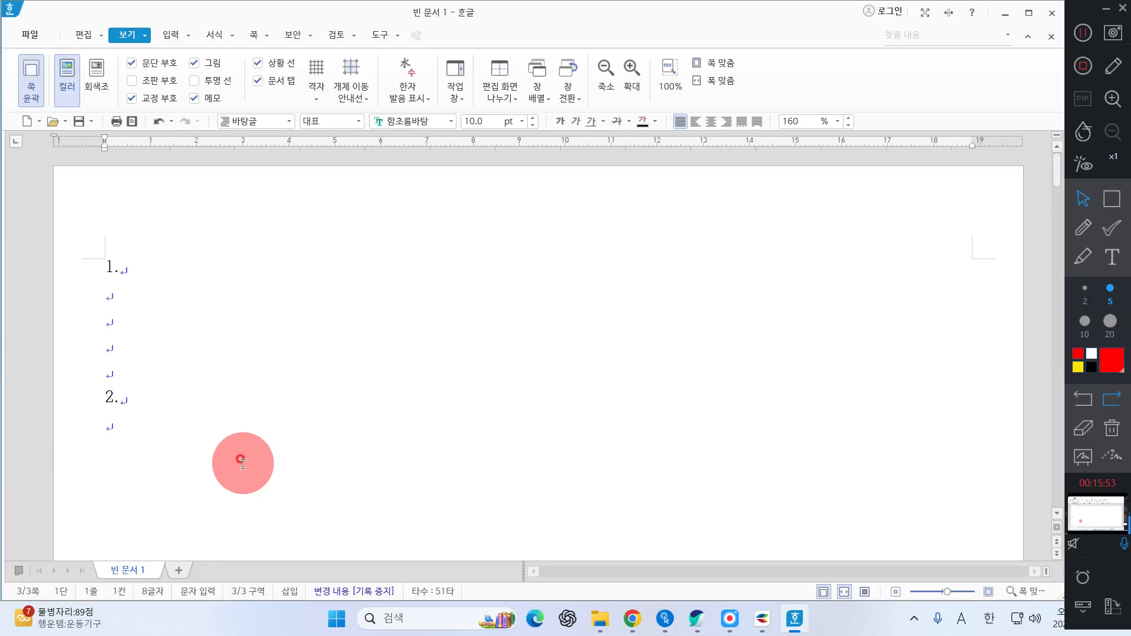
{"action": "left_click", "coordinate": [152, 430]}
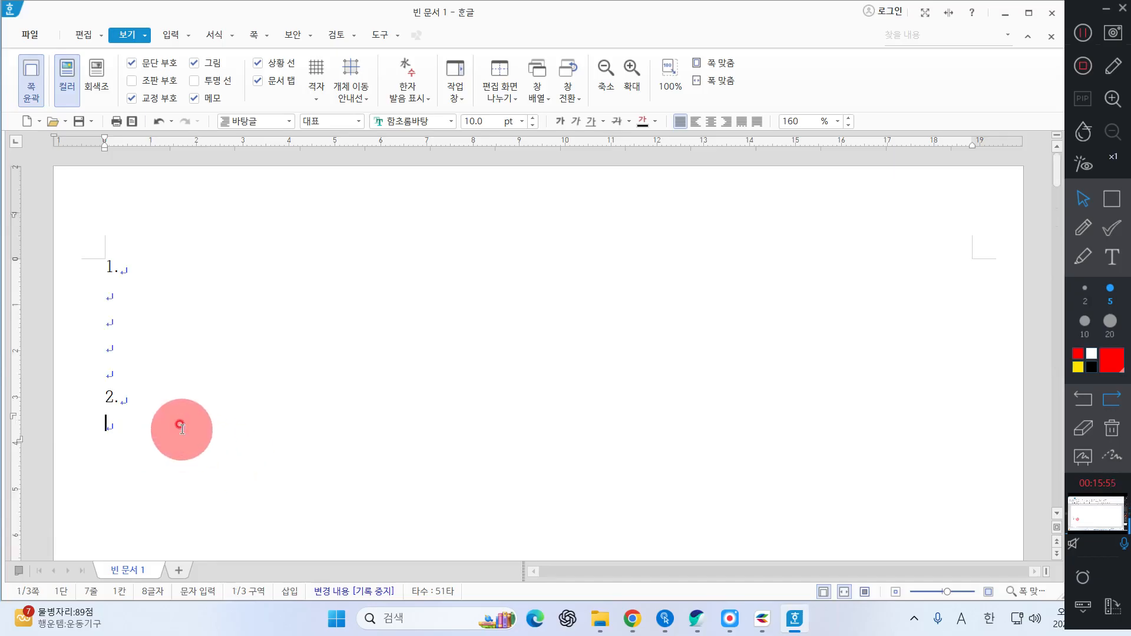
{"action": "scroll", "coordinate": [181, 429], "scroll_direction": "down", "scroll_amount": 10}
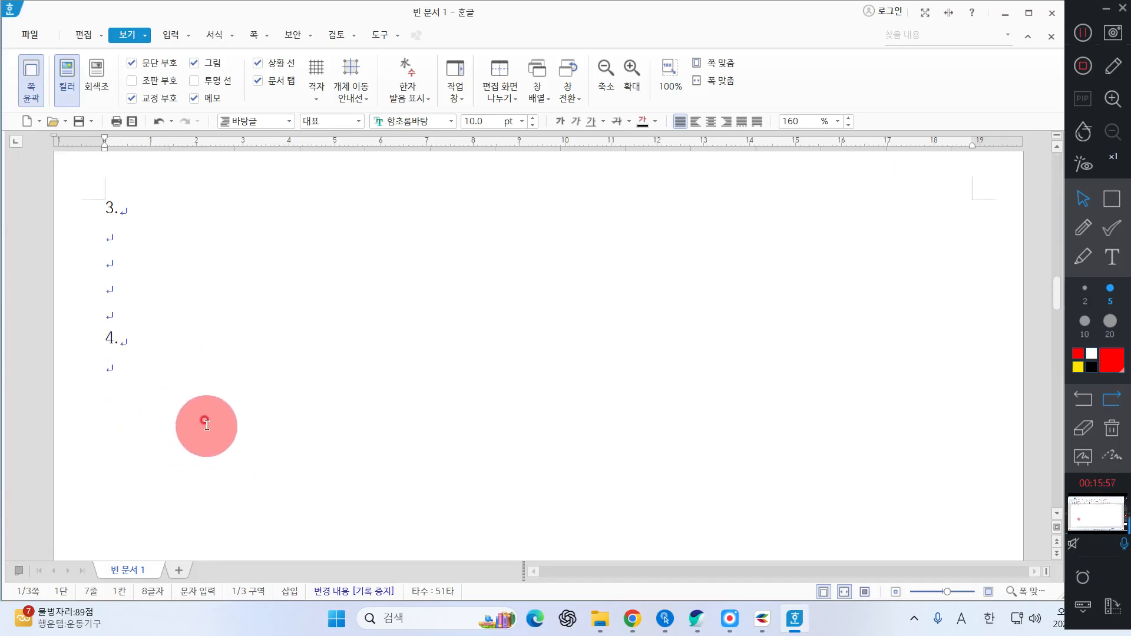
{"action": "scroll", "coordinate": [206, 424], "scroll_direction": "down", "scroll_amount": 8}
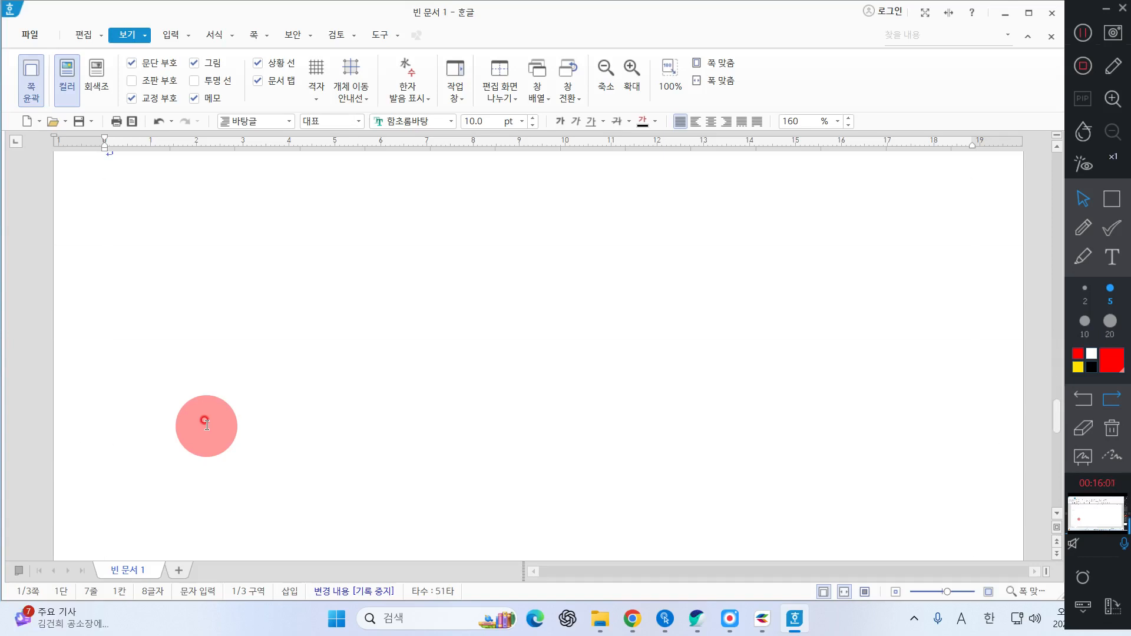
{"action": "scroll", "coordinate": [207, 424], "scroll_direction": "up", "scroll_amount": 10}
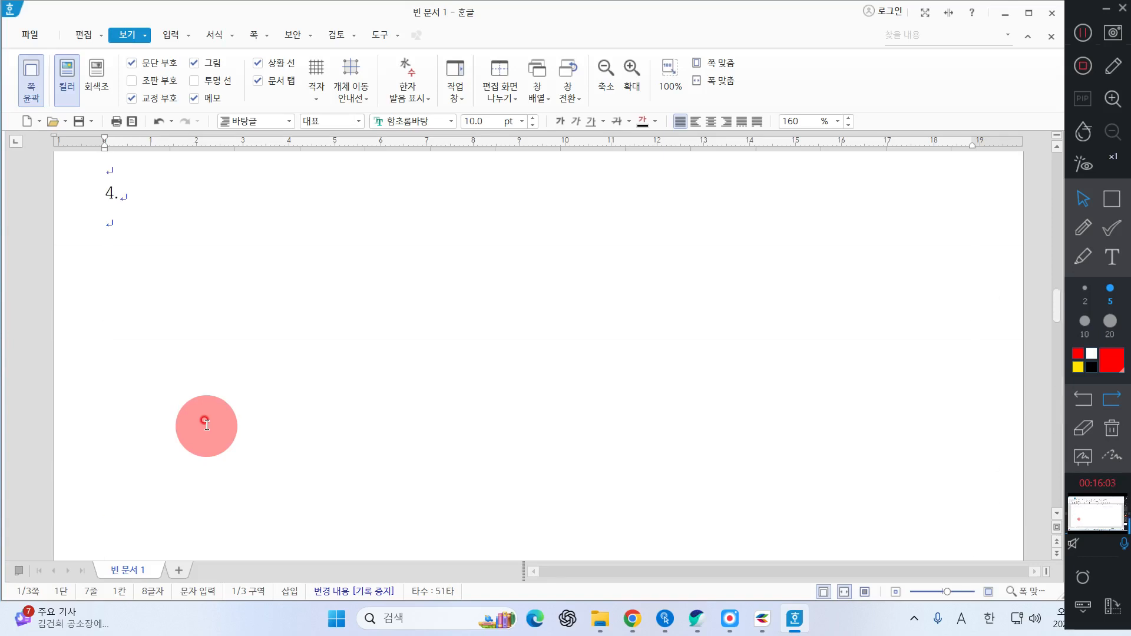
{"action": "scroll", "coordinate": [206, 424], "scroll_direction": "up", "scroll_amount": 6}
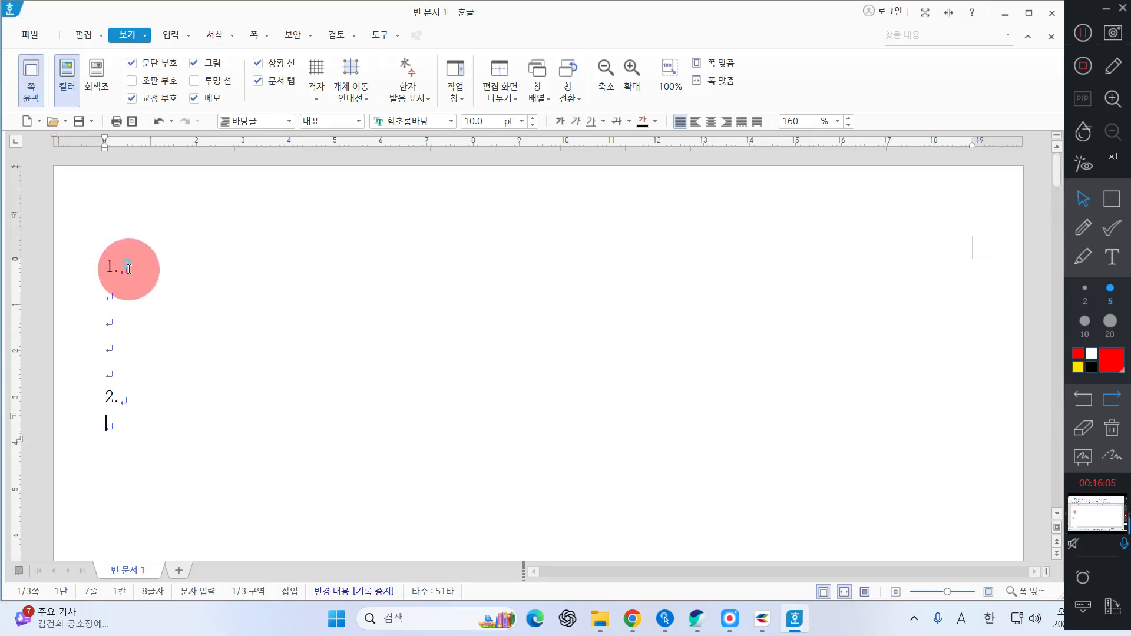
Begin the English paragraph under question 1 with "Suncheon-man bay, the treasure house of"
{"action": "left_click", "coordinate": [125, 291]}
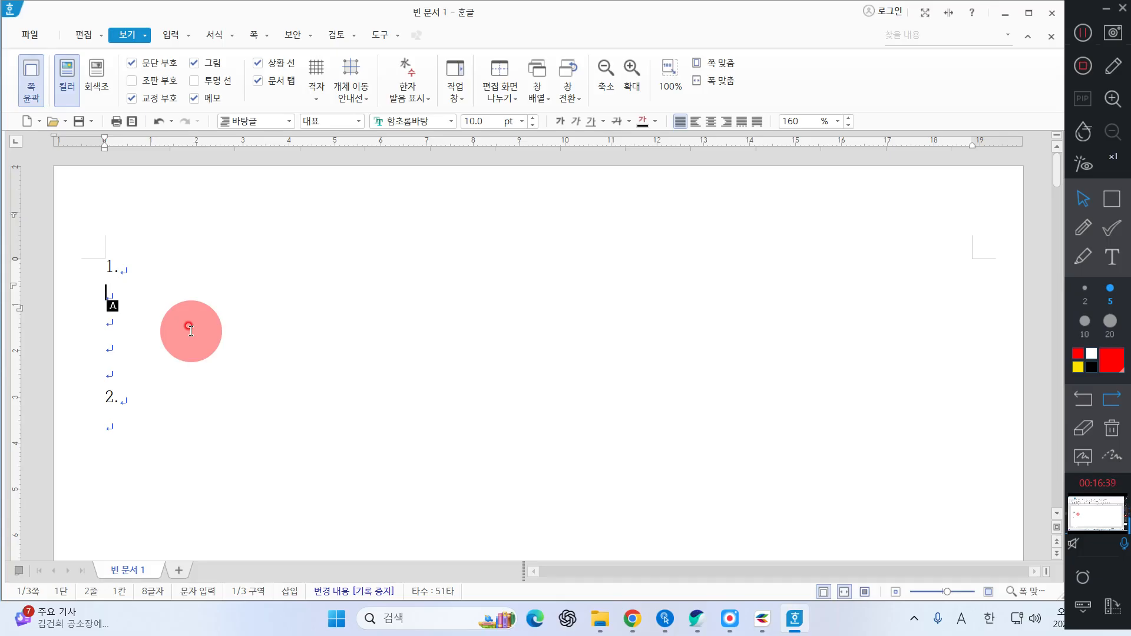
{"action": "type", "text": "Sunch"}
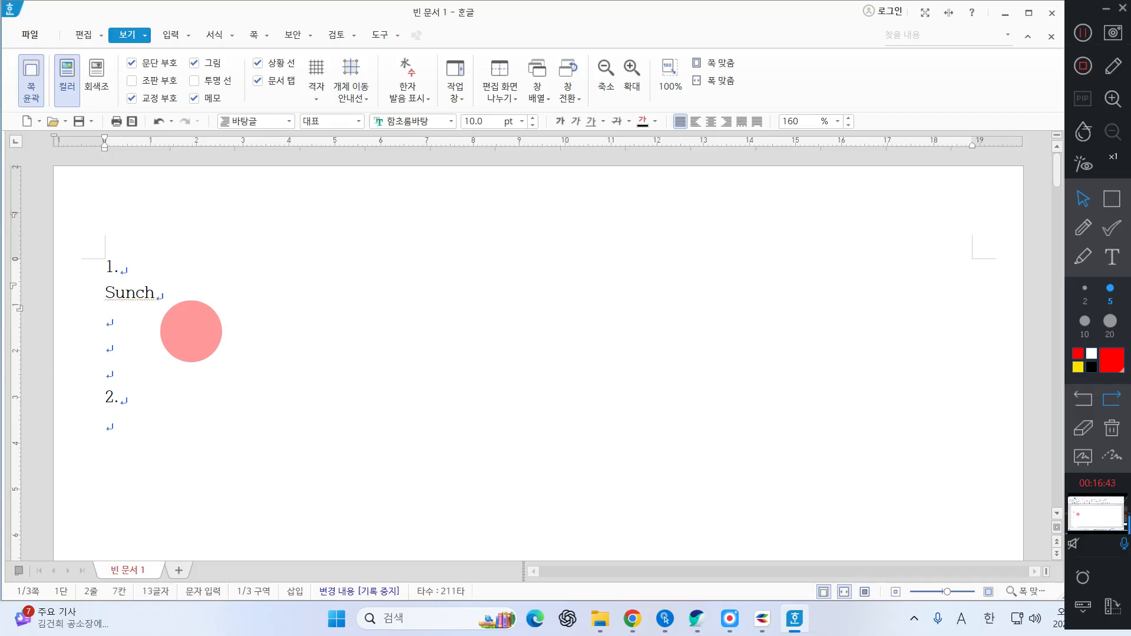
{"action": "type", "text": "eon-man by"}
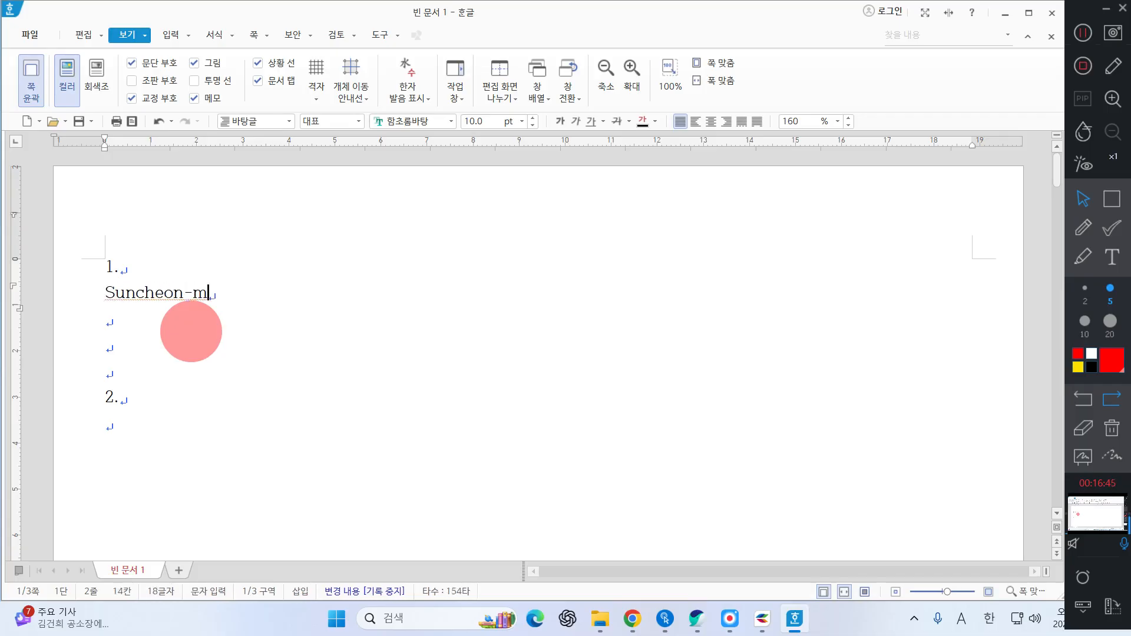
{"action": "key", "text": "BackSpace"}
{"action": "key", "text": "BackSpace"}
{"action": "type", "text": "ay"}
{"action": "key", "text": "BackSpace"}
{"action": "type", "text": ", the "}
{"action": "type", "text": "treasure "}
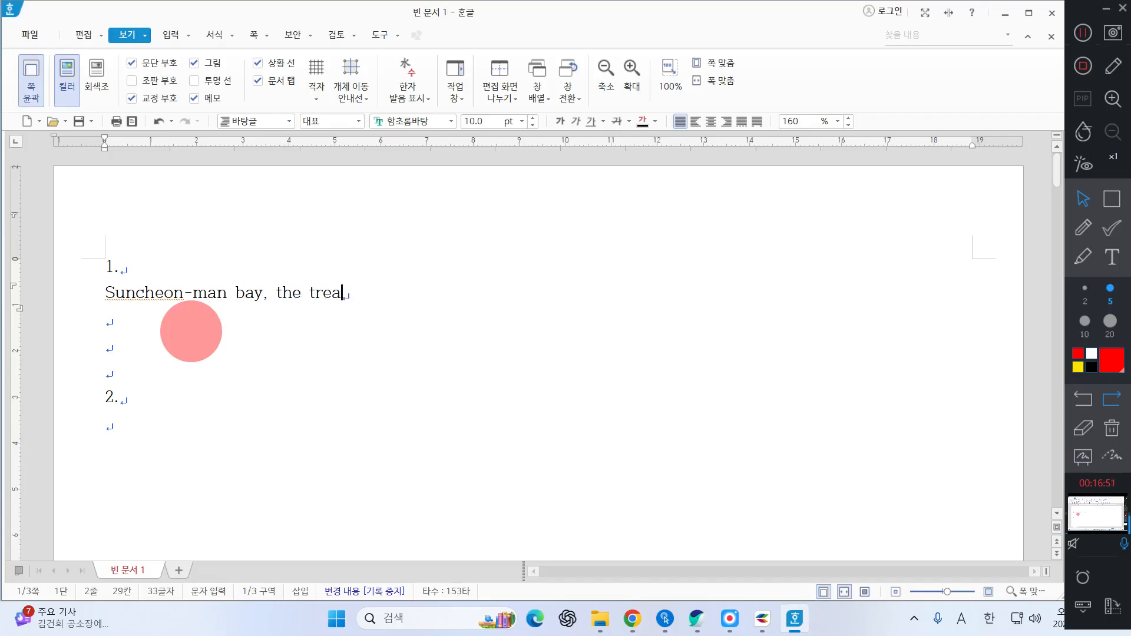
{"action": "type", "text": "house of "}
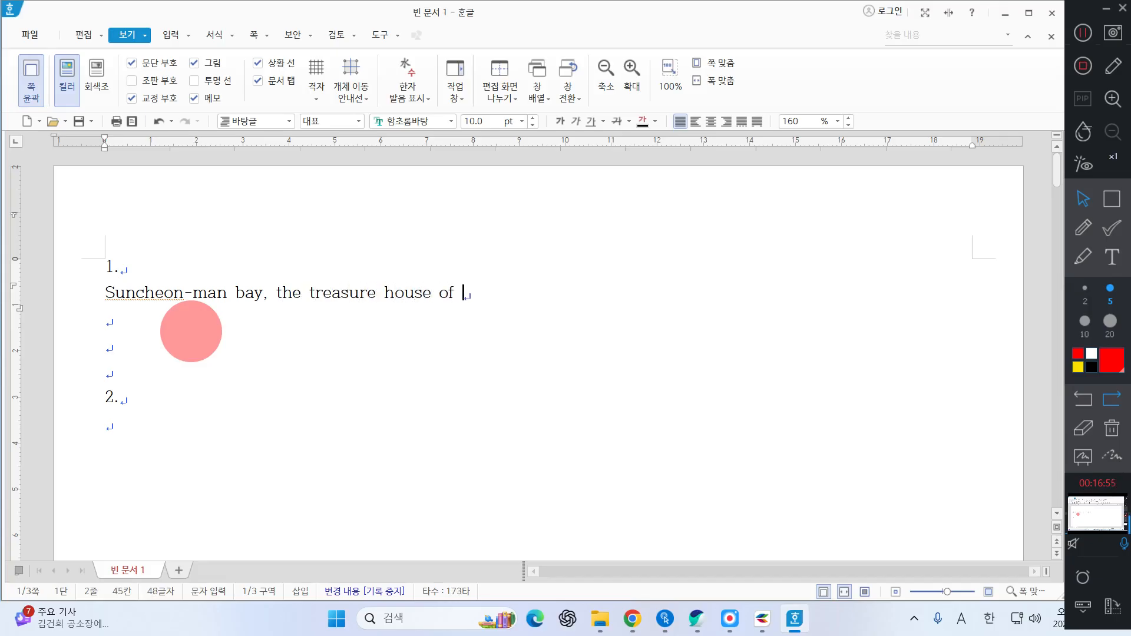
Continue the English sentence with "natural ecosystems has been selected as one of the"
{"action": "type", "text": "natural ecosysy"}
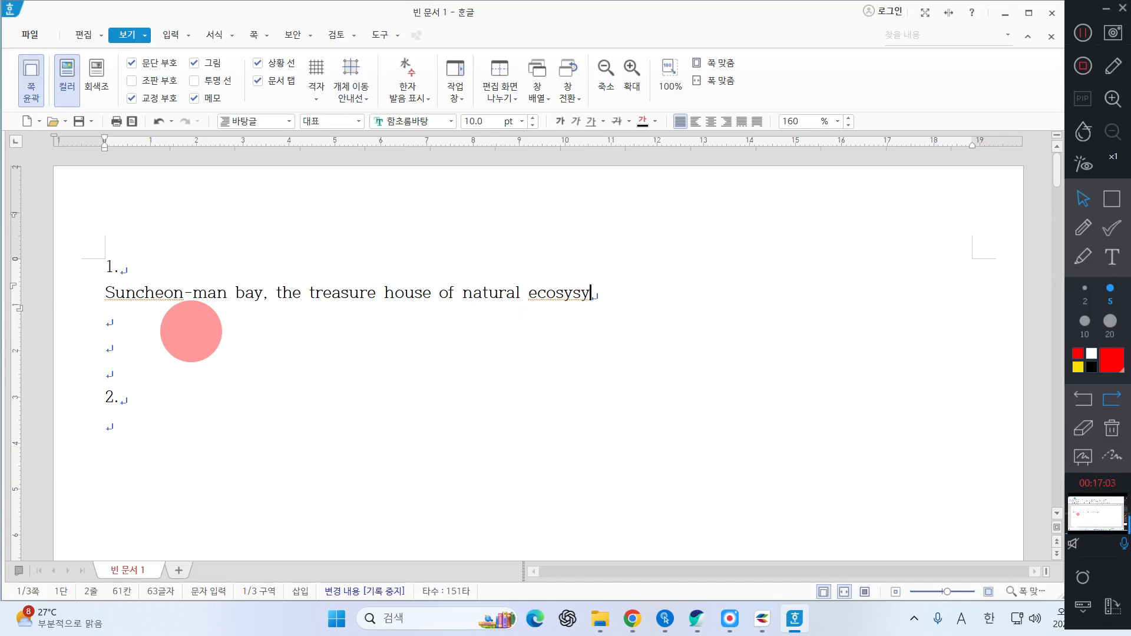
{"action": "key", "text": "BackSpace"}
{"action": "type", "text": "tems has "}
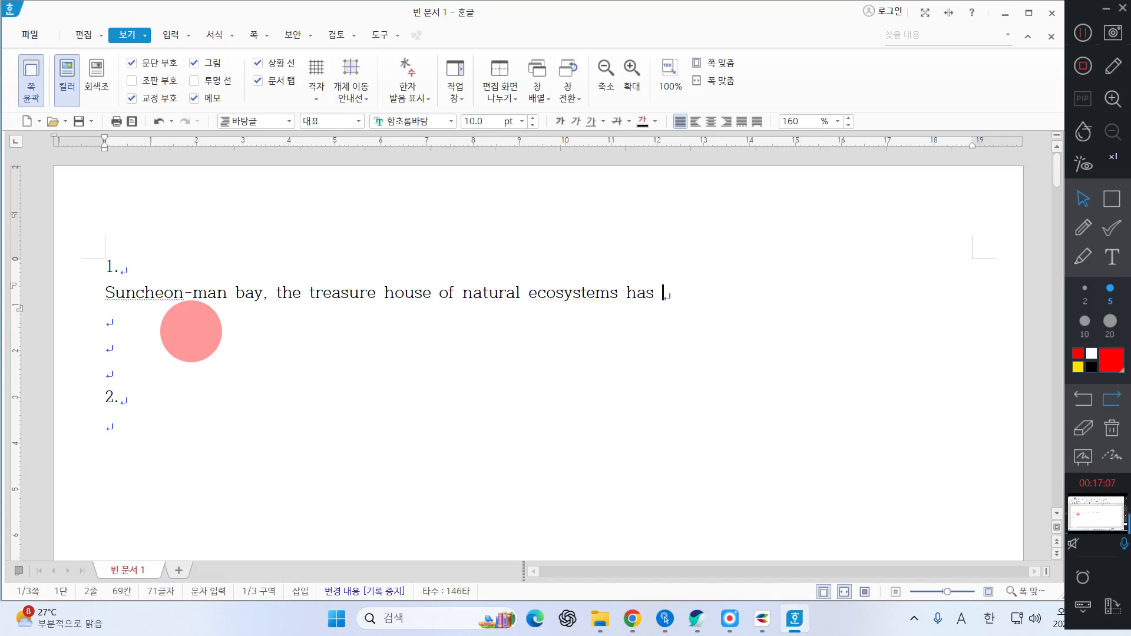
{"action": "type", "text": "been selected "}
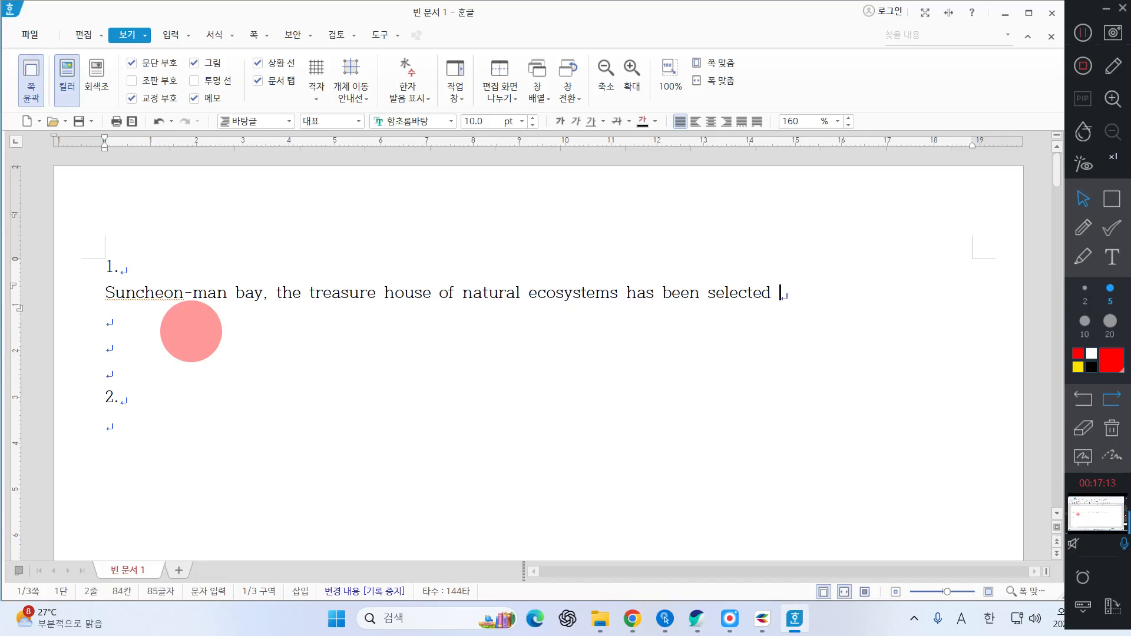
{"action": "type", "text": "as onf"}
{"action": "key", "text": "BackSpace"}
{"action": "key", "text": "BackSpace"}
{"action": "type", "text": "e of the "}
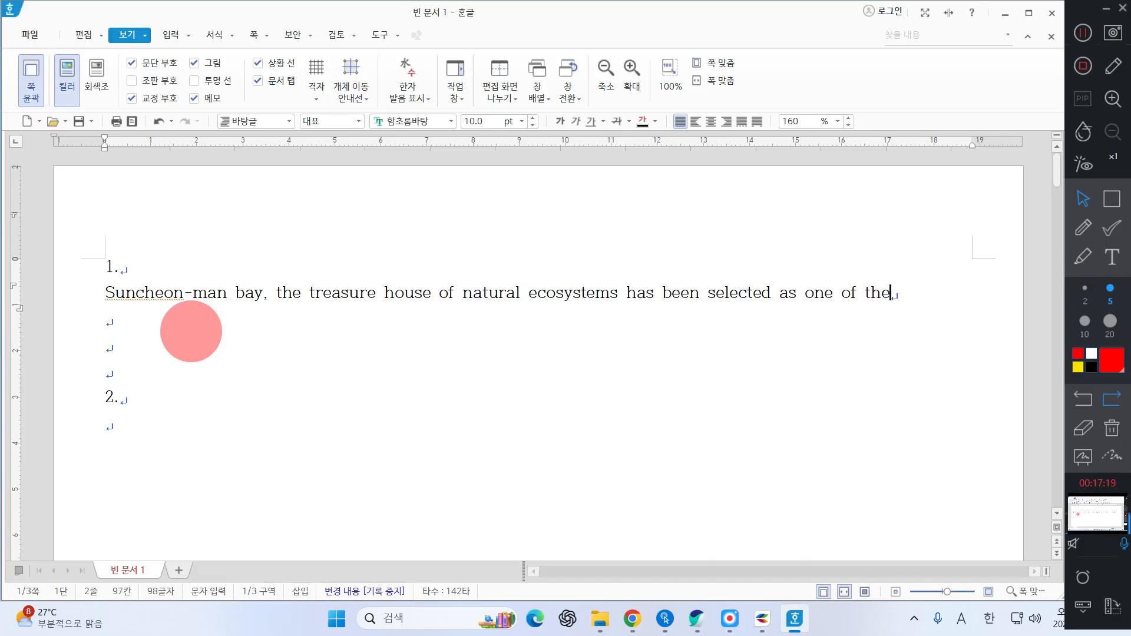
Complete the English sentence with "five brands to compete with the world by republic of Korea."
{"action": "type", "text": "five "}
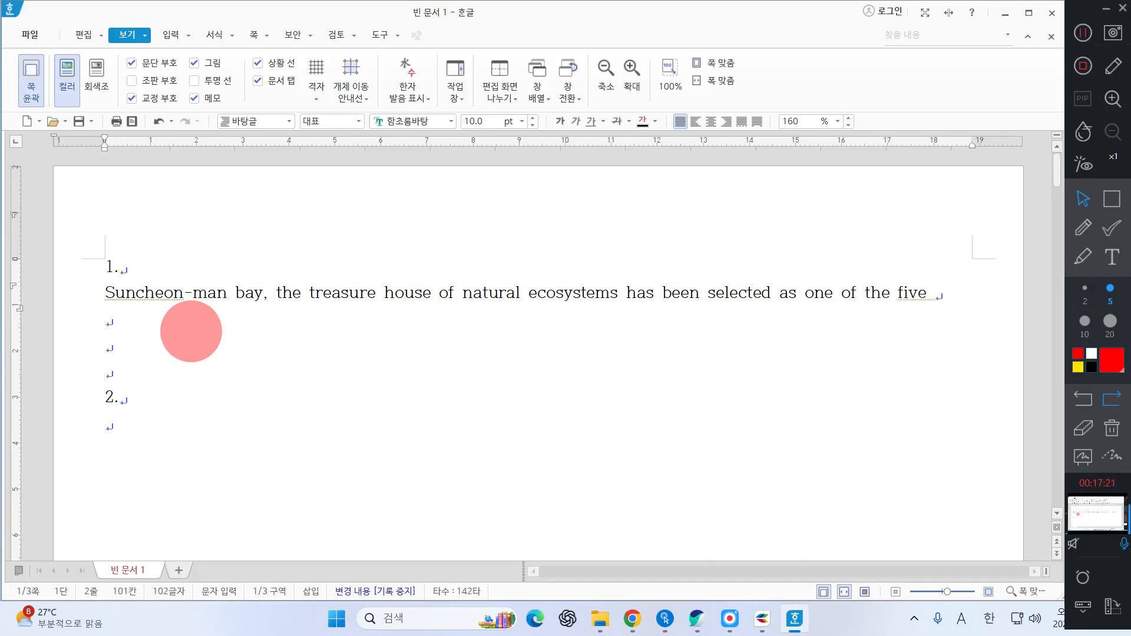
{"action": "type", "text": "brands to "}
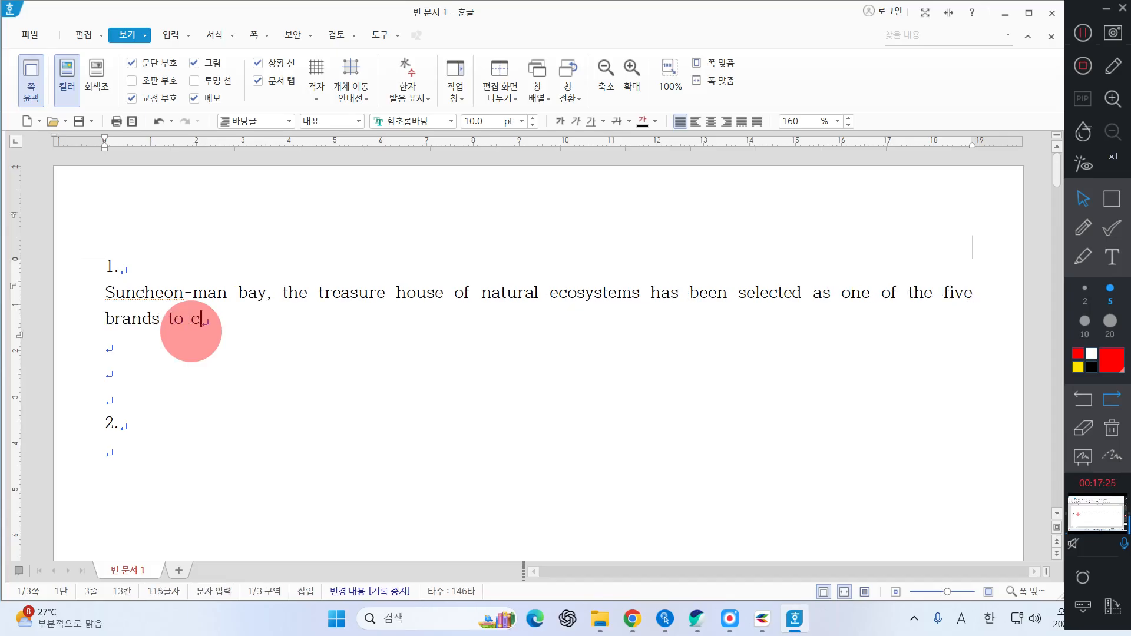
{"action": "type", "text": "compete wi"}
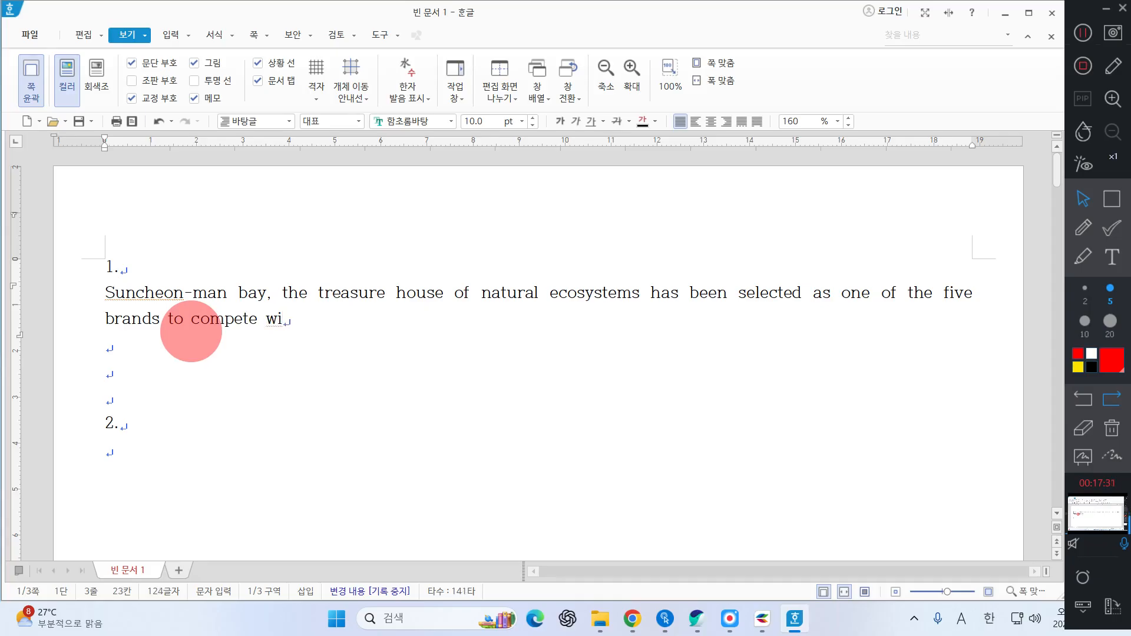
{"action": "type", "text": "th the world "}
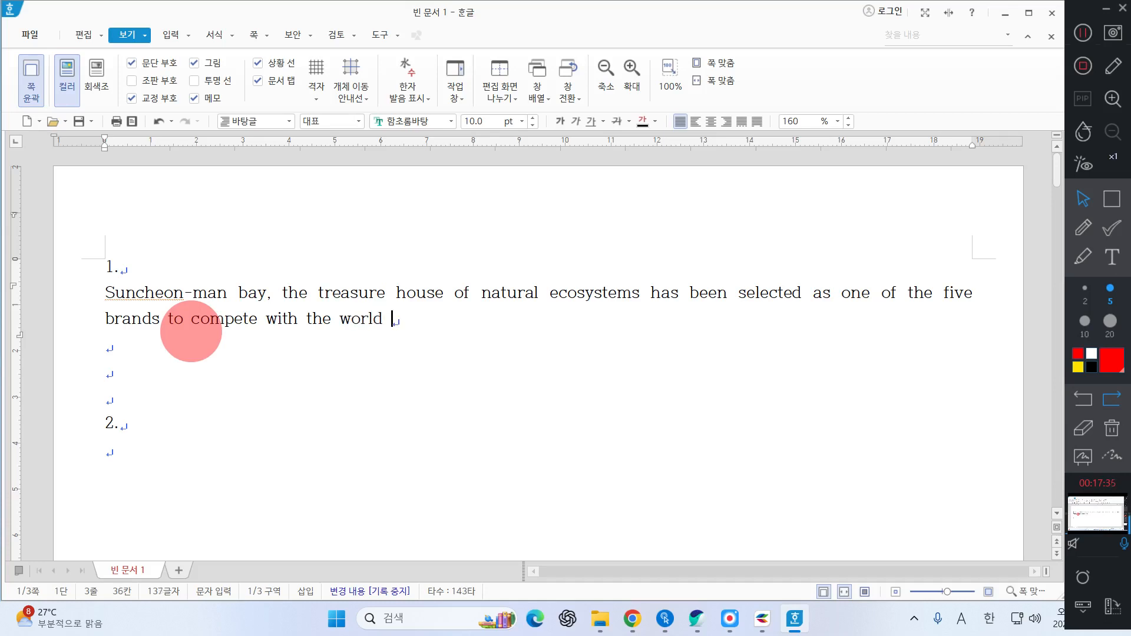
{"action": "type", "text": "by repu"}
{"action": "key", "text": "BackSpace"}
{"action": "type", "text": "ive b"}
{"action": "key", "text": "BackSpace"}
{"action": "key", "text": "BackSpace"}
{"action": "key", "text": "BackSpace"}
{"action": "type", "text": "epubl"}
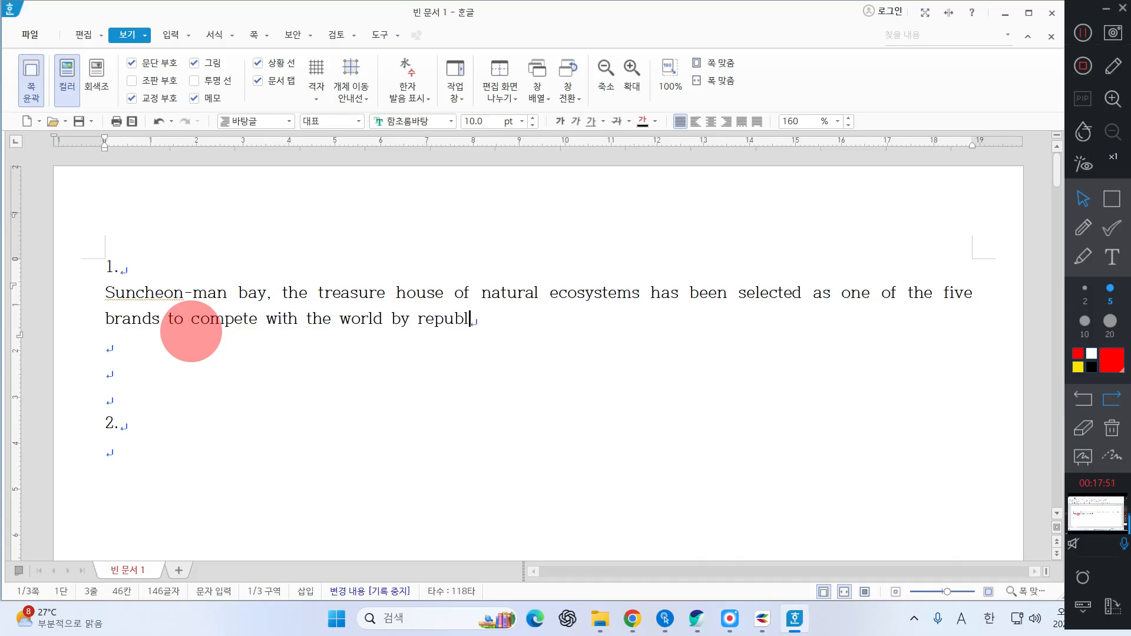
{"action": "type", "text": "ic of Korea."}
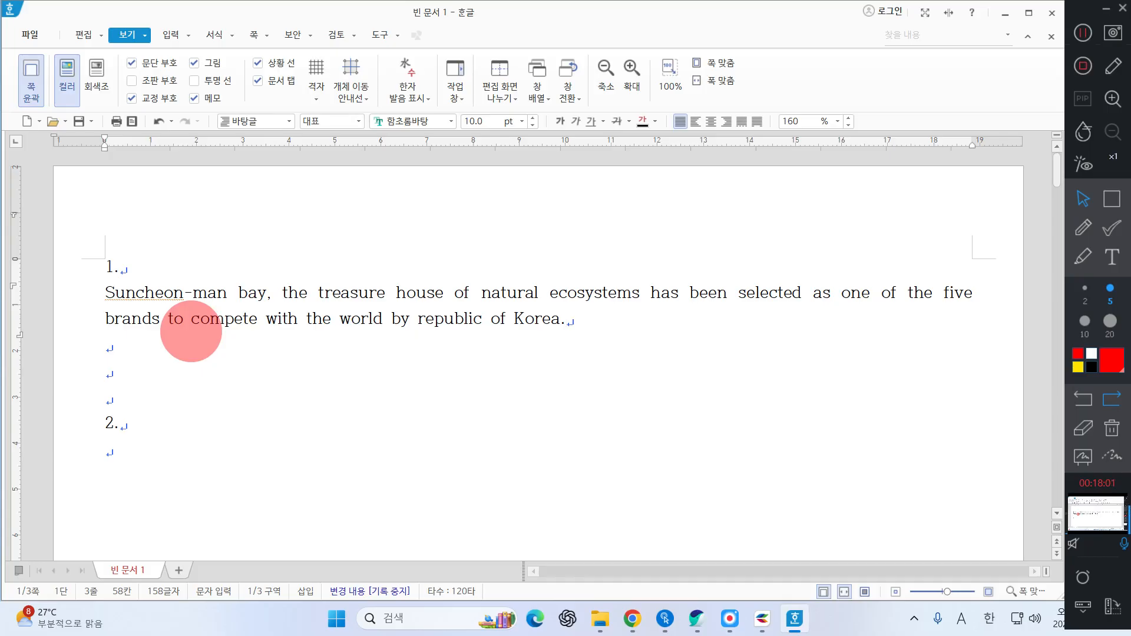
{"action": "left_click", "coordinate": [1083, 33]}
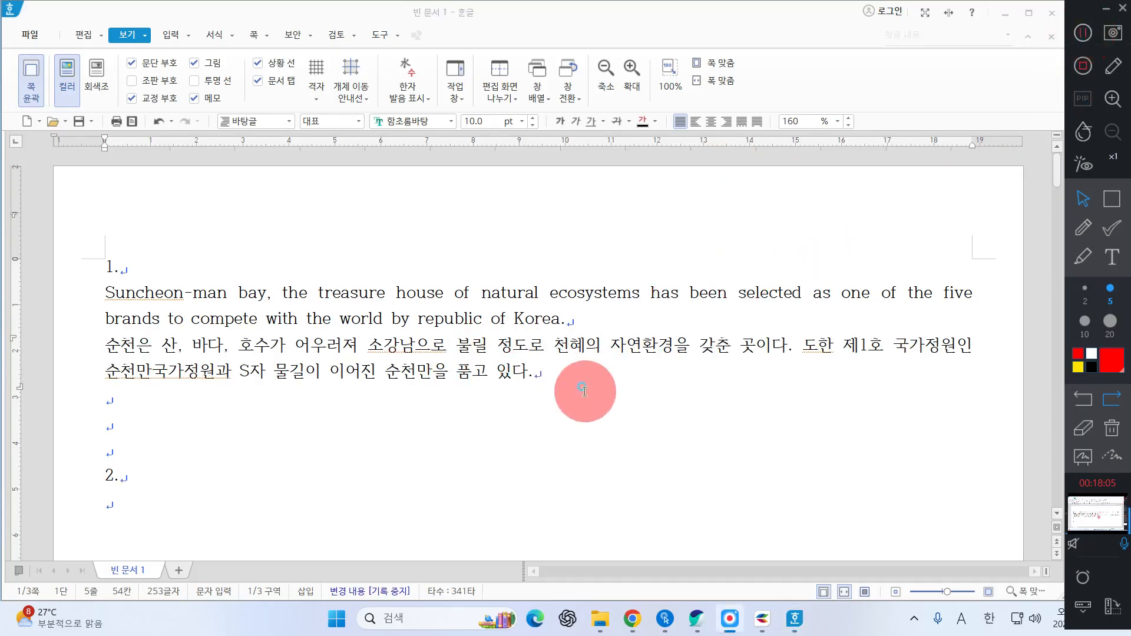
{"action": "left_click", "coordinate": [566, 380]}
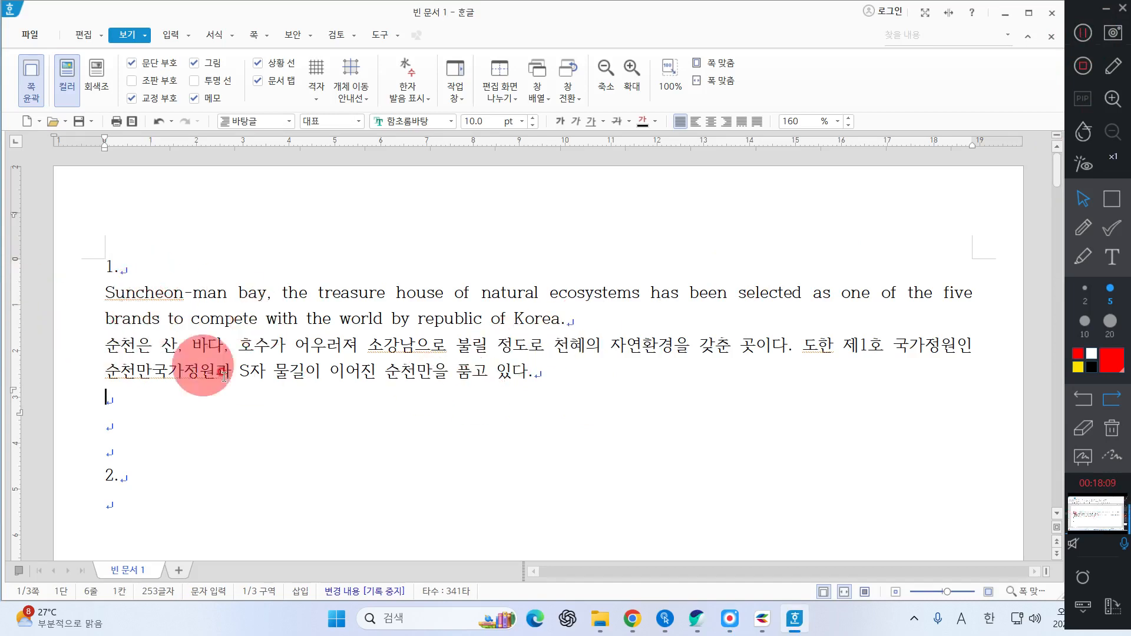
{"action": "double_click", "coordinate": [362, 352]}
{"action": "left_click", "coordinate": [92, 372]}
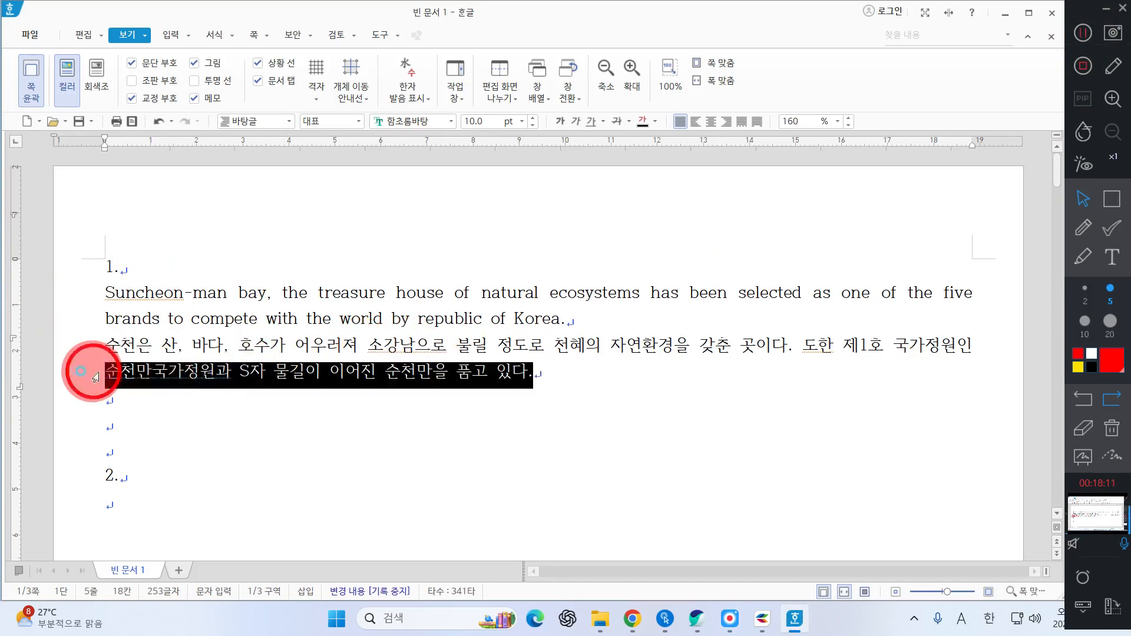
{"action": "left_click", "coordinate": [208, 293]}
{"action": "left_click_drag", "start_coordinate": [105, 293], "coordinate": [183, 293]}
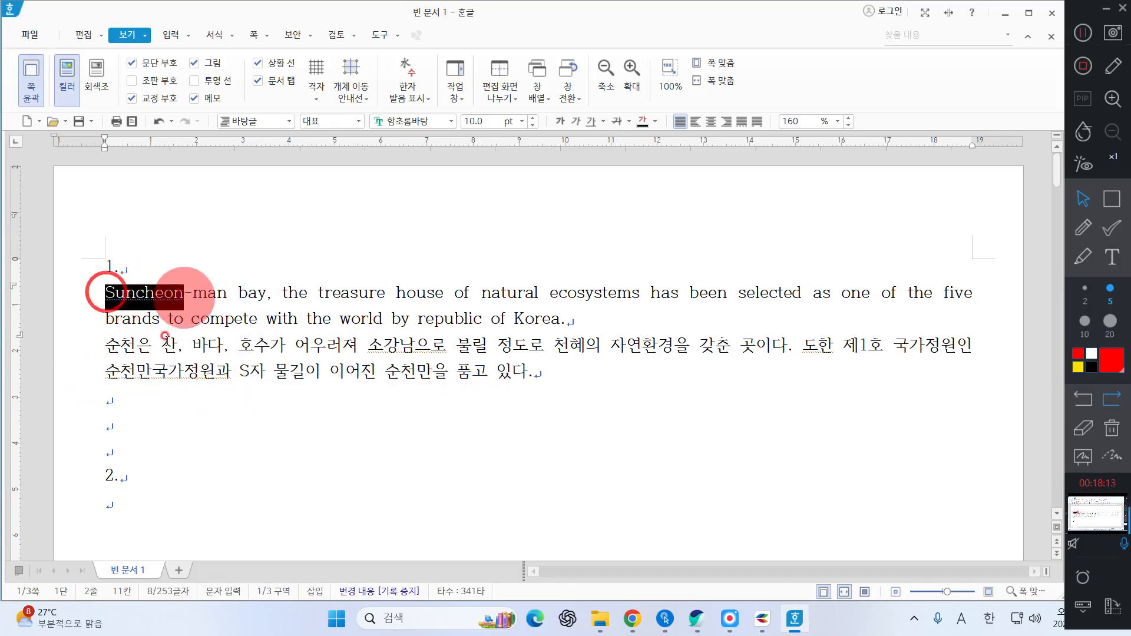
{"action": "left_click_drag", "start_coordinate": [60, 292], "coordinate": [75, 391]}
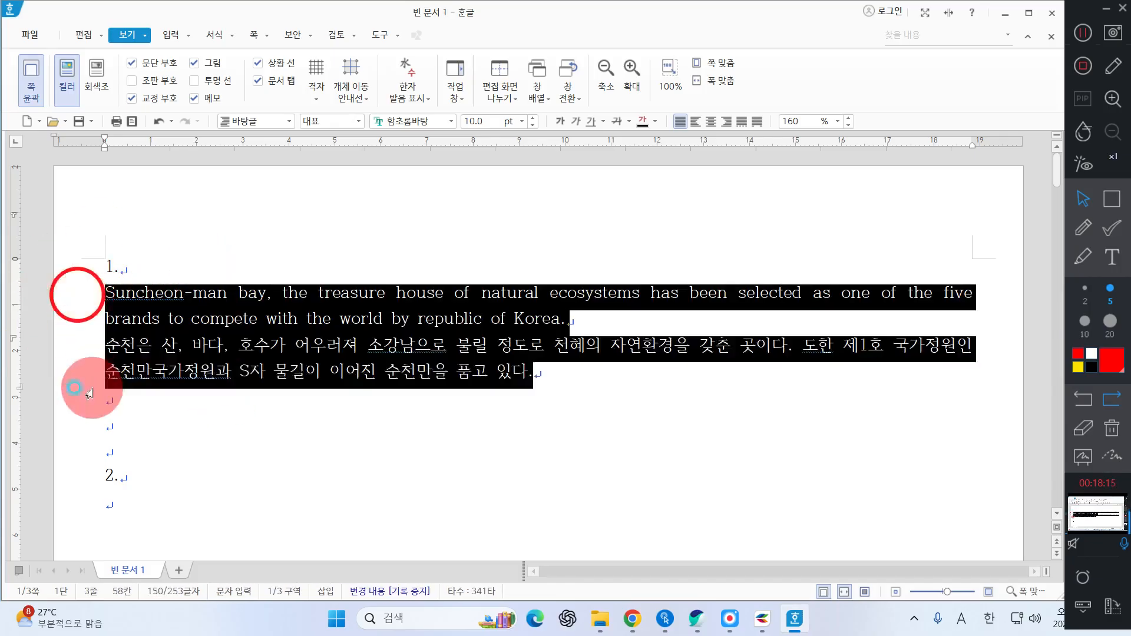
{"action": "left_click", "coordinate": [724, 436]}
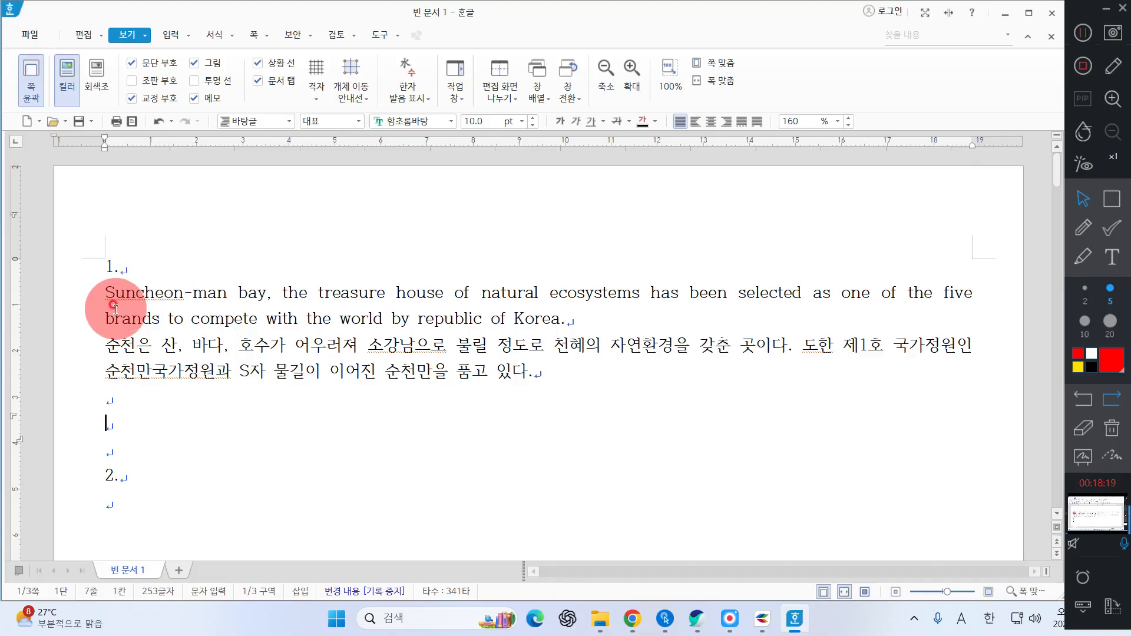
Start a new style named suncheon-man with the English and Korean paragraphs under question 1 selected, and open its paragraph shape settings
{"action": "left_click_drag", "start_coordinate": [70, 297], "coordinate": [473, 393]}
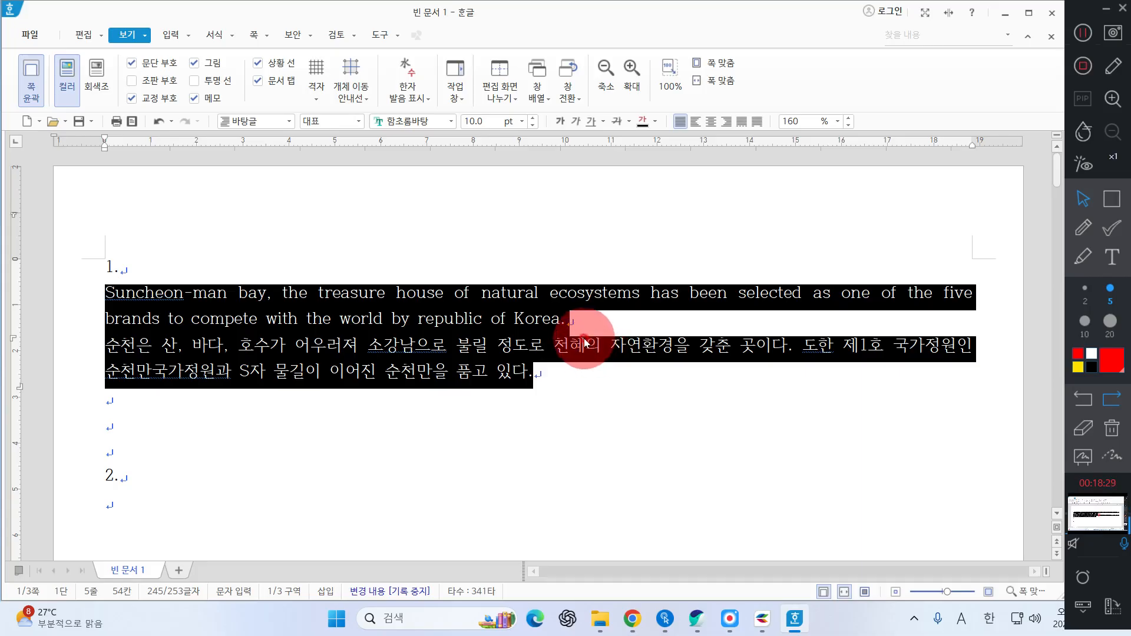
{"action": "key", "text": "F6"}
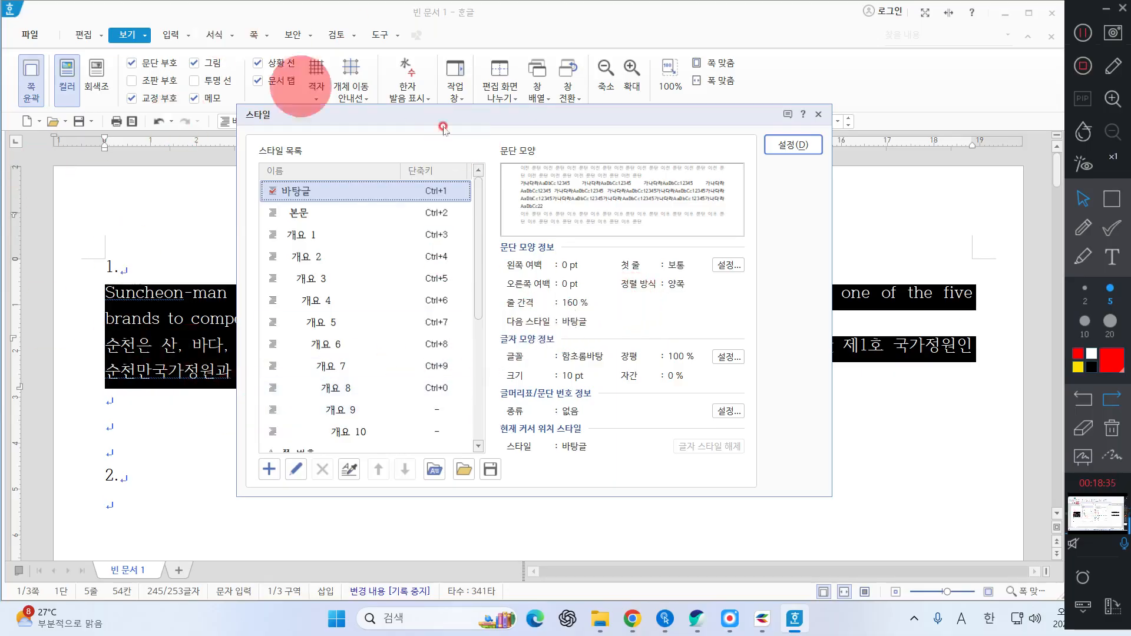
{"action": "left_click", "coordinate": [268, 470]}
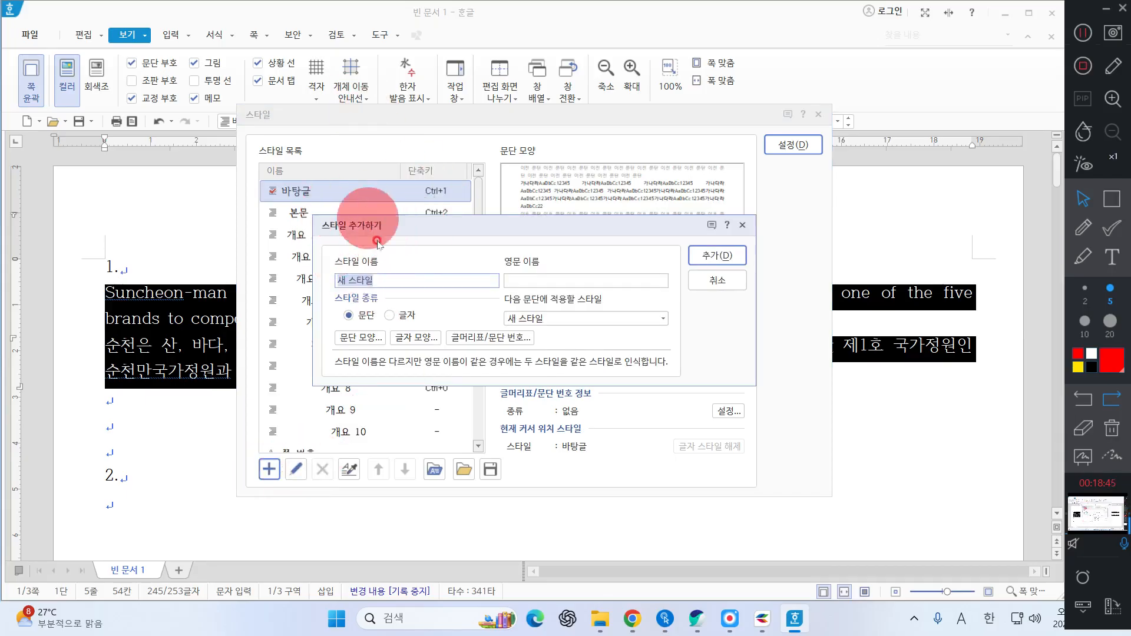
{"action": "left_click", "coordinate": [371, 285]}
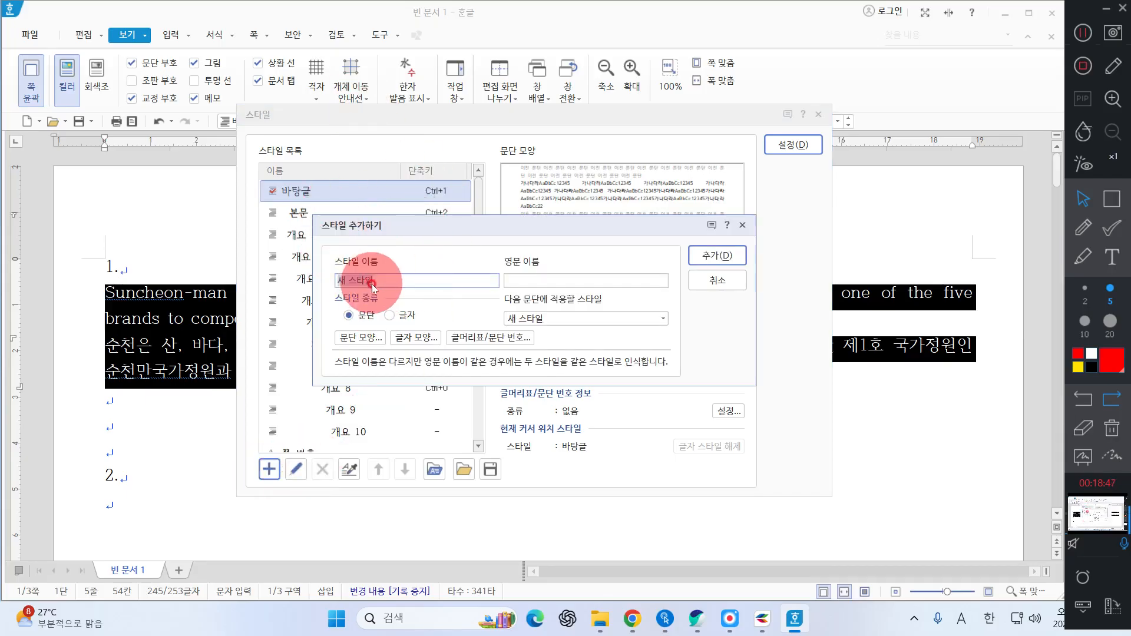
{"action": "key", "text": "BackSpace"}
{"action": "key", "text": "BackSpace"}
{"action": "key", "text": "BackSpace"}
{"action": "key", "text": "BackSpace"}
{"action": "key", "text": "BackSpace"}
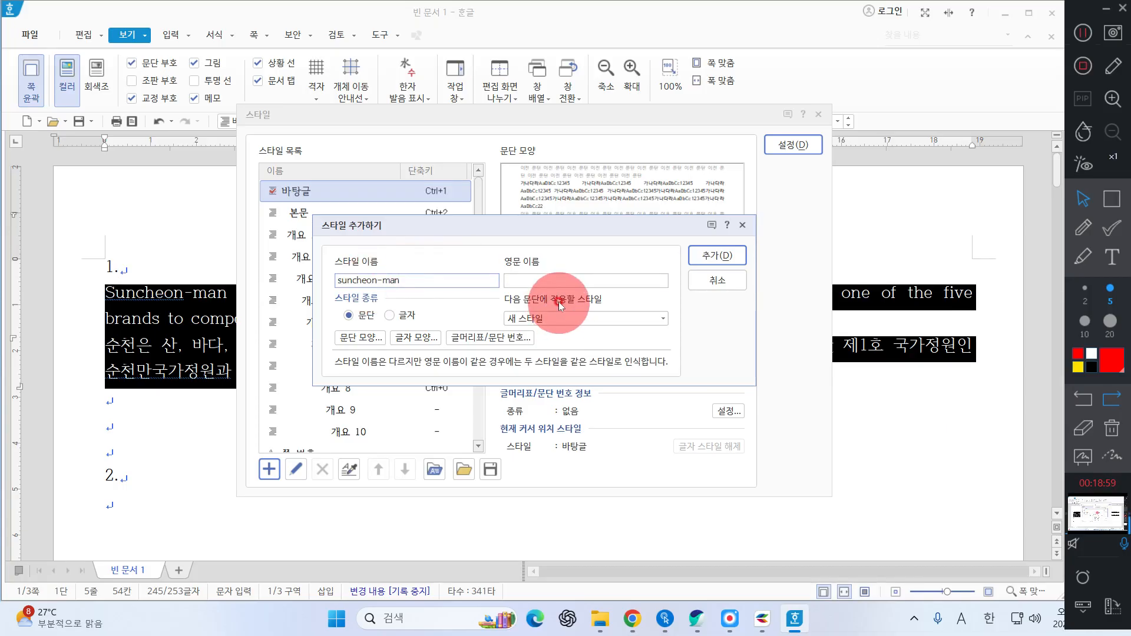
{"action": "left_click", "coordinate": [373, 338]}
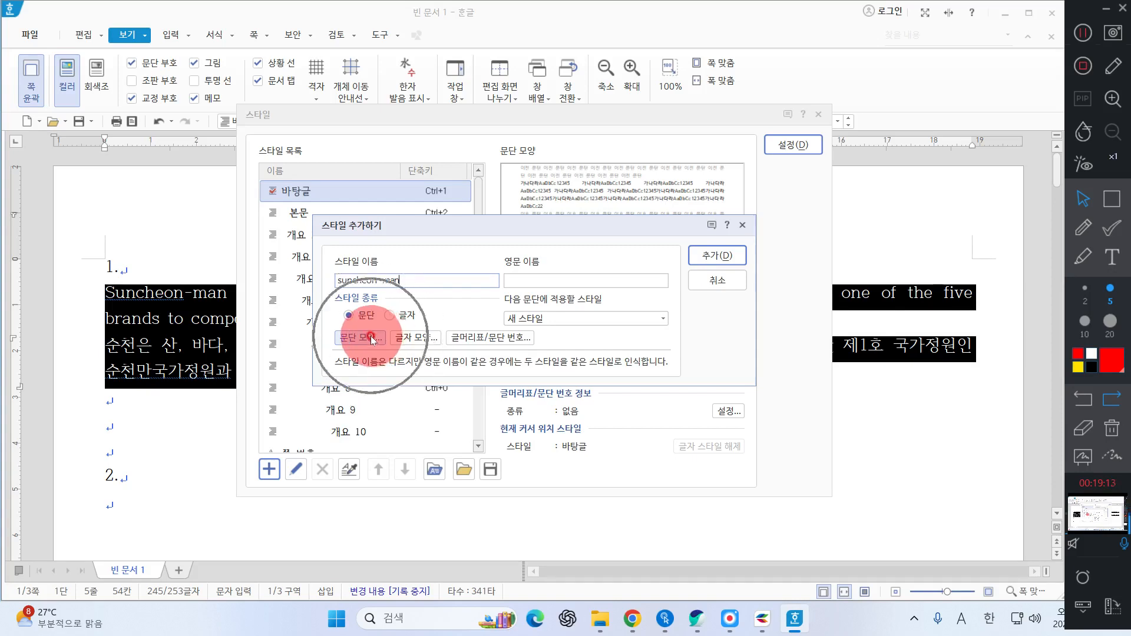
{"action": "left_click", "coordinate": [372, 339]}
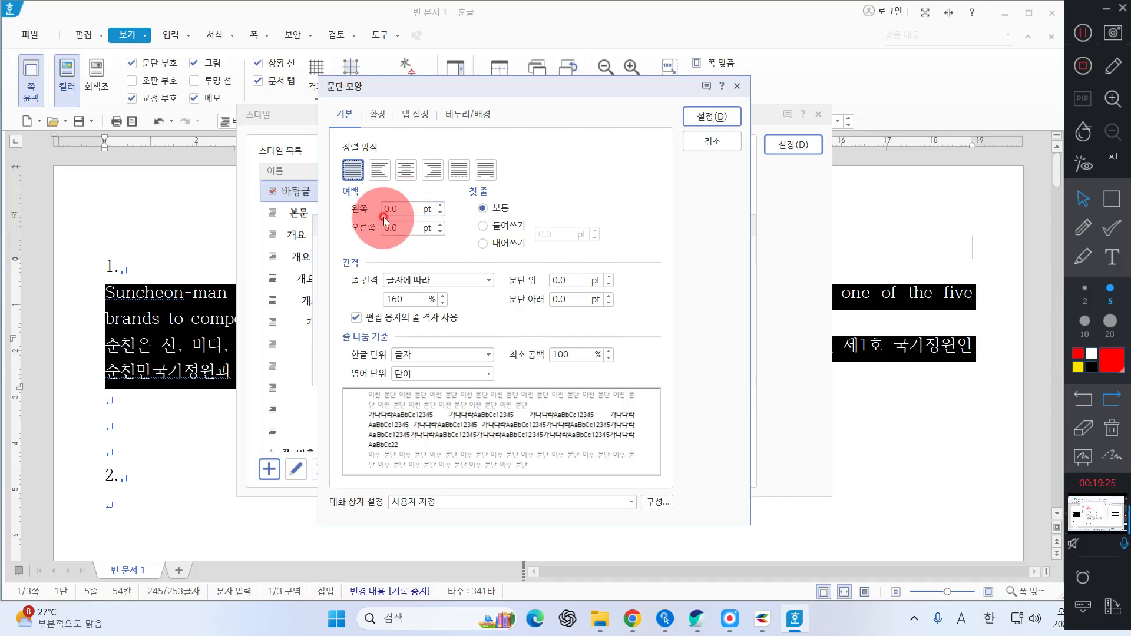
{"action": "left_click", "coordinate": [1117, 196]}
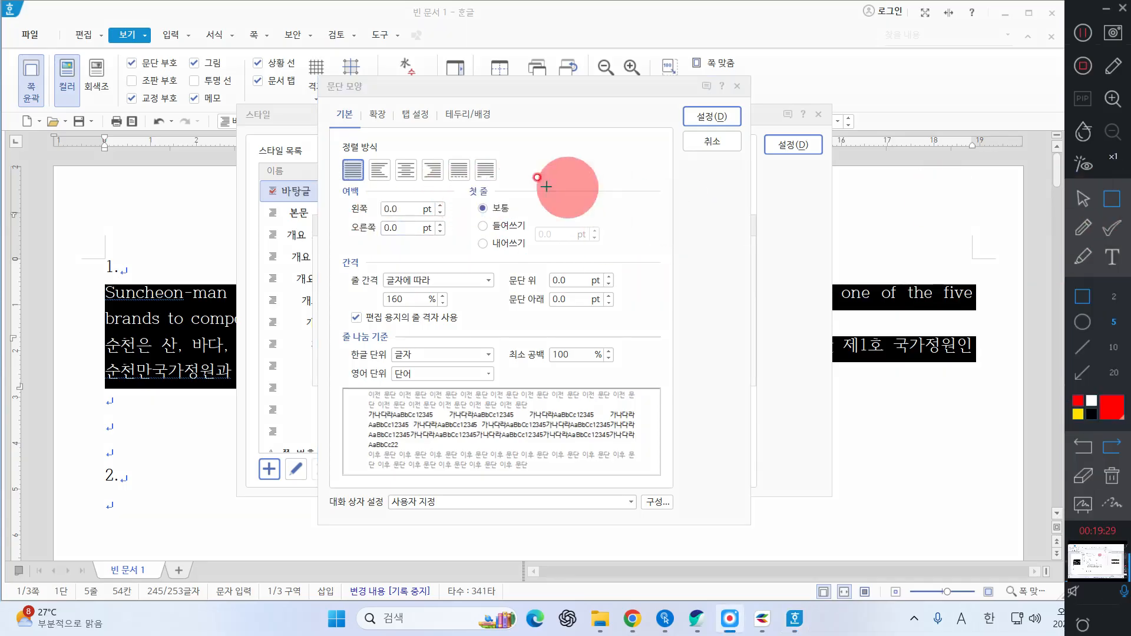
{"action": "left_click_drag", "start_coordinate": [460, 181], "coordinate": [682, 263]}
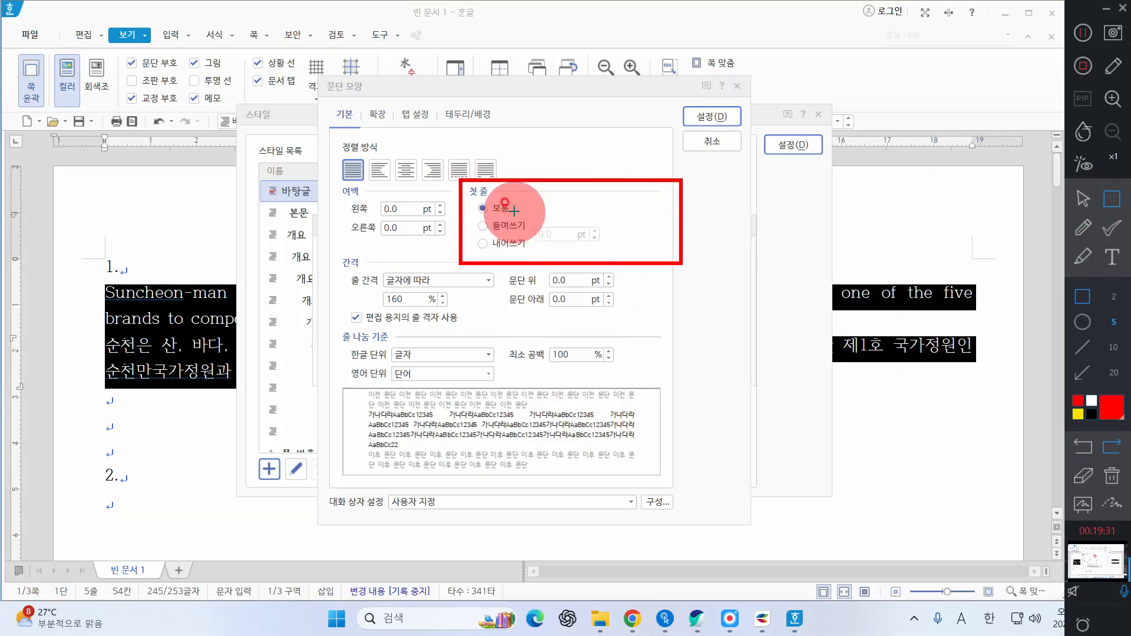
{"action": "left_click_drag", "start_coordinate": [468, 213], "coordinate": [551, 243]}
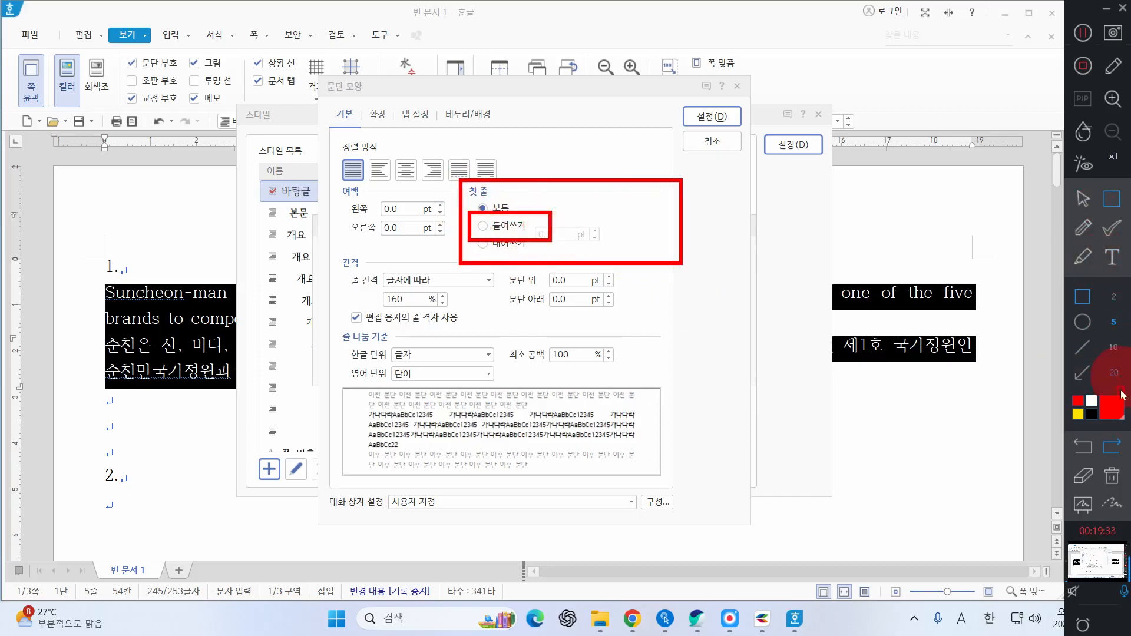
{"action": "left_click", "coordinate": [1110, 474]}
{"action": "left_click", "coordinate": [1083, 198]}
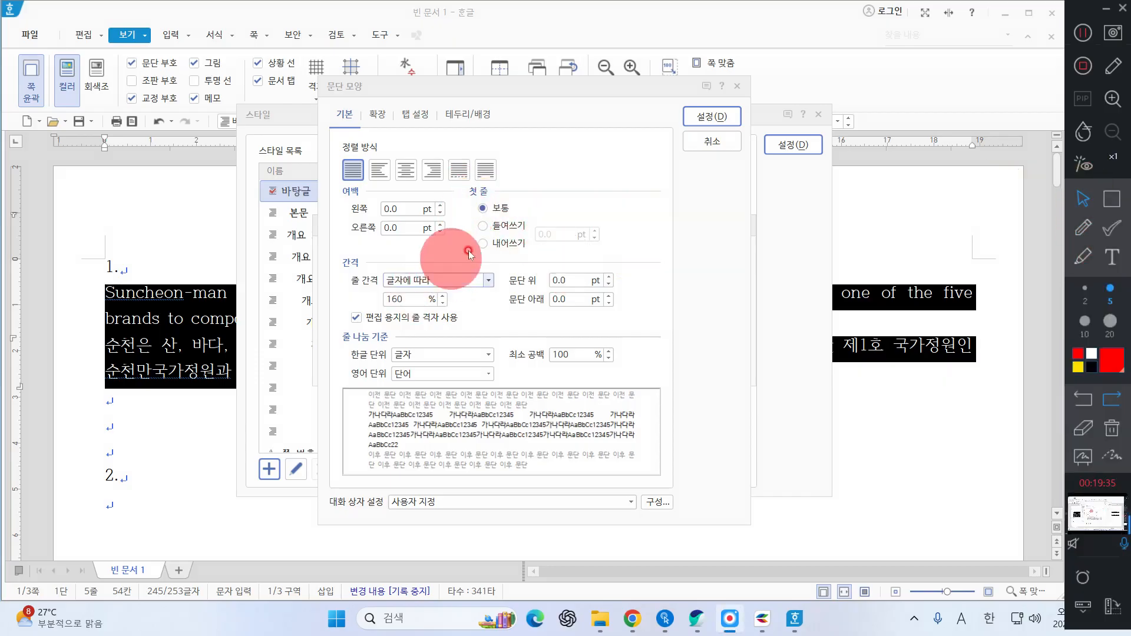
Give the style's first line an indent (들여쓰기) of 15 pt
{"action": "left_click", "coordinate": [501, 226]}
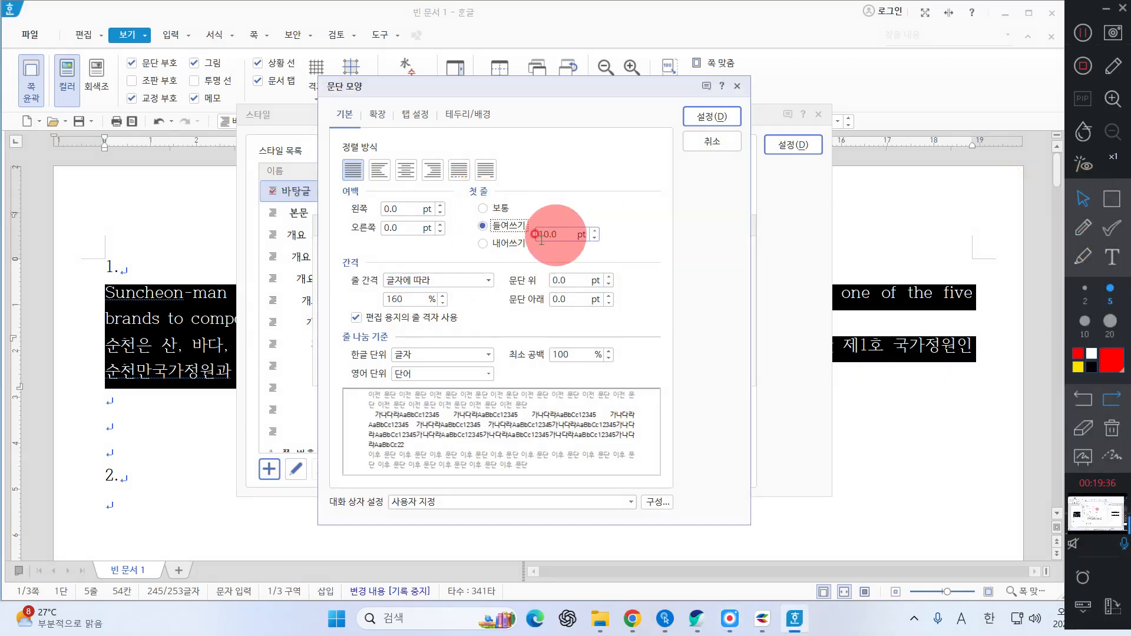
{"action": "left_click", "coordinate": [594, 231]}
{"action": "left_click", "coordinate": [594, 231]}
{"action": "left_click", "coordinate": [593, 231]}
{"action": "left_click", "coordinate": [594, 231]}
{"action": "left_click", "coordinate": [594, 232]}
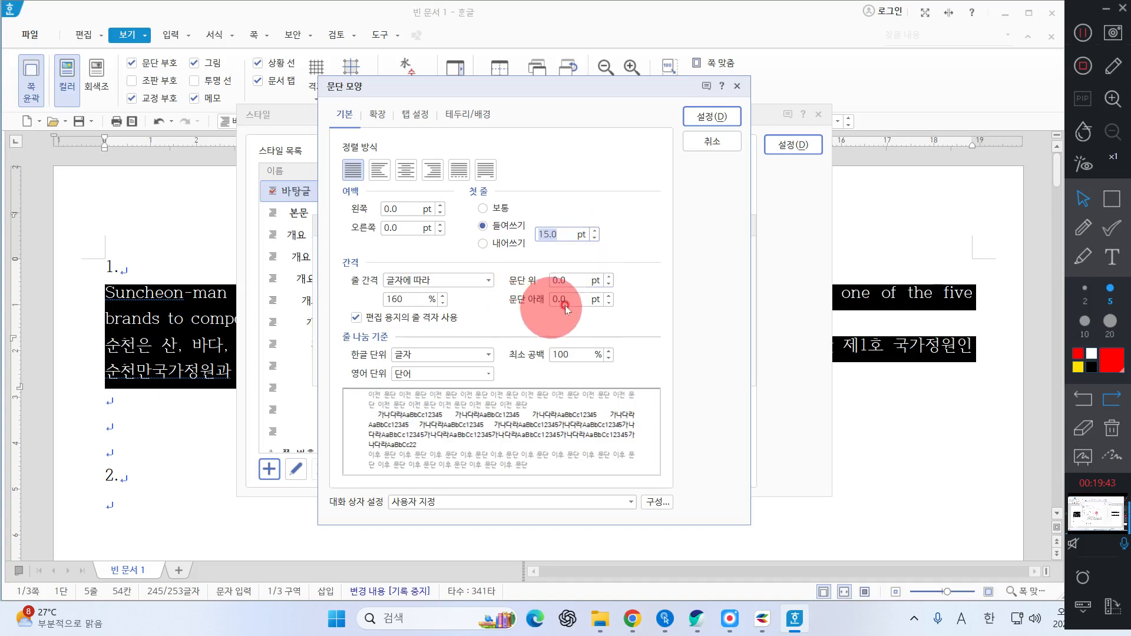
Set the suncheon-man style's spacing below the paragraph (문단 아래) to 10 pt
{"action": "left_click", "coordinate": [611, 296]}
{"action": "left_click", "coordinate": [610, 296]}
{"action": "left_click", "coordinate": [611, 296]}
{"action": "left_click", "coordinate": [611, 296]}
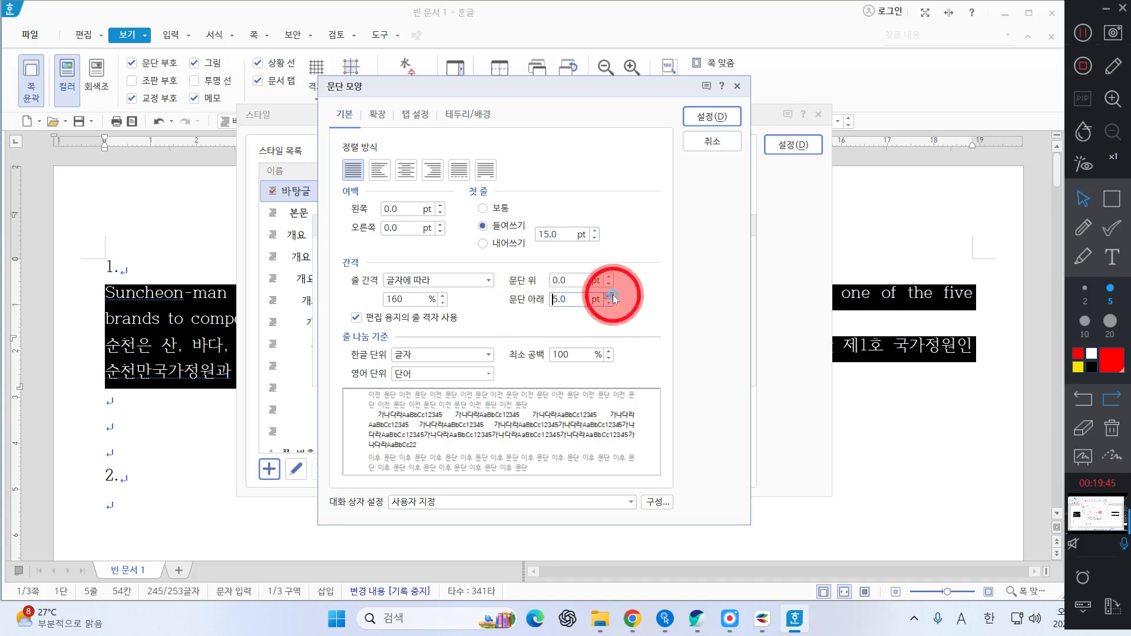
{"action": "left_click", "coordinate": [611, 296]}
{"action": "left_click", "coordinate": [611, 297]}
{"action": "left_click", "coordinate": [612, 296]}
{"action": "left_click", "coordinate": [613, 296]}
{"action": "left_click", "coordinate": [613, 296]}
{"action": "left_click", "coordinate": [613, 297]}
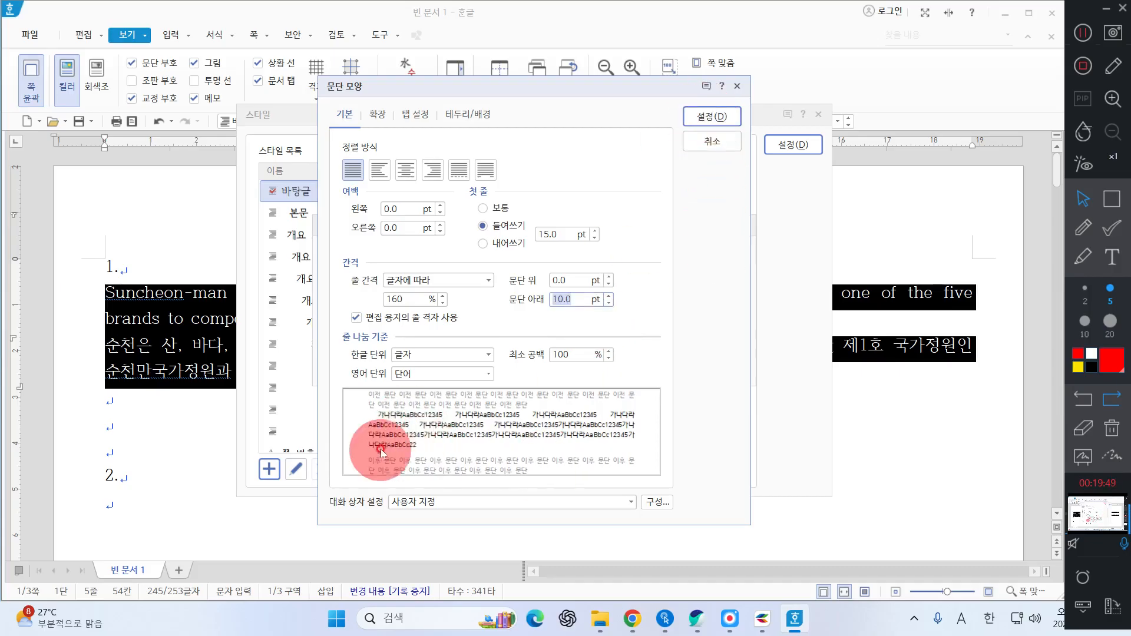
{"action": "left_click", "coordinate": [1083, 227]}
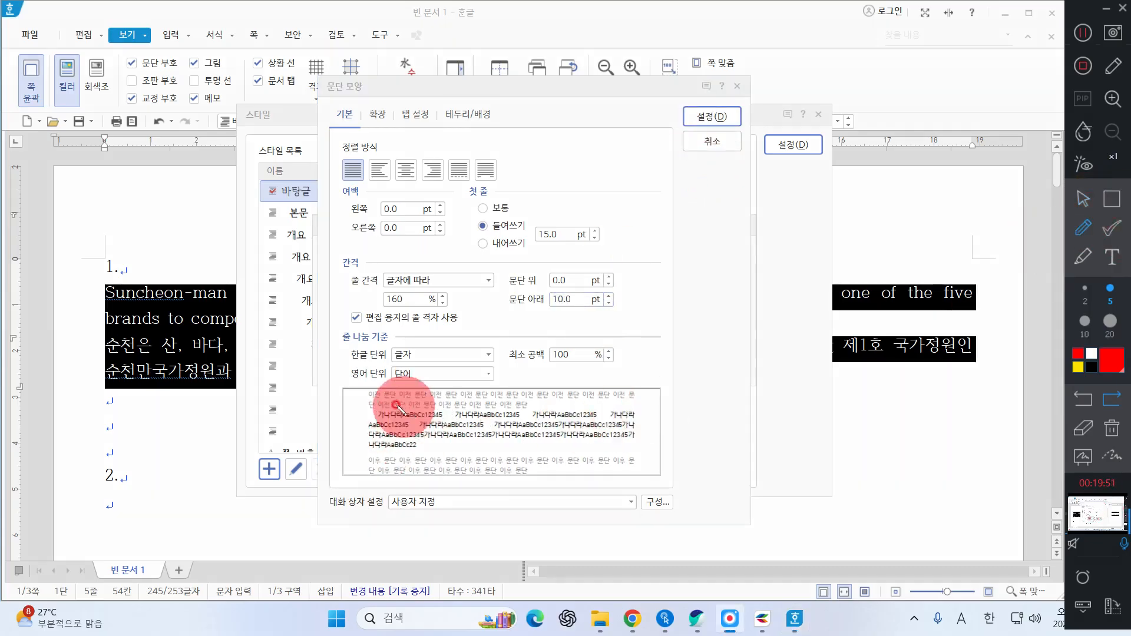
{"action": "mouse_move", "coordinate": [378, 410]}
{"action": "left_mouse_down"}
{"action": "mouse_move", "coordinate": [371, 423]}
{"action": "mouse_move", "coordinate": [359, 415]}
{"action": "mouse_move", "coordinate": [354, 377]}
{"action": "mouse_move", "coordinate": [373, 433]}
{"action": "mouse_move", "coordinate": [370, 483]}
{"action": "left_mouse_up"}
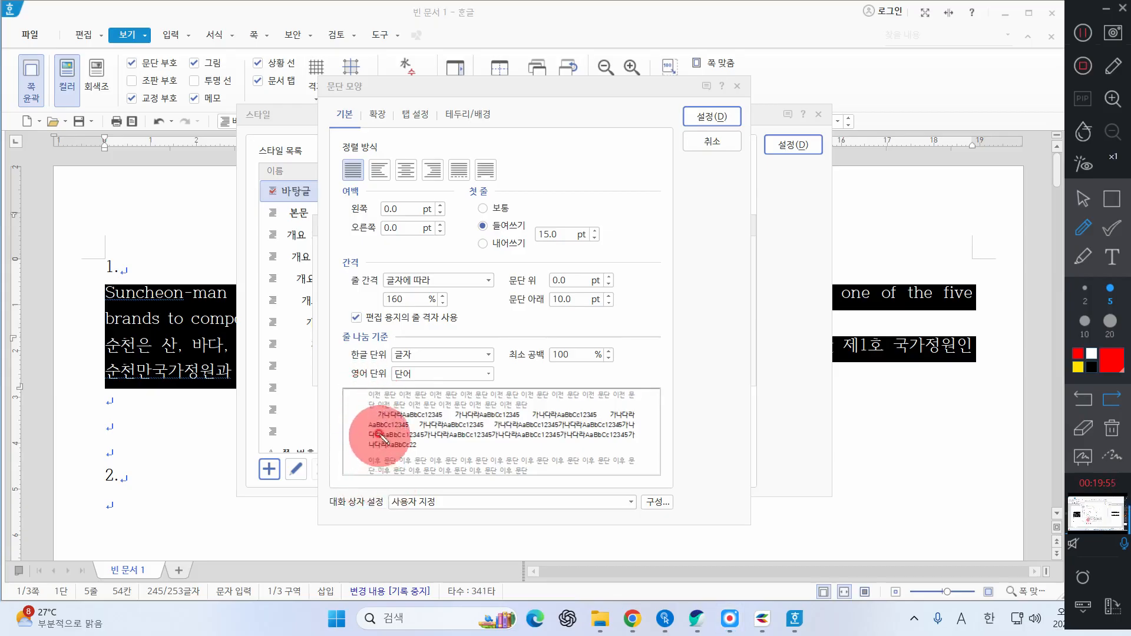
{"action": "left_click_drag", "start_coordinate": [362, 410], "coordinate": [385, 409]}
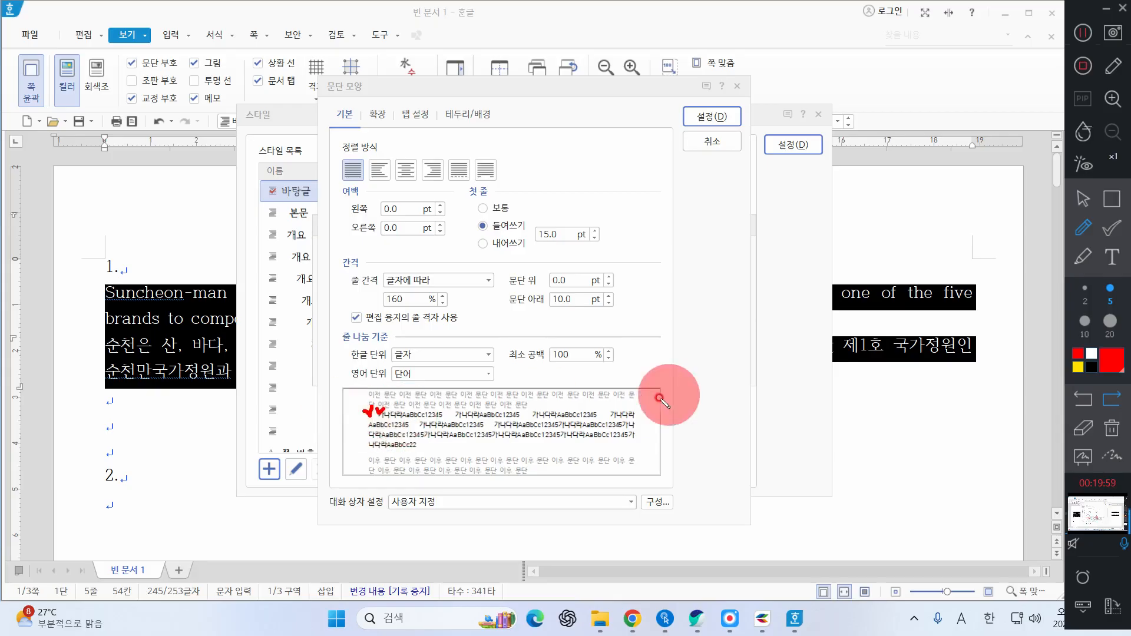
{"action": "left_click", "coordinate": [1112, 429]}
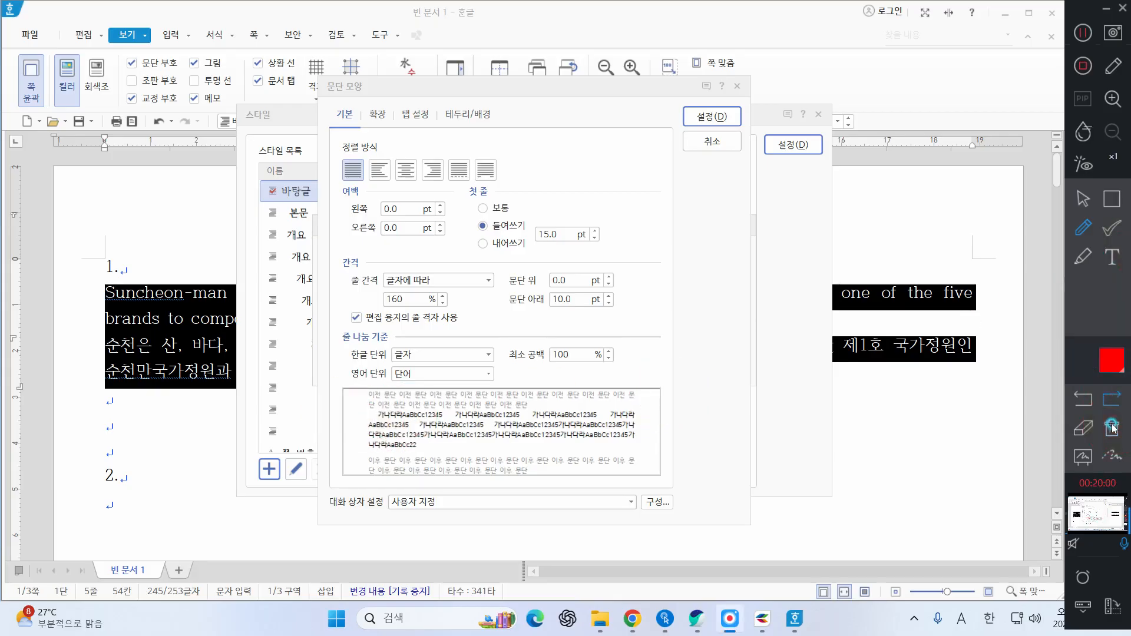
{"action": "left_click", "coordinate": [1083, 199]}
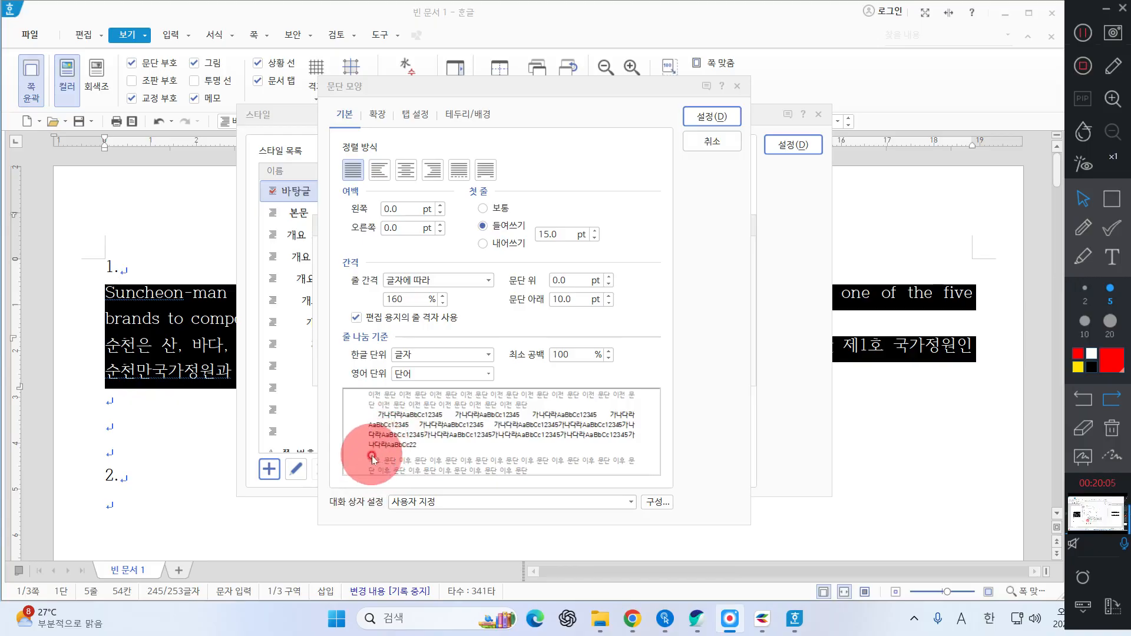
Apply the paragraph shape settings and open the suncheon-man style's character shape settings (글자 모양)
{"action": "left_click", "coordinate": [721, 118]}
{"action": "left_click", "coordinate": [722, 122]}
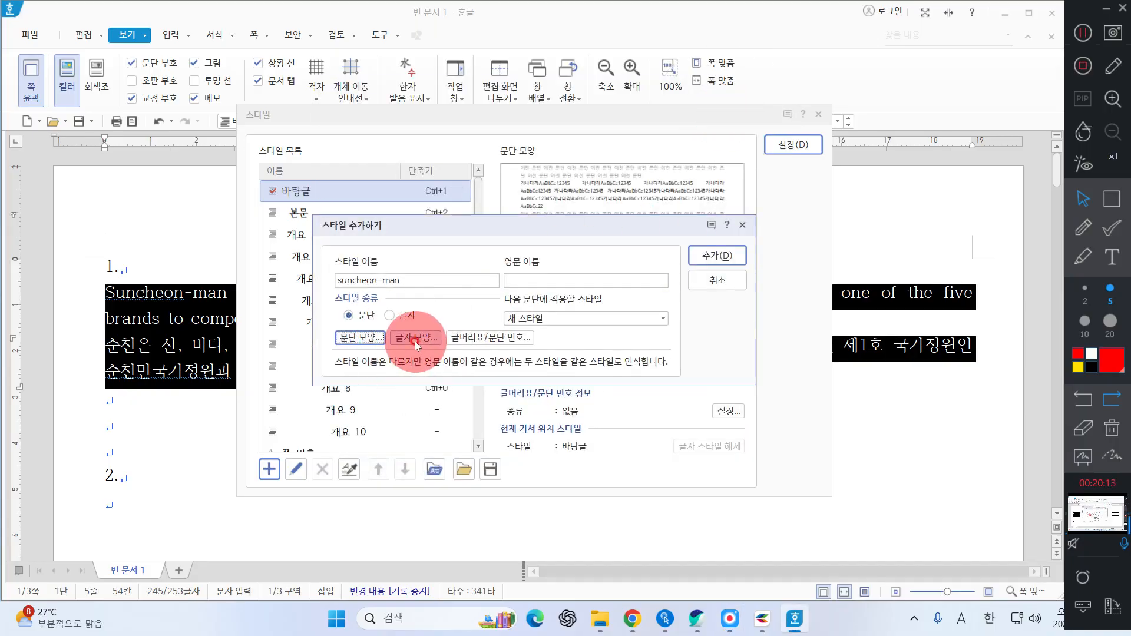
{"action": "left_click", "coordinate": [416, 338]}
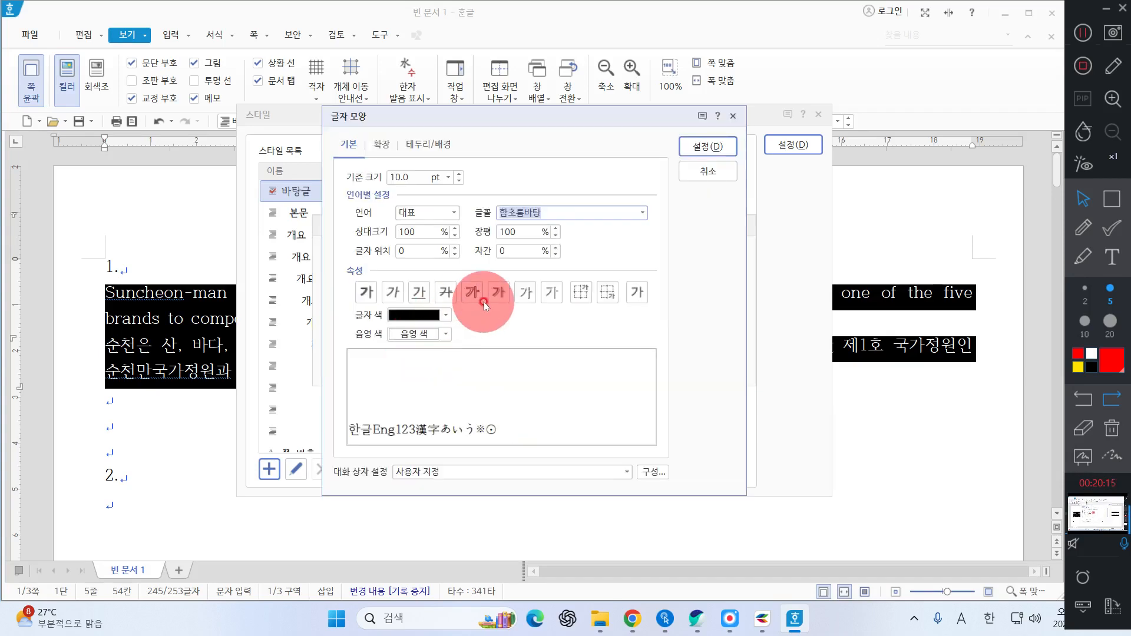
Set the font for Korean text (한글) in the style to 궁서
{"action": "left_click", "coordinate": [412, 214]}
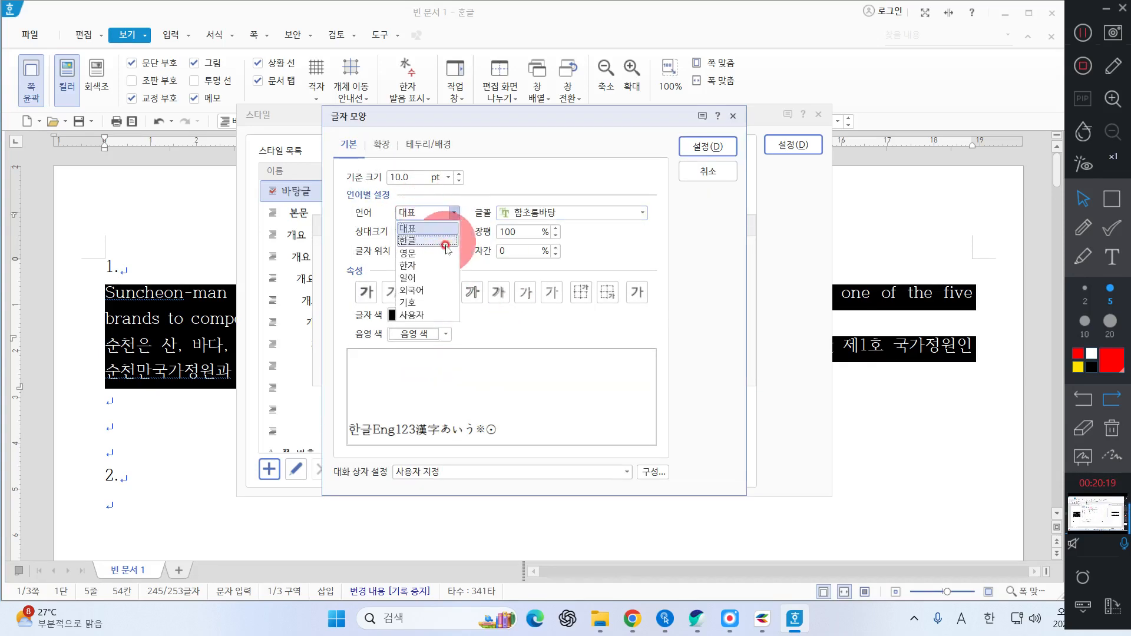
{"action": "left_click", "coordinate": [446, 246]}
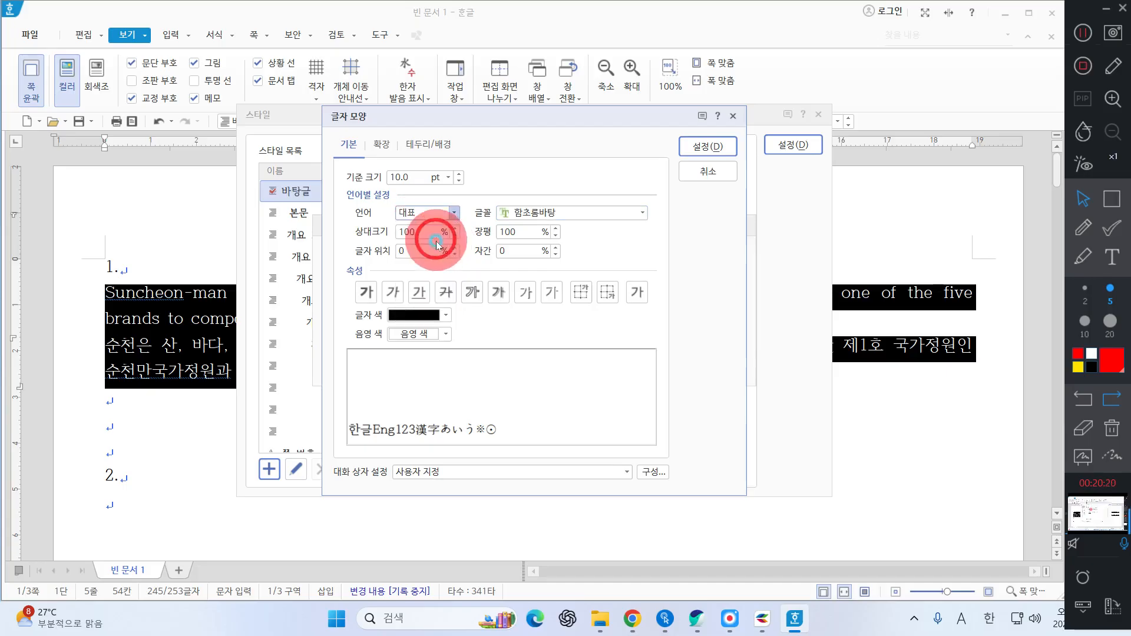
{"action": "left_click", "coordinate": [569, 213]}
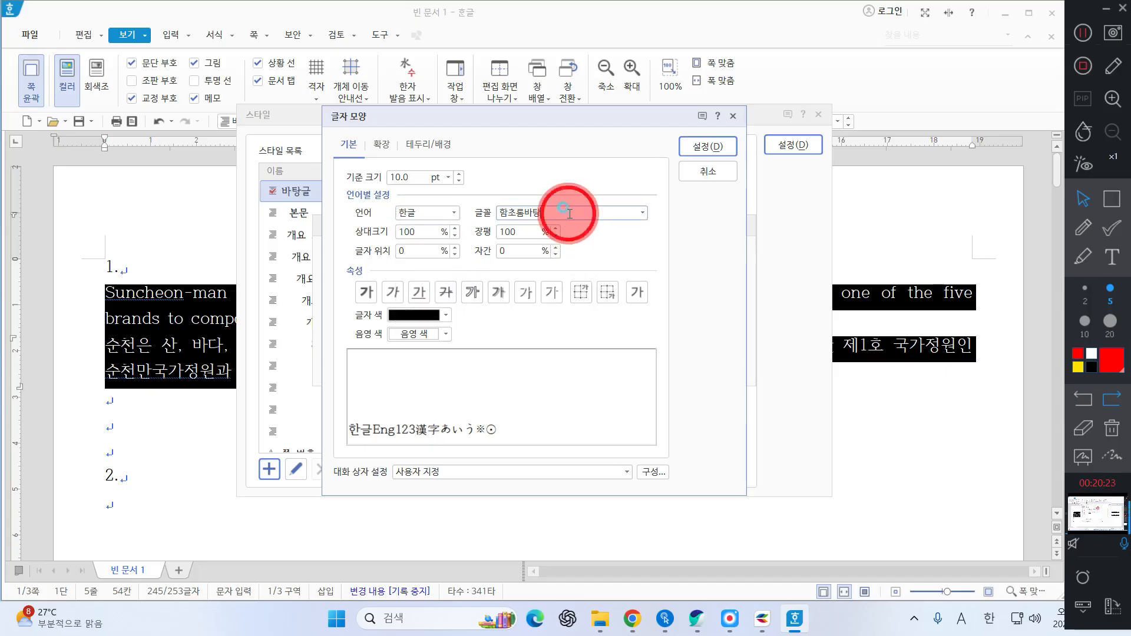
{"action": "key", "text": "BackSpace"}
{"action": "key", "text": "BackSpace"}
{"action": "key", "text": "BackSpace"}
{"action": "key", "text": "BackSpace"}
{"action": "key", "text": "BackSpace"}
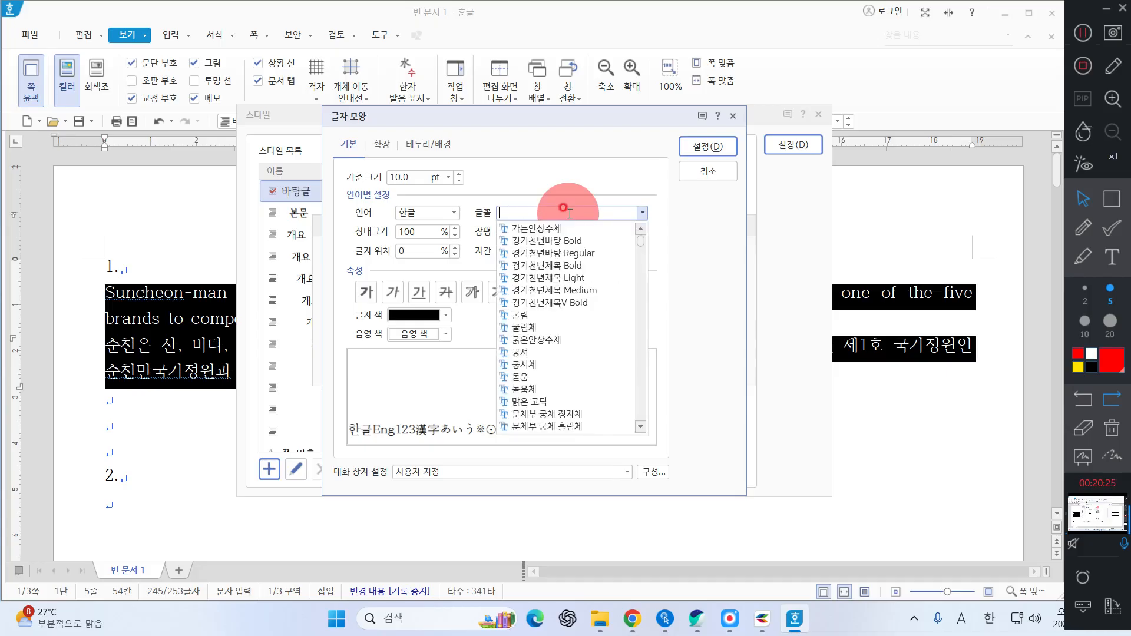
{"action": "type", "text": "rndtj"}
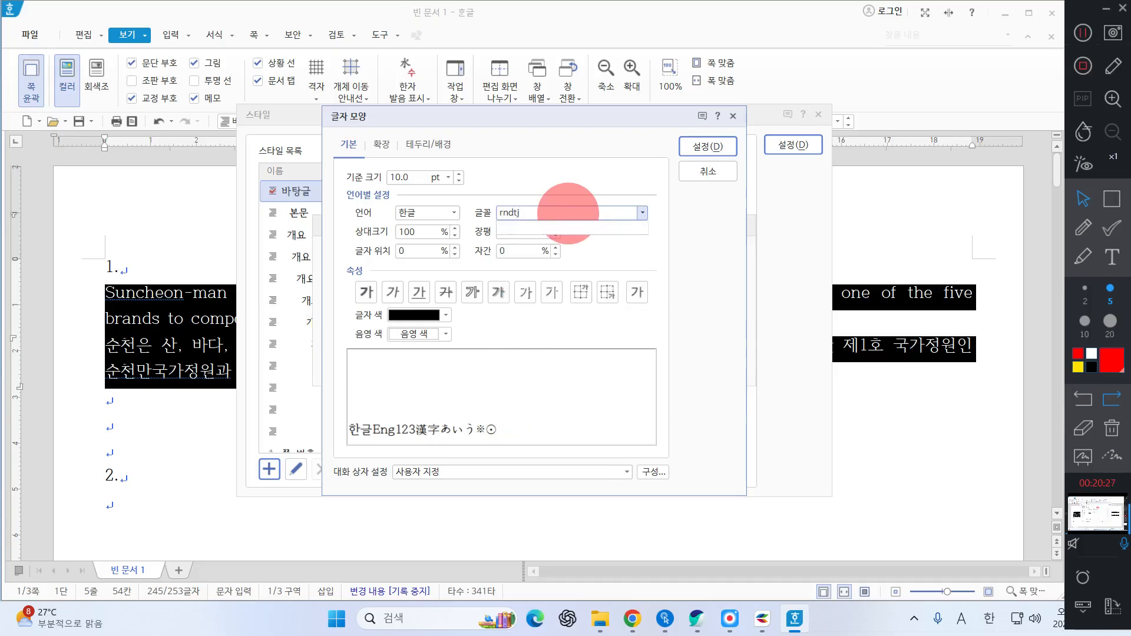
{"action": "key", "text": "BackSpace"}
{"action": "key", "text": "BackSpace"}
{"action": "key", "text": "BackSpace"}
{"action": "key", "text": "BackSpace"}
{"action": "key", "text": "BackSpace"}
{"action": "key", "text": "Hangul"}
{"action": "type", "text": "궁서"}
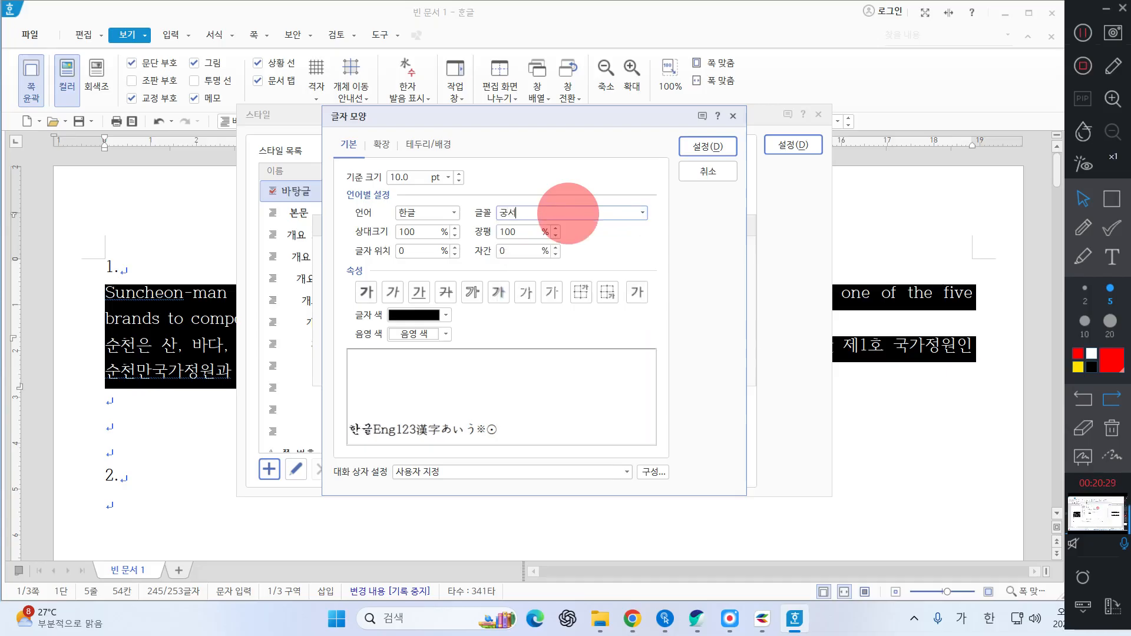
{"action": "key", "text": "Return"}
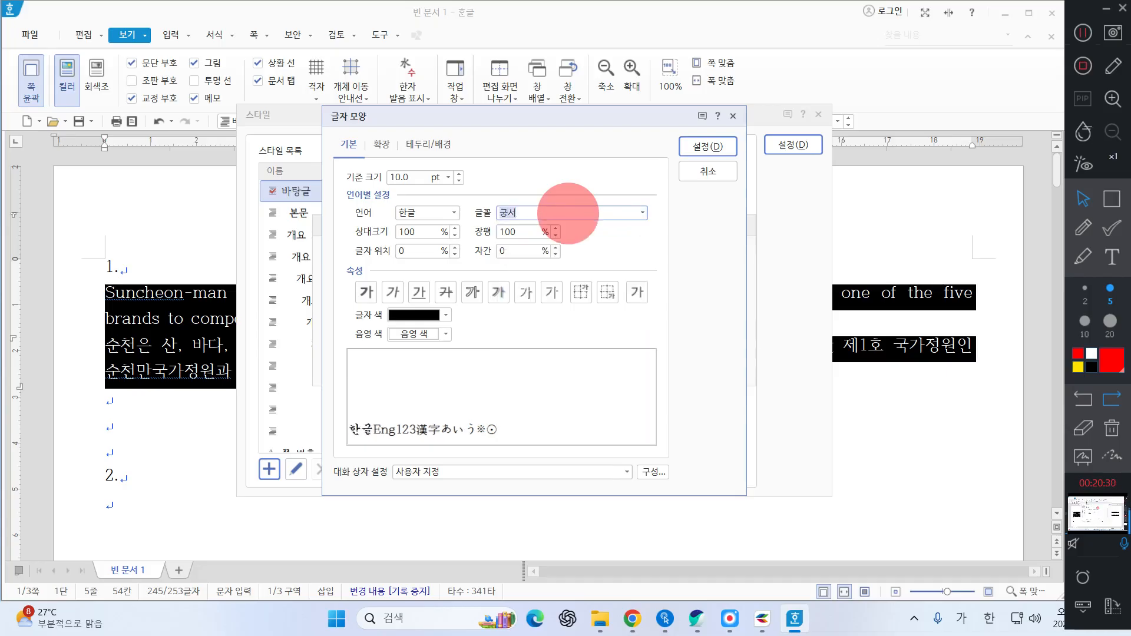
Set the Korean text's character width (장평) to 105% and its letter spacing (자간) to 5%
{"action": "left_click", "coordinate": [555, 229]}
{"action": "left_click", "coordinate": [555, 229]}
{"action": "left_click", "coordinate": [555, 229]}
{"action": "left_click", "coordinate": [555, 229]}
{"action": "left_click", "coordinate": [555, 229]}
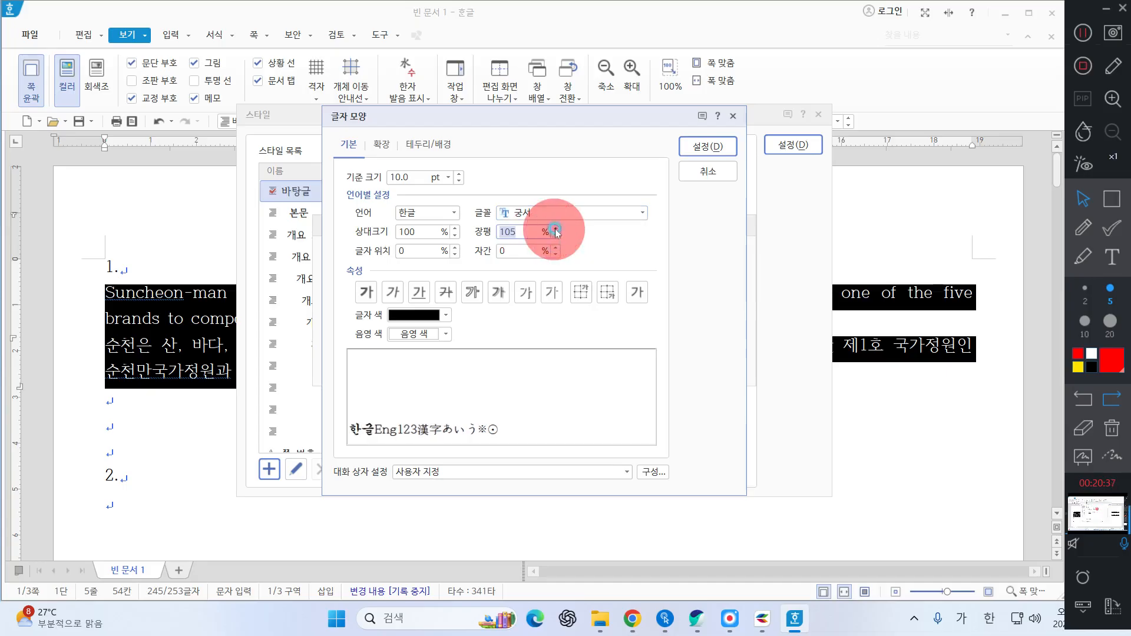
{"action": "left_click", "coordinate": [555, 248]}
{"action": "left_click", "coordinate": [555, 248]}
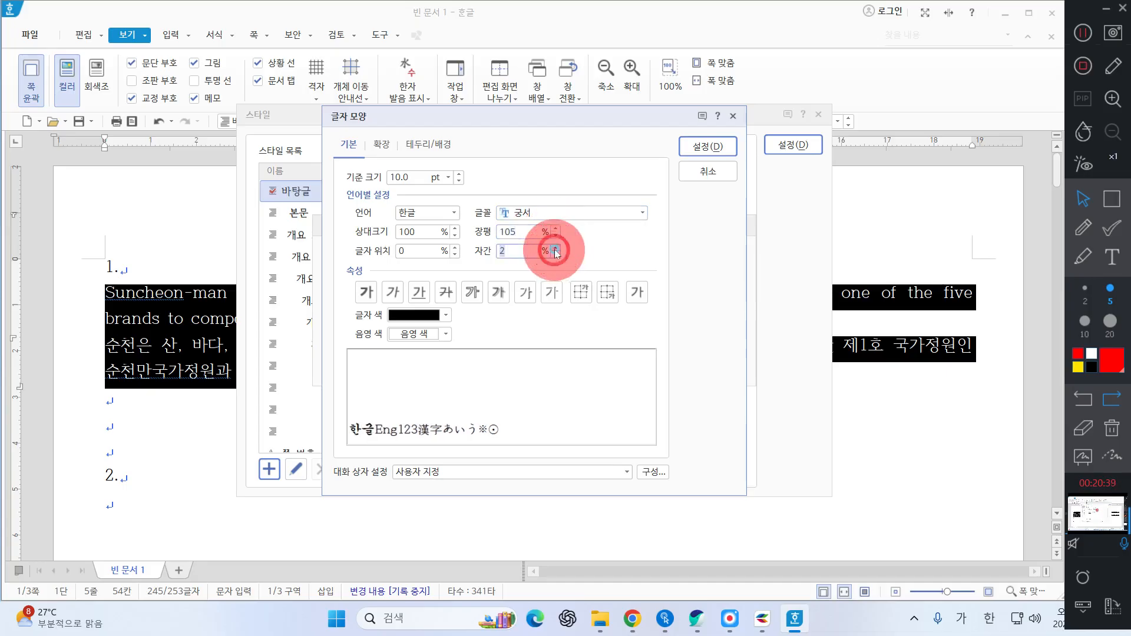
{"action": "left_click", "coordinate": [554, 248]}
{"action": "left_click", "coordinate": [555, 248]}
{"action": "left_click", "coordinate": [555, 248]}
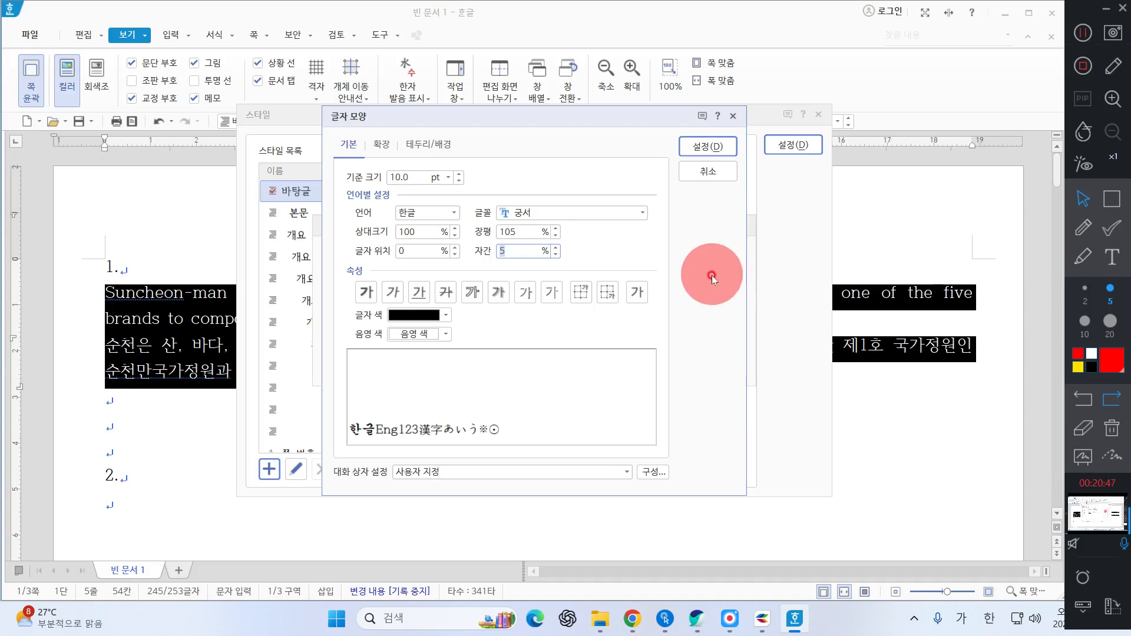
Set the font for English text (영문) in the style to 굴림
{"action": "left_click", "coordinate": [428, 213]}
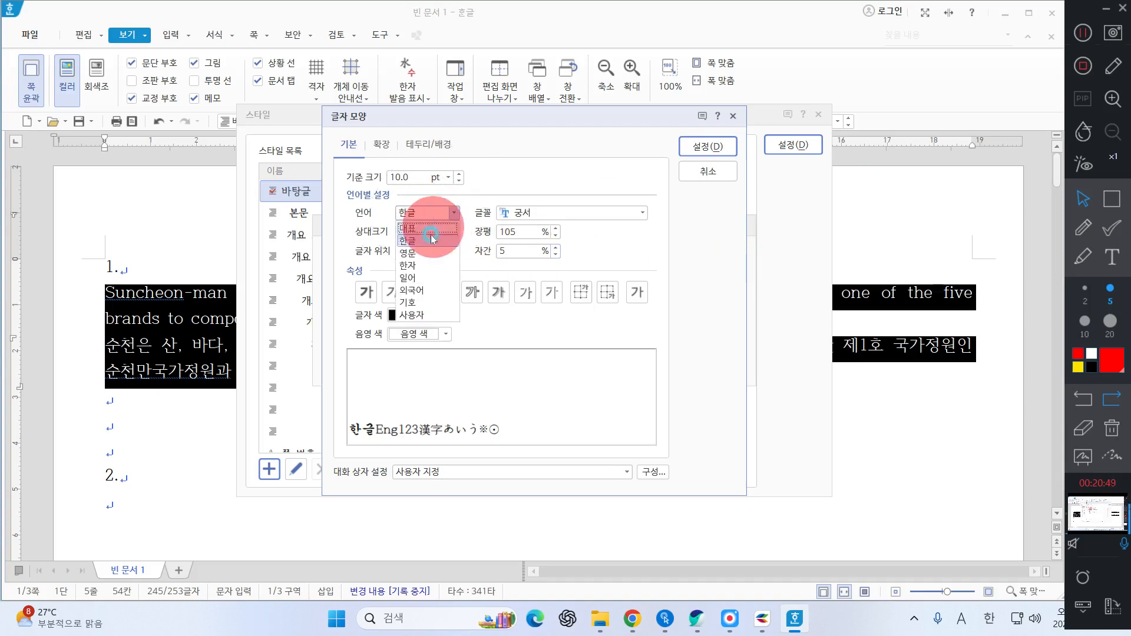
{"action": "left_click", "coordinate": [429, 253]}
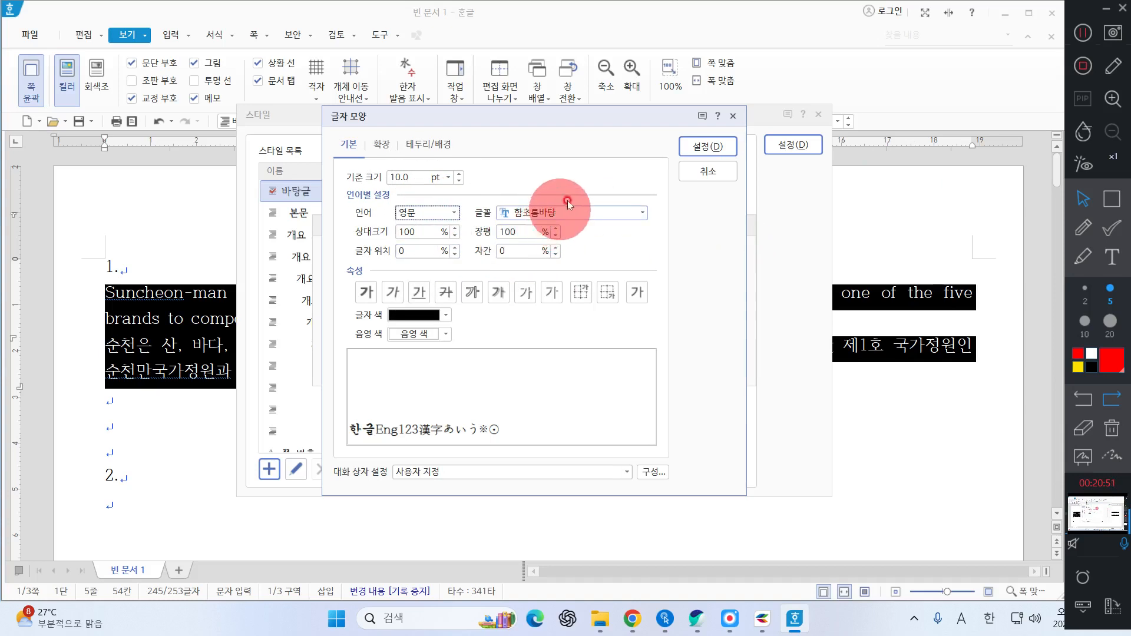
{"action": "left_click", "coordinate": [570, 211]}
{"action": "type", "text": "굴ㄹ"}
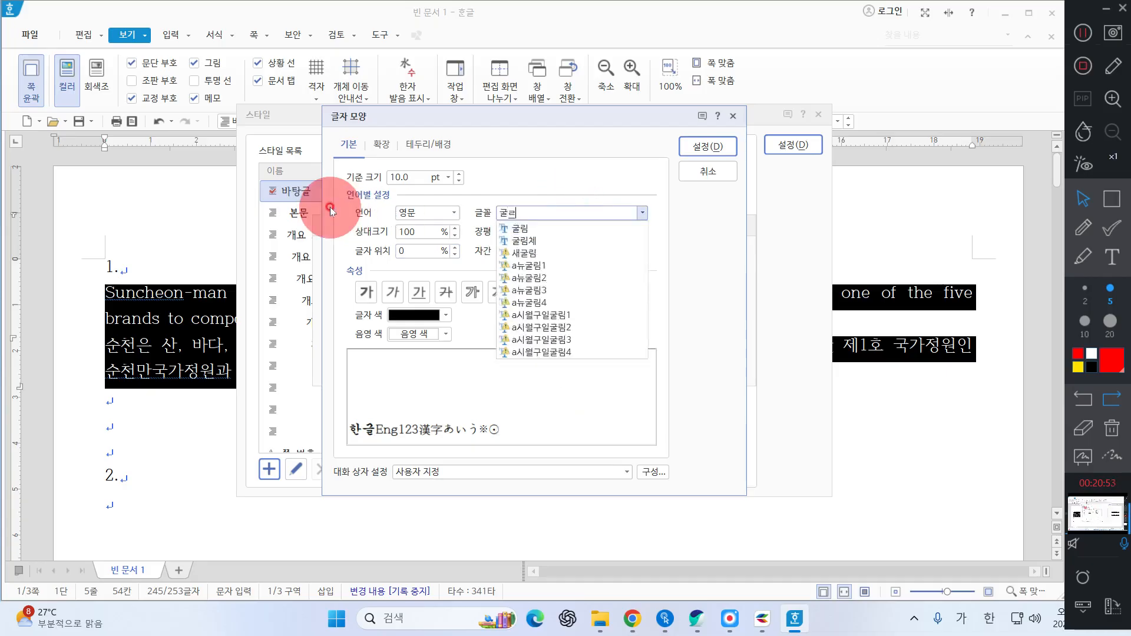
{"action": "key", "text": "Return"}
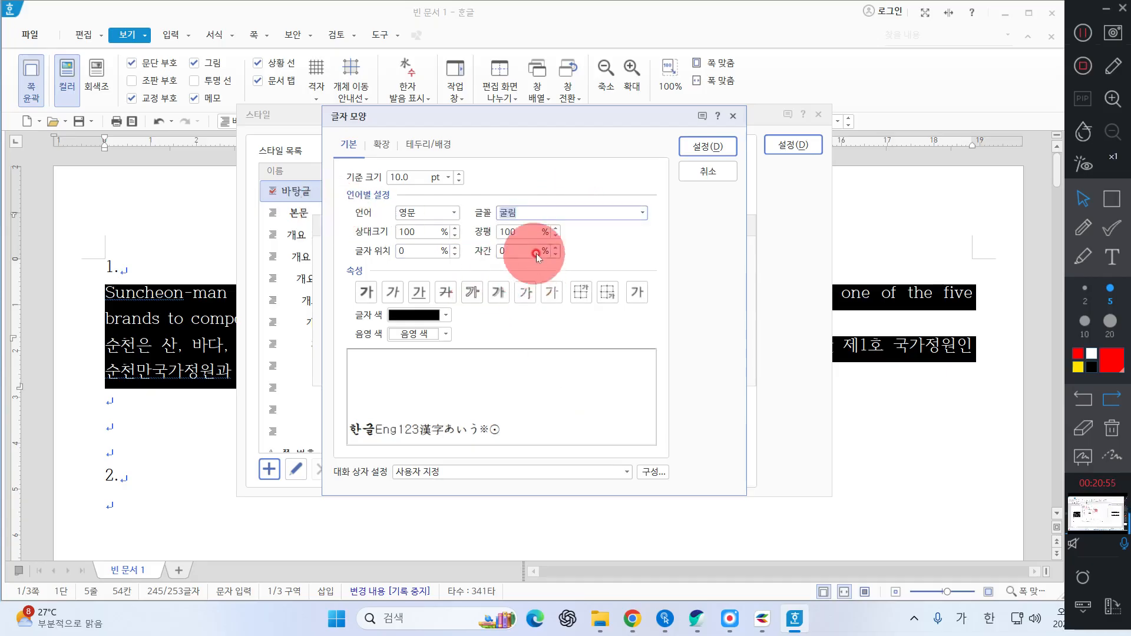
Set the English text's character width (장평) to 105% and its letter spacing (자간) to 5%
{"action": "left_click", "coordinate": [552, 230]}
{"action": "left_click", "coordinate": [553, 229]}
{"action": "left_click", "coordinate": [552, 229]}
{"action": "left_click", "coordinate": [552, 229]}
{"action": "left_click", "coordinate": [552, 229]}
{"action": "left_click", "coordinate": [552, 229]}
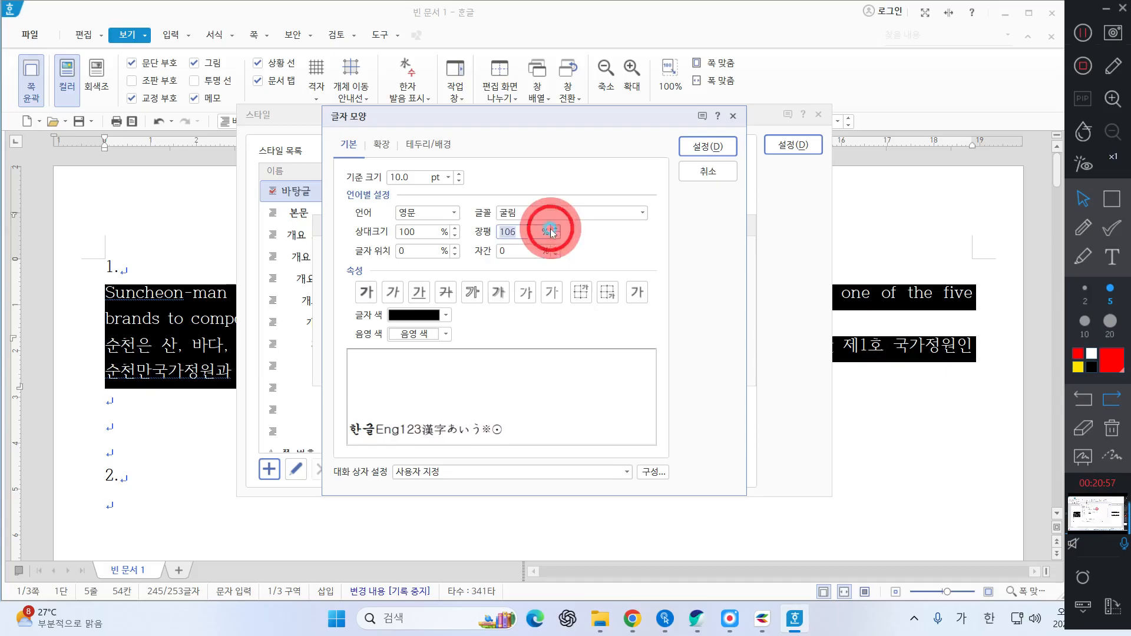
{"action": "left_click", "coordinate": [552, 237]}
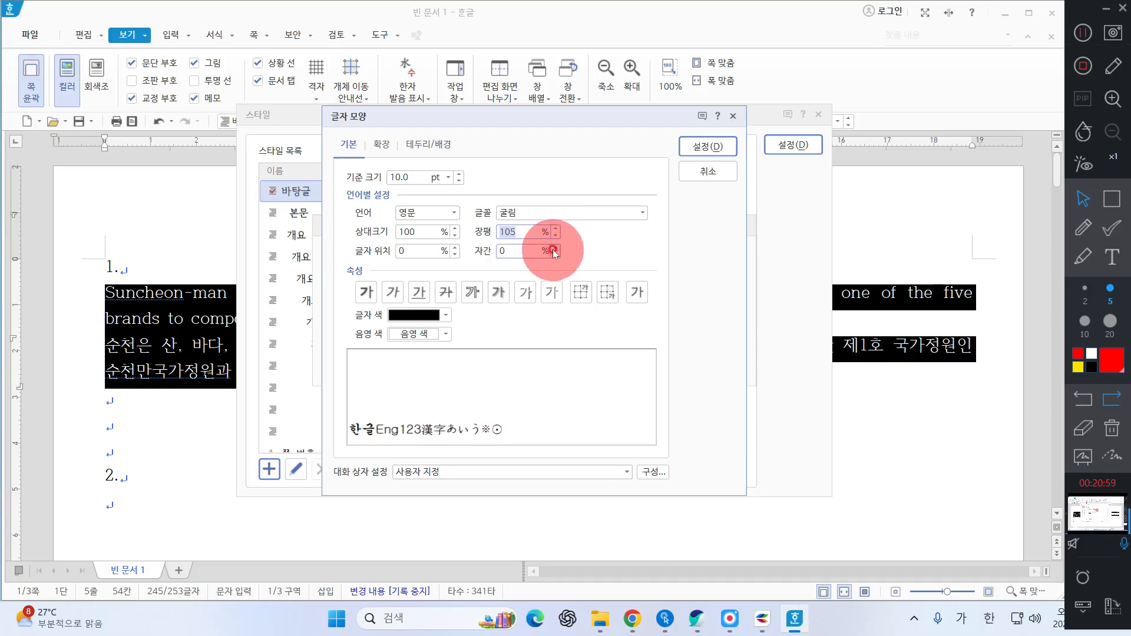
{"action": "left_click", "coordinate": [552, 249]}
{"action": "left_click", "coordinate": [552, 249]}
{"action": "left_click", "coordinate": [552, 249]}
{"action": "left_click", "coordinate": [553, 250]}
{"action": "left_click", "coordinate": [553, 249]}
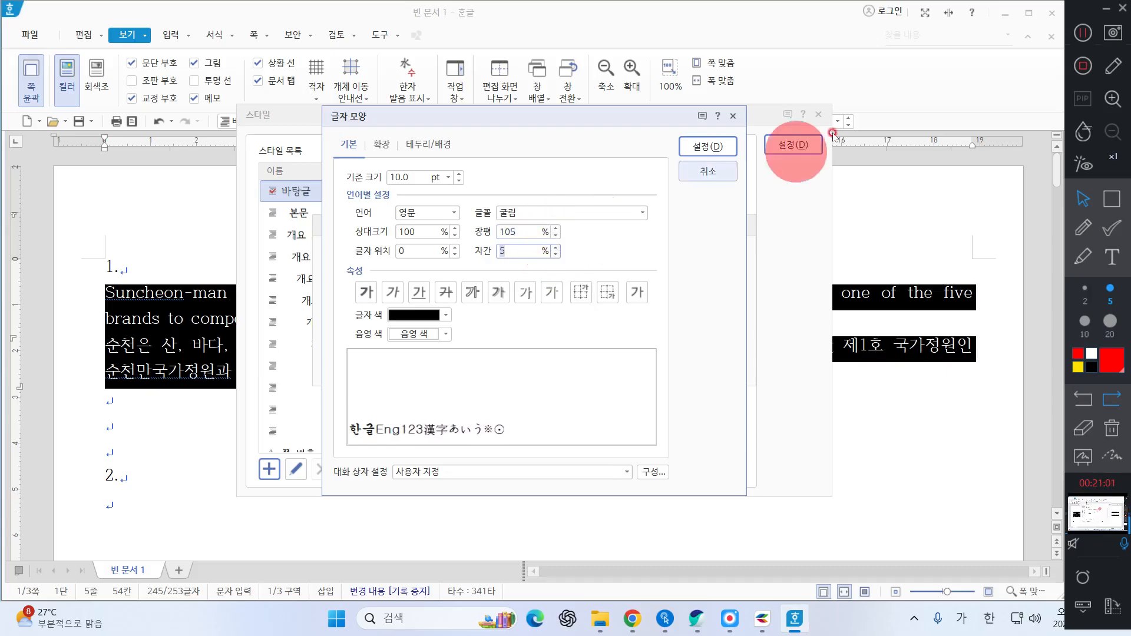
Add the suncheon-man style with these character settings and apply it to the selected paragraphs under question 1
{"action": "left_click", "coordinate": [715, 146]}
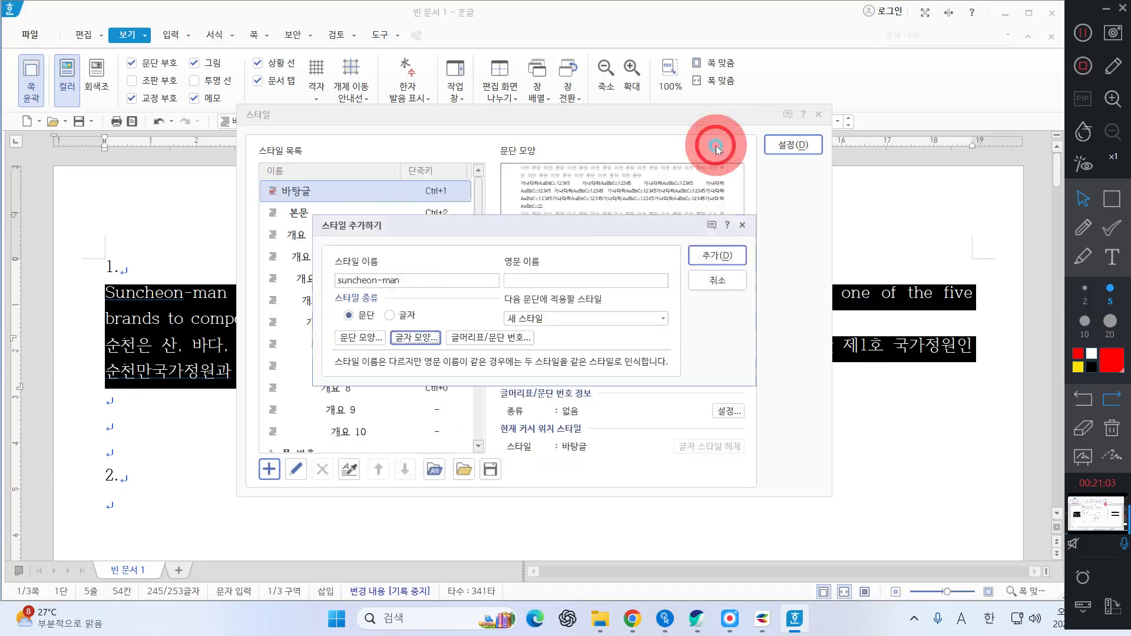
{"action": "left_click", "coordinate": [717, 255]}
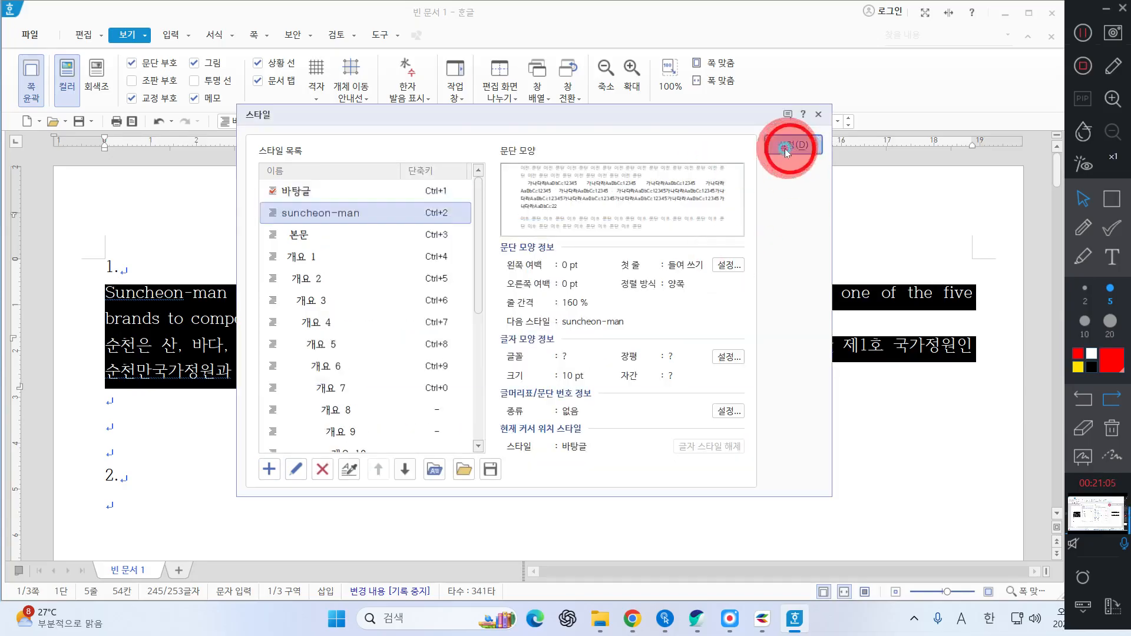
{"action": "left_click", "coordinate": [785, 148]}
{"action": "left_click", "coordinate": [745, 375]}
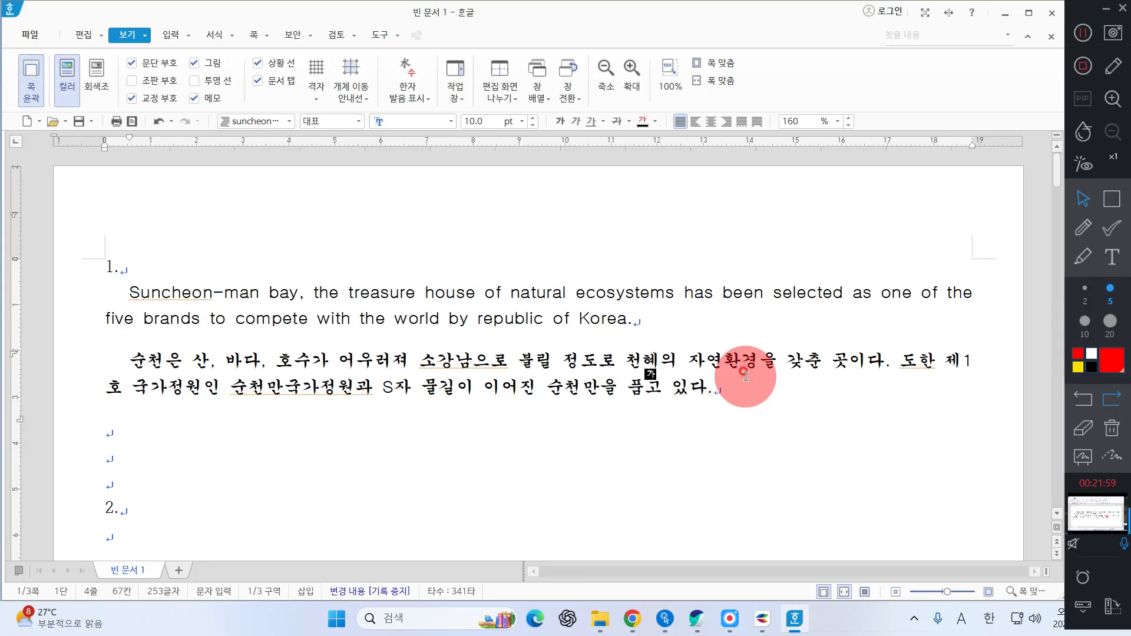
Start saving the document under a new name in the ITQ folder of 문서, with the format 한글 표준 문서 (*.hwpx)
{"action": "left_click", "coordinate": [29, 36]}
{"action": "left_click", "coordinate": [54, 178]}
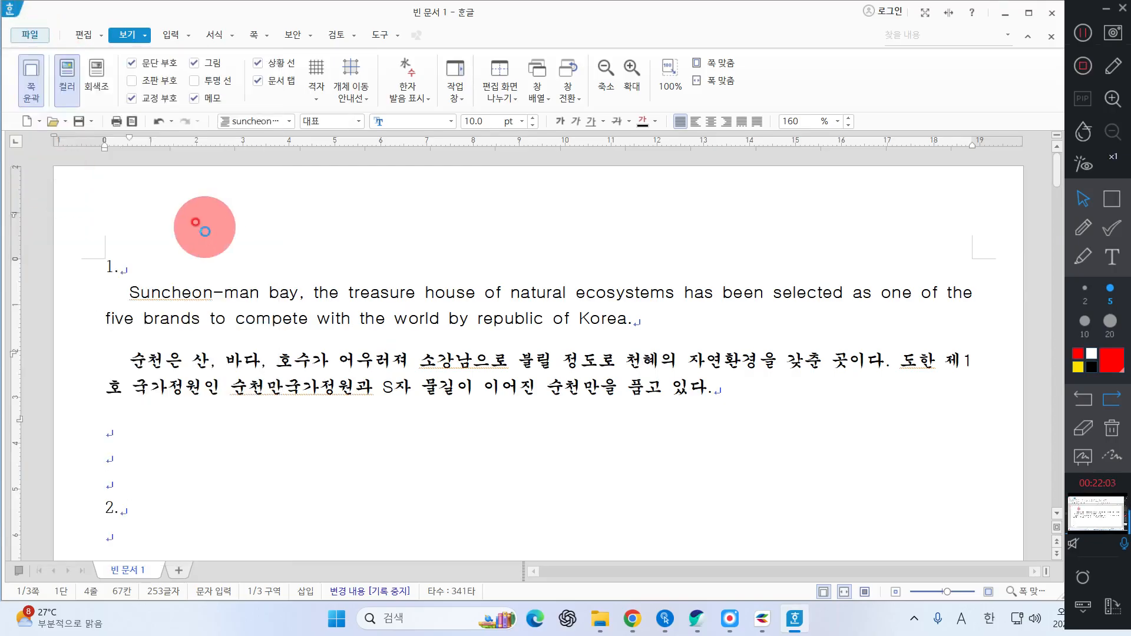
{"action": "left_click", "coordinate": [52, 119]}
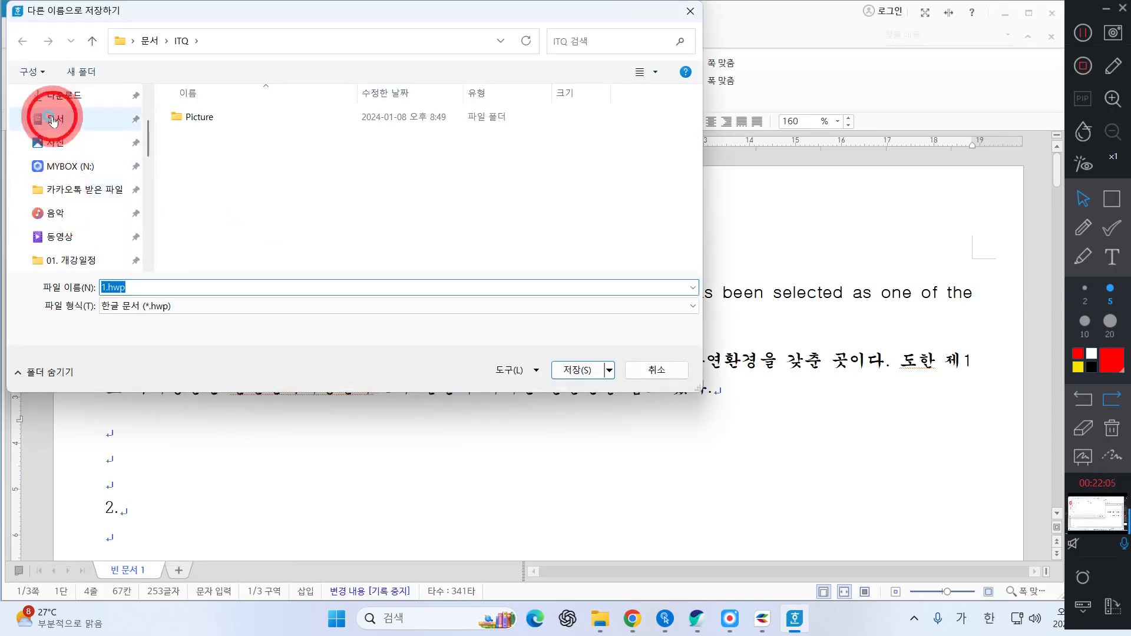
{"action": "scroll", "coordinate": [206, 200], "scroll_direction": "down", "scroll_amount": 3}
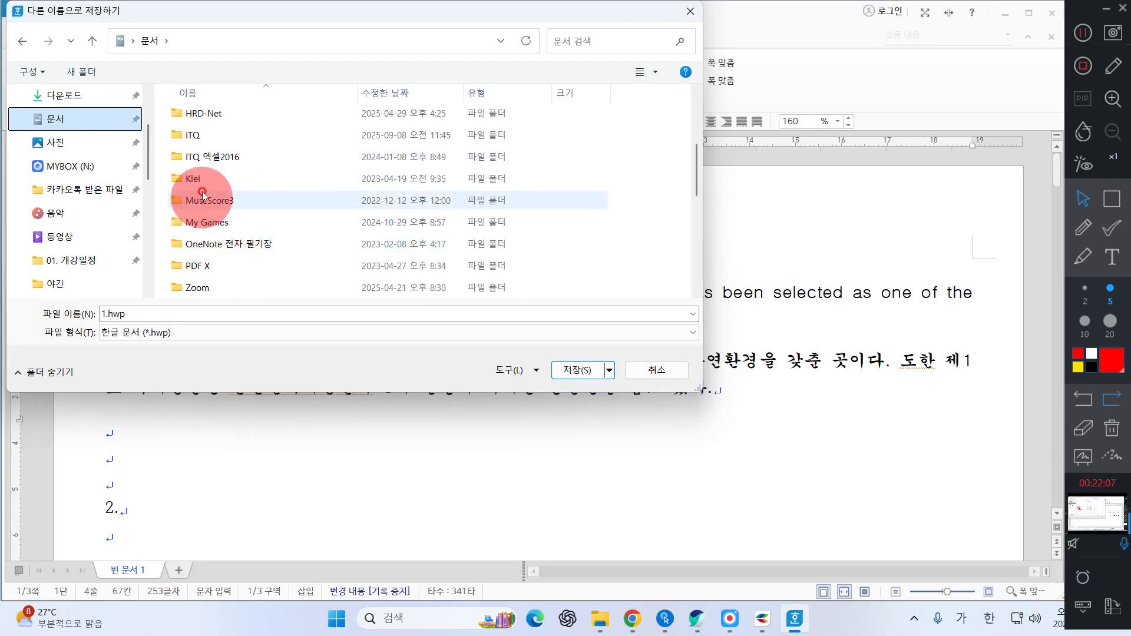
{"action": "double_click", "coordinate": [200, 135]}
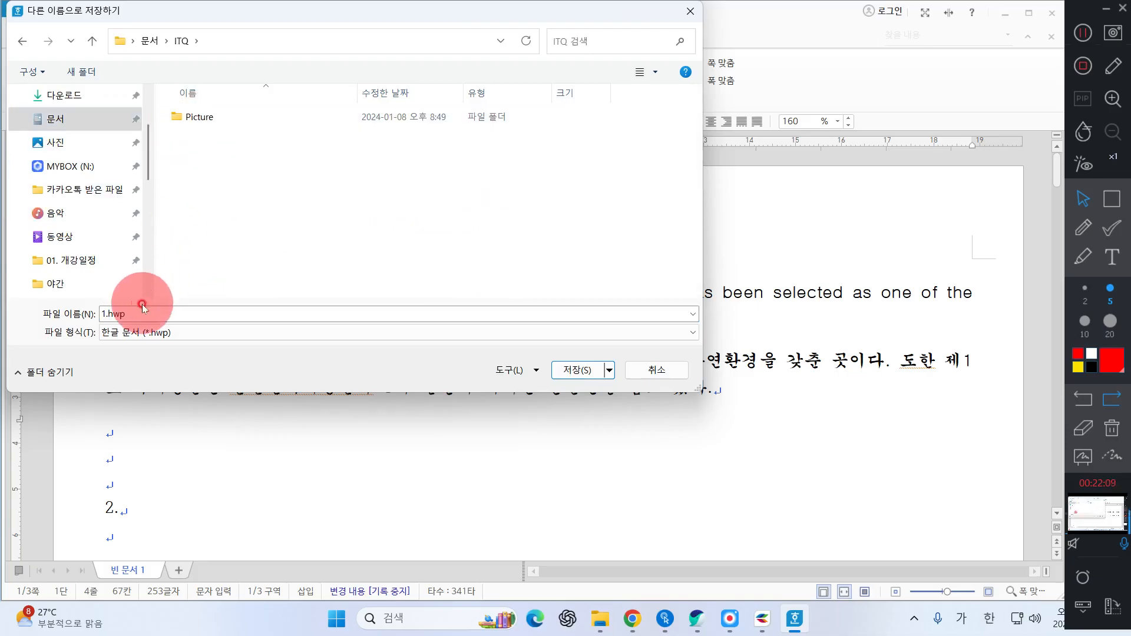
{"action": "double_click", "coordinate": [142, 312]}
{"action": "left_click", "coordinate": [162, 333]}
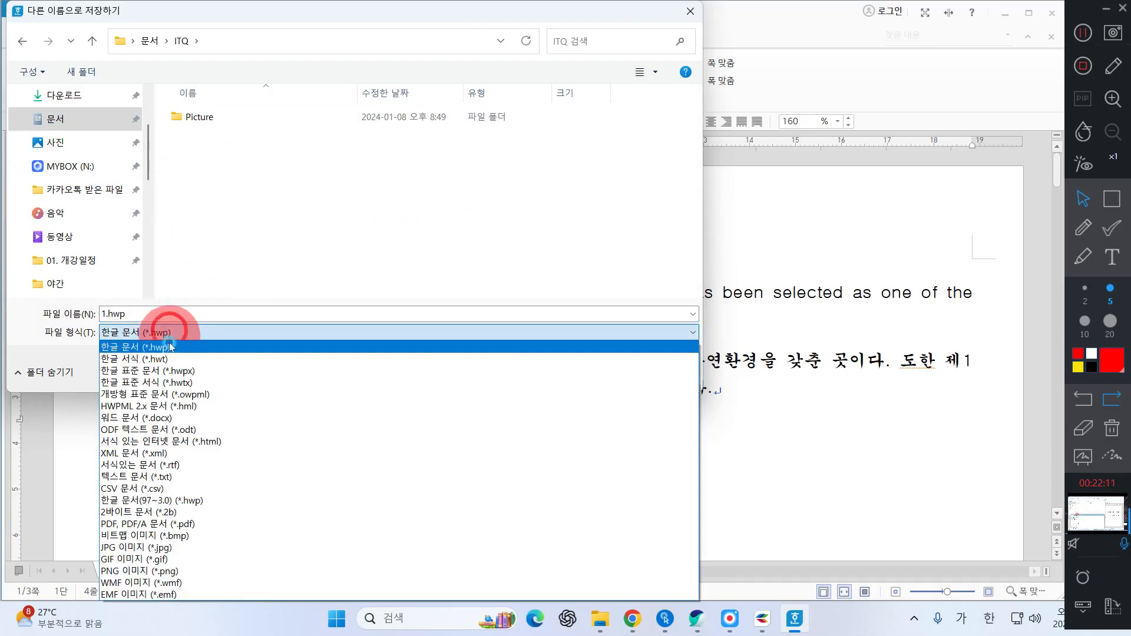
{"action": "left_click", "coordinate": [158, 370]}
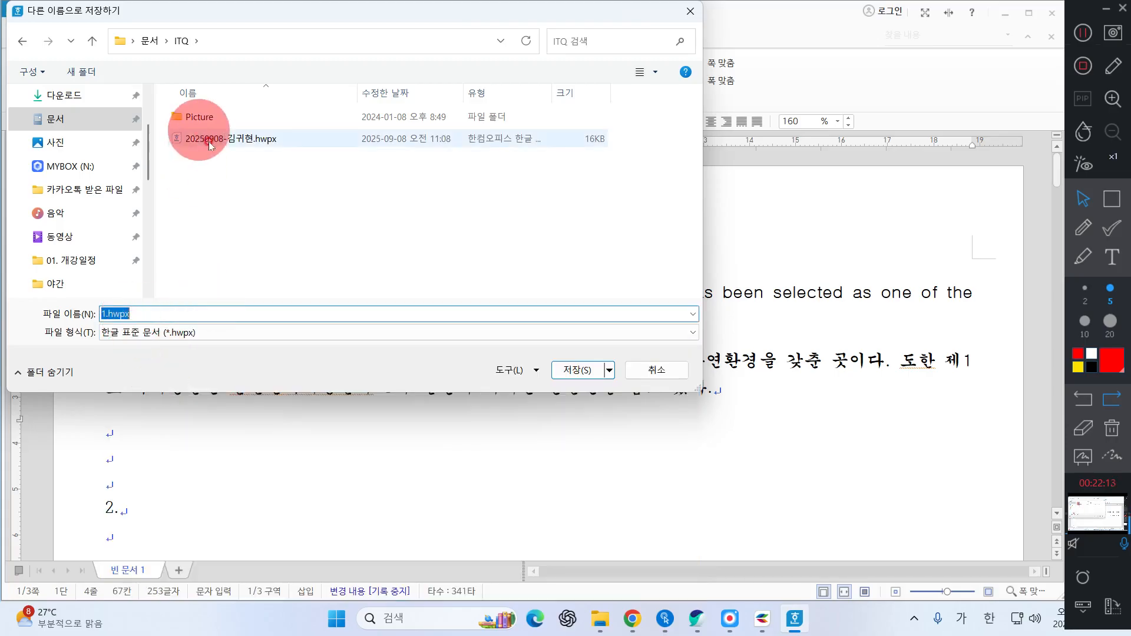
Save the document under the existing hwpx file's name with 2 added at the end, and close the document
{"action": "left_click", "coordinate": [209, 141]}
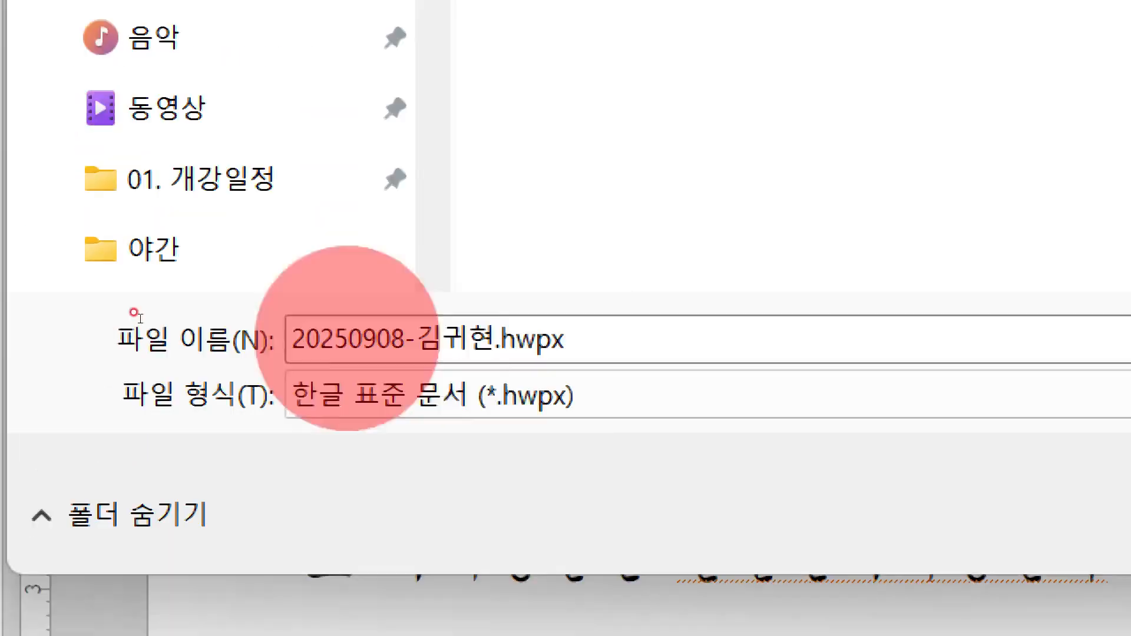
{"action": "left_click", "coordinate": [560, 332]}
{"action": "key", "text": "End"}
{"action": "key", "text": "BackSpace"}
{"action": "key", "text": "BackSpace"}
{"action": "key", "text": "BackSpace"}
{"action": "key", "text": "BackSpace"}
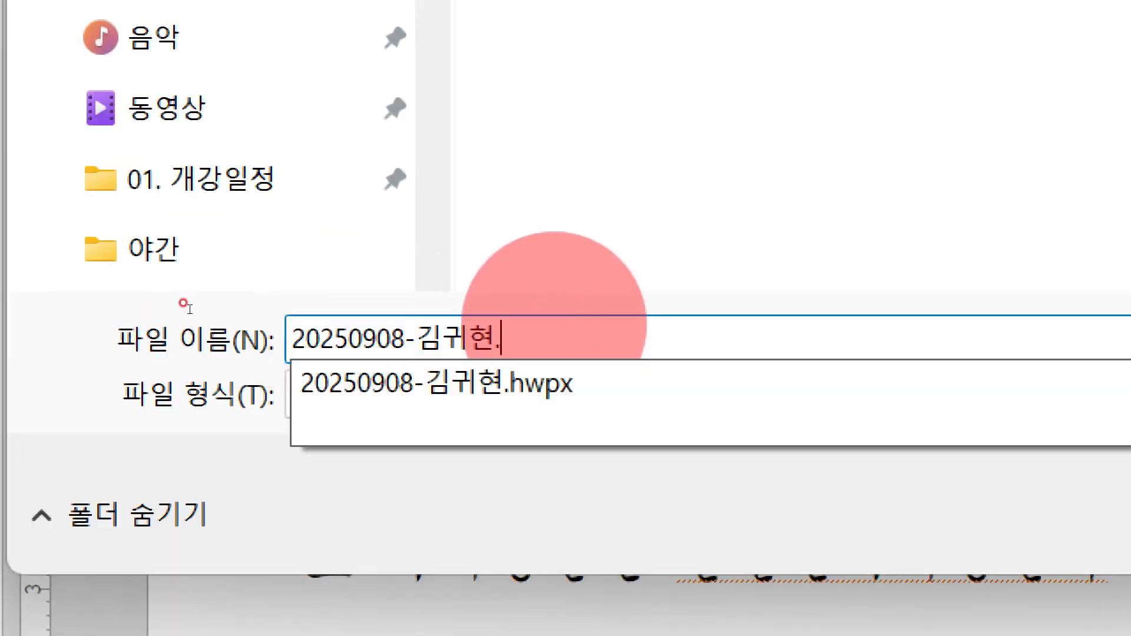
{"action": "key", "text": "BackSpace"}
{"action": "type", "text": "2"}
{"action": "key", "text": "Return"}
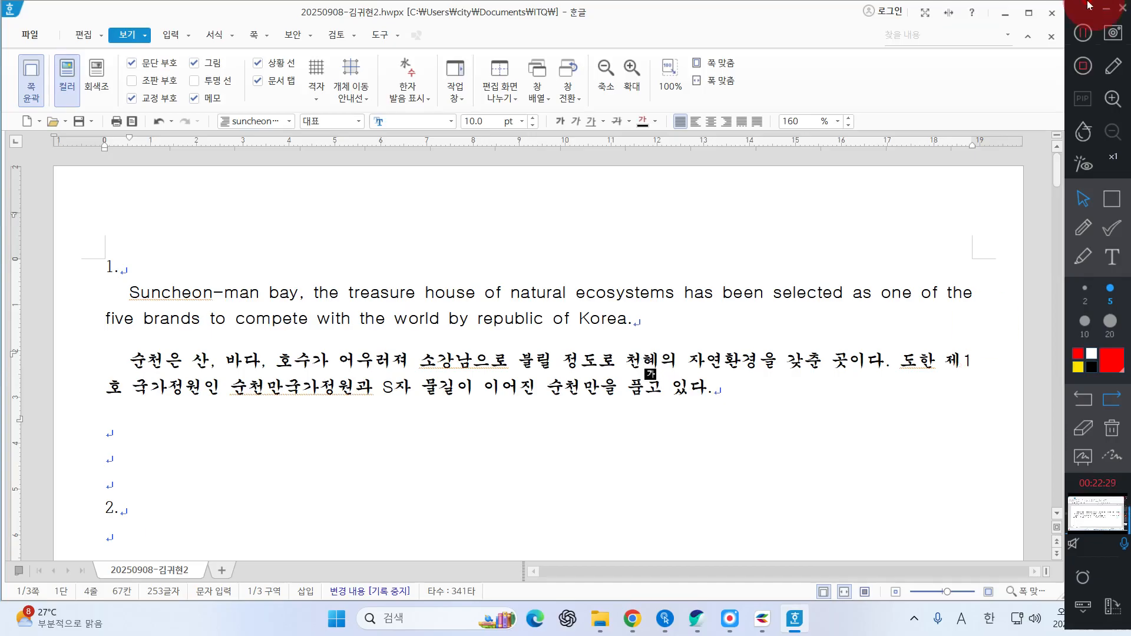
{"action": "left_click", "coordinate": [1050, 39]}
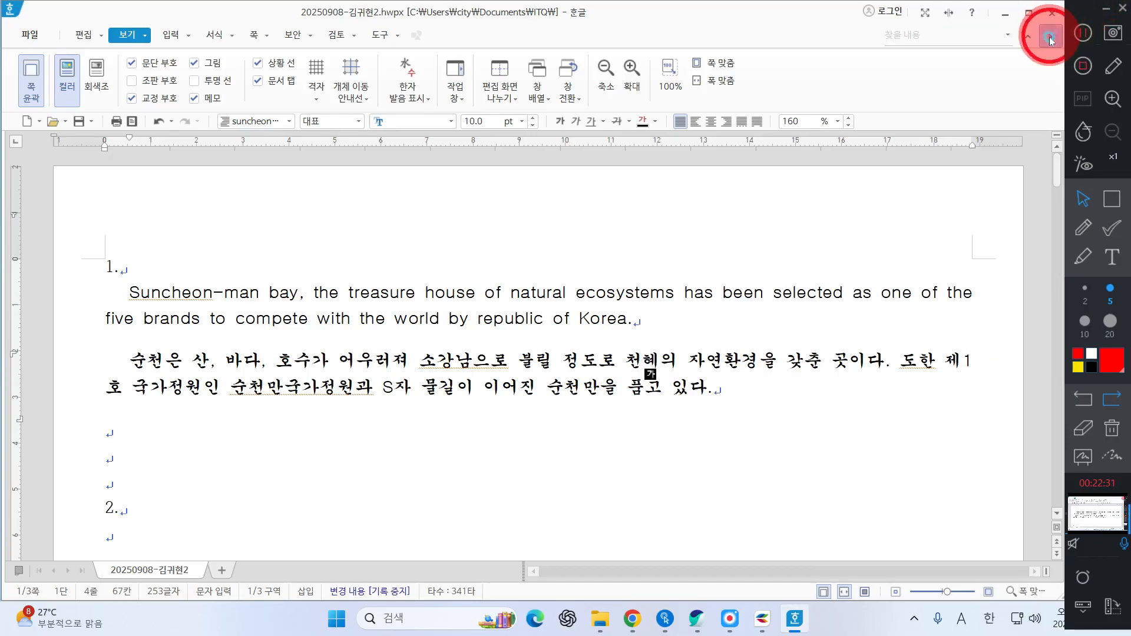